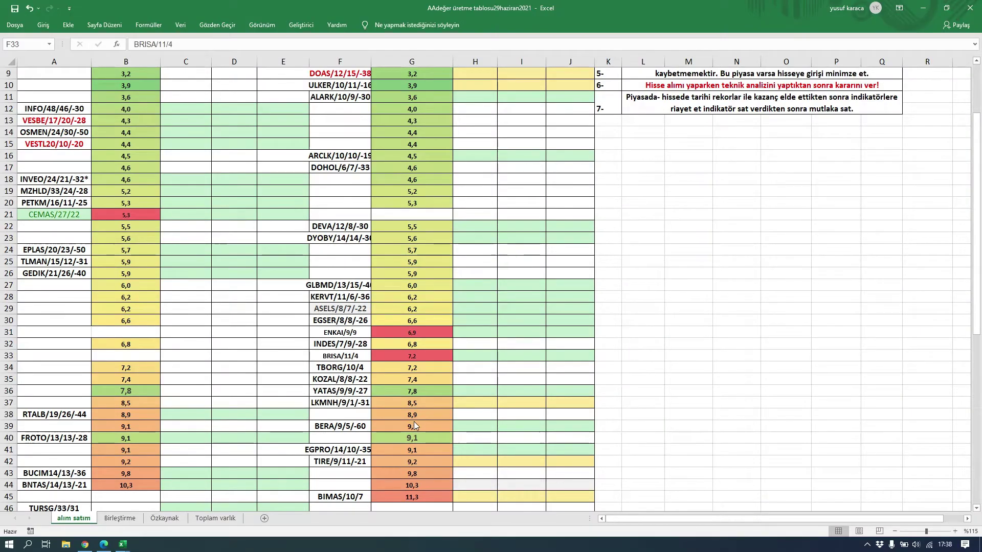
Examine the GOZDE, GLRYH and CEMAS rows of the high-return portfolio, including their entry, exit and gain/loss cells
scroll(231, 257, "up", 3)
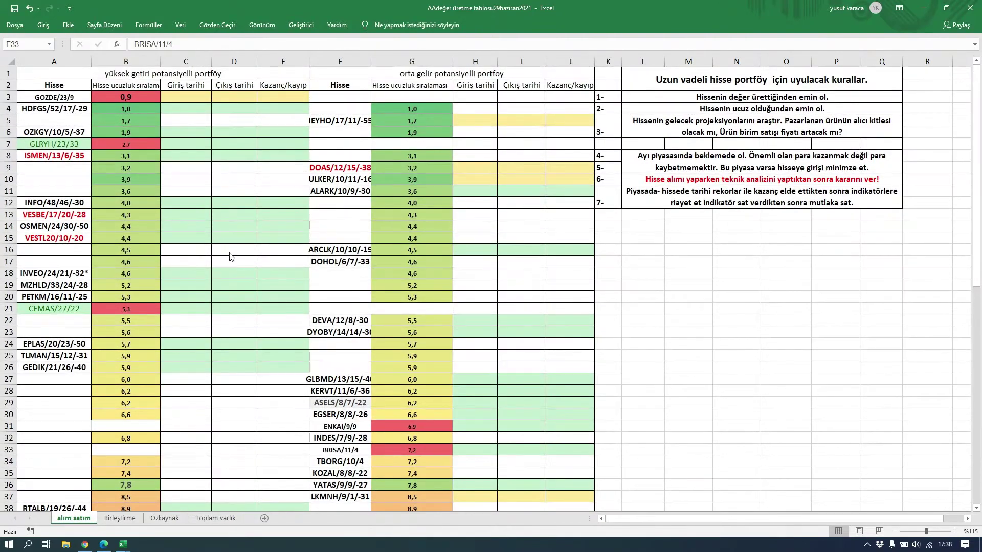
left_click(61, 97)
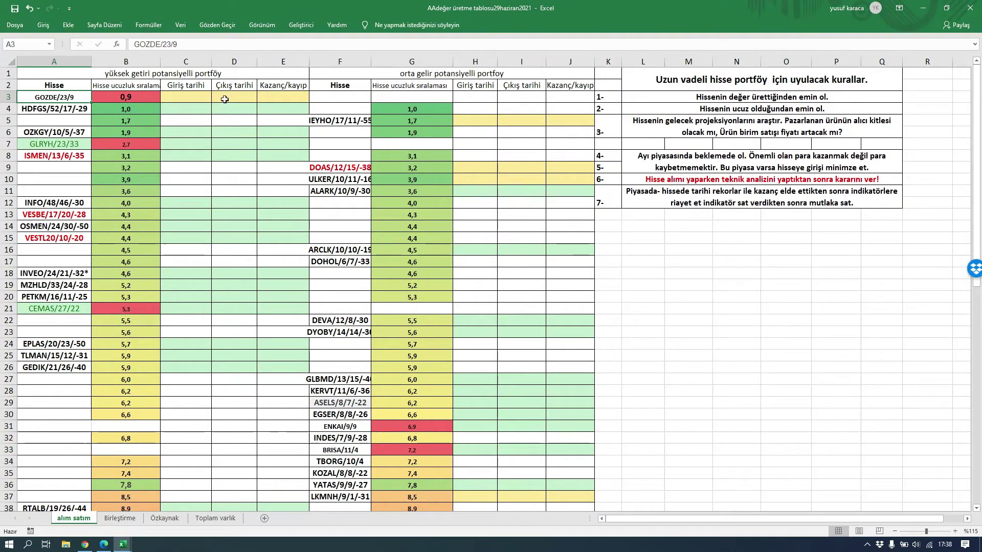
left_click(201, 97)
left_click(227, 98)
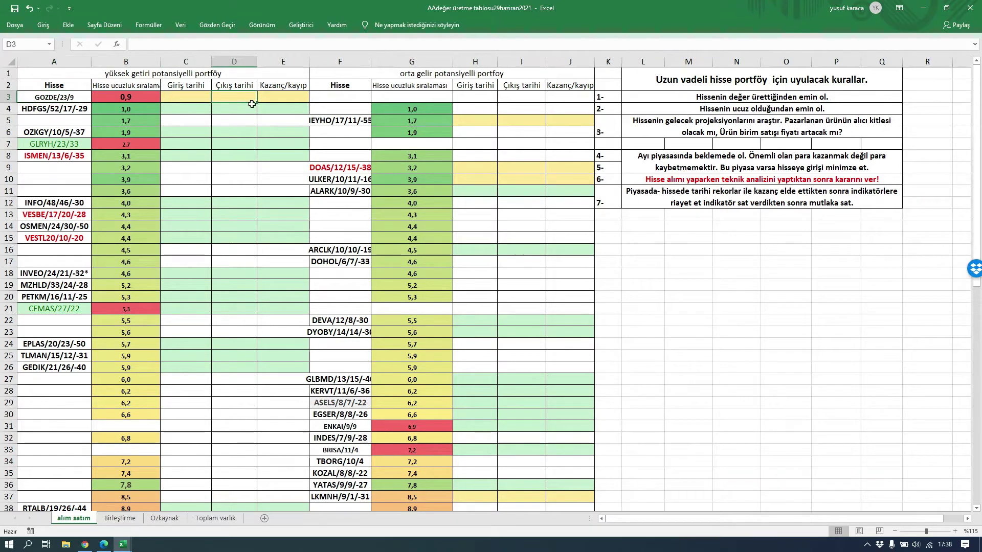
left_click(286, 99)
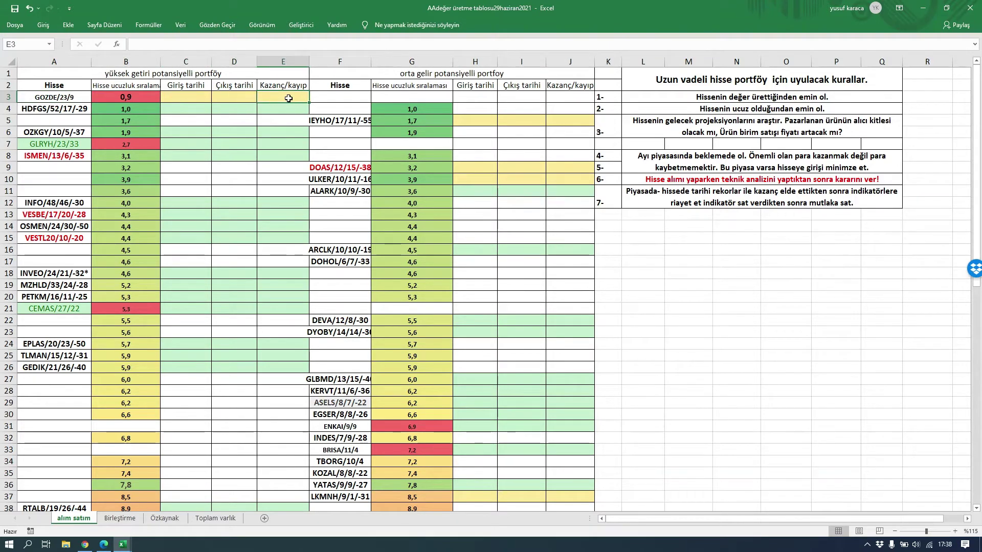
left_click(57, 145)
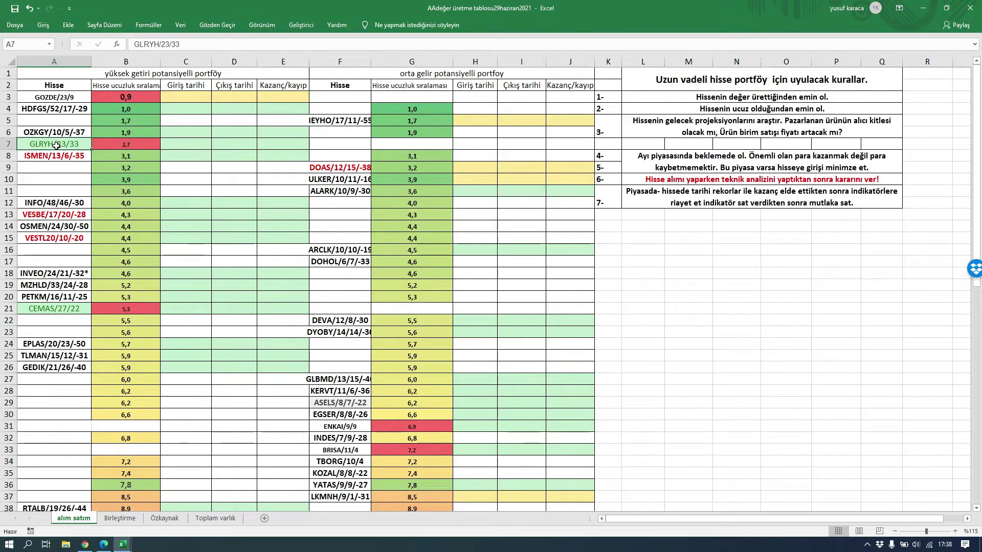
left_click(204, 146)
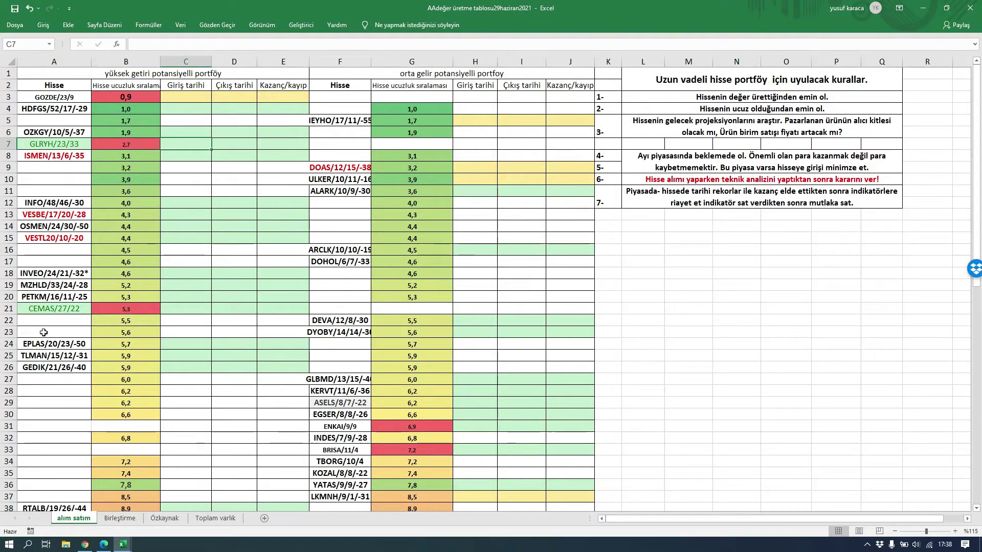
left_click(50, 310)
left_click(177, 312)
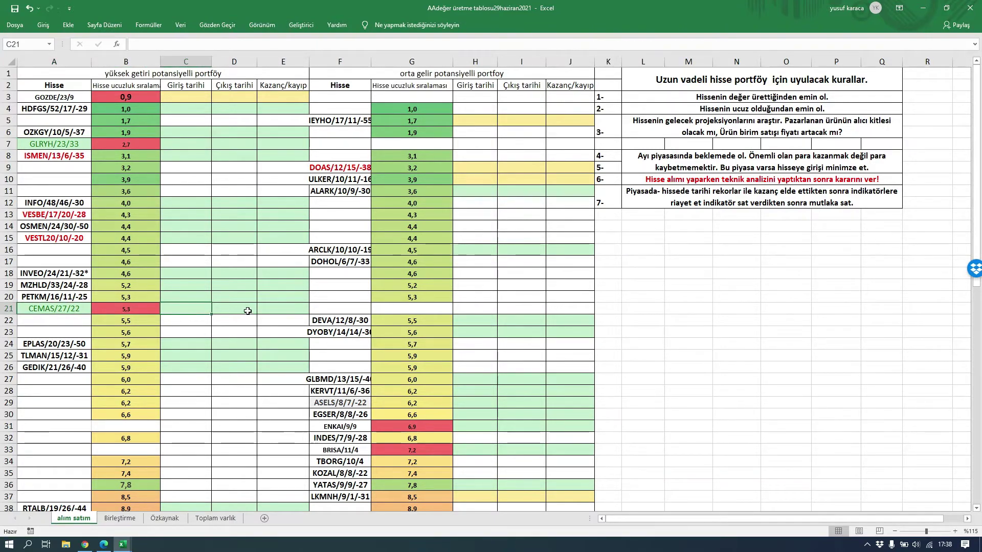
Examine the ENKAI and BRISA rows and the cheapness ranking down to BIMAS in the medium-income portfolio
scroll(248, 310, "down", 5)
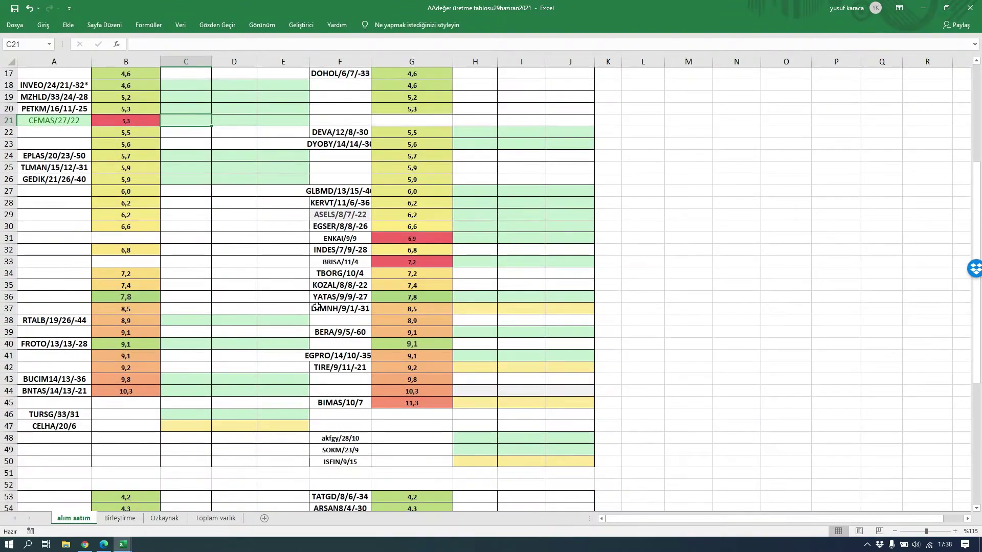
left_click(334, 240)
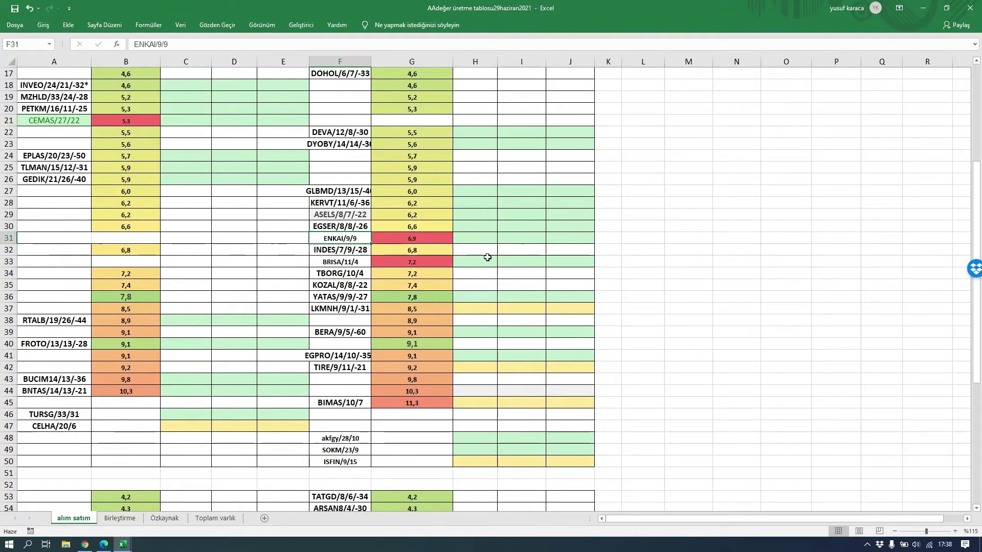
left_click(472, 264)
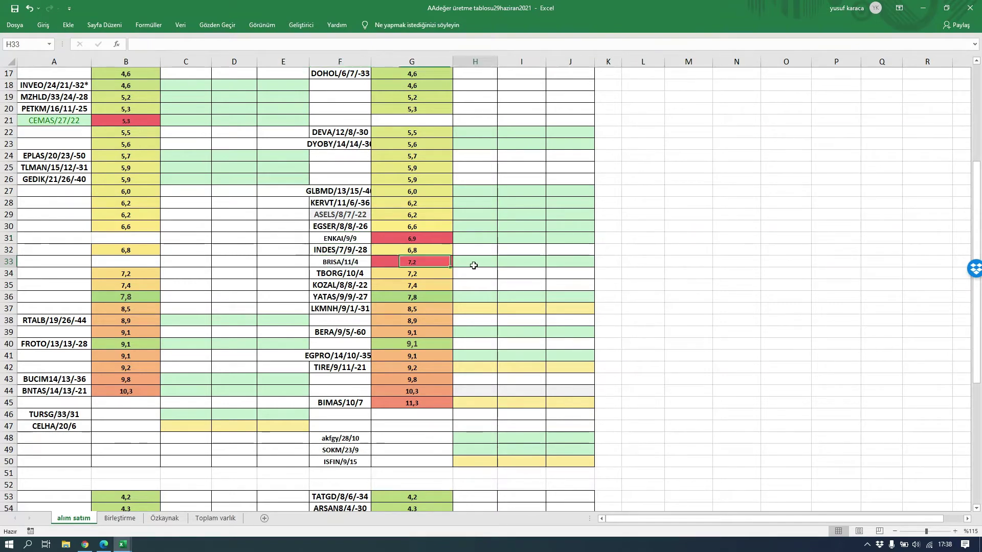
scroll(451, 286, "down", 3)
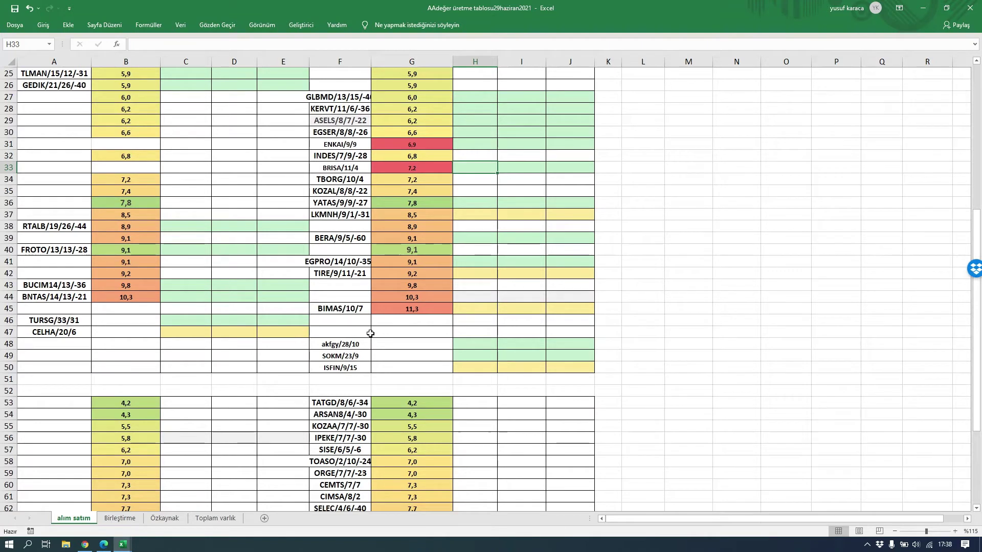
left_click(412, 309)
left_click(402, 297)
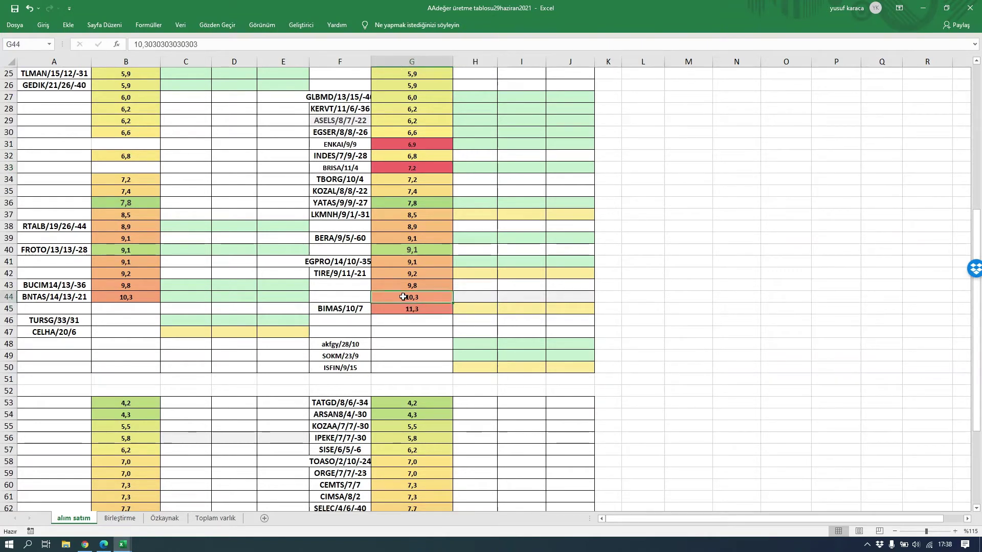
left_click(398, 310)
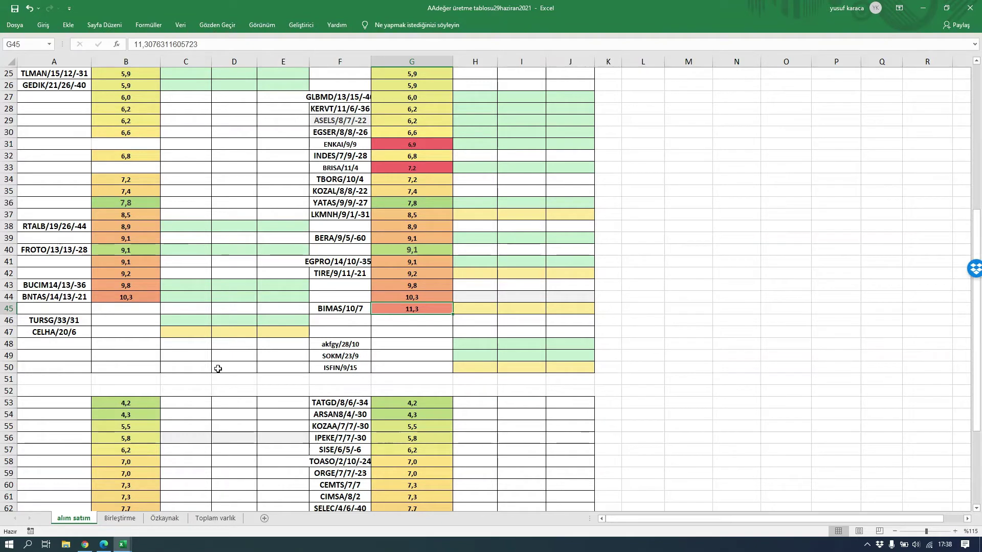
Examine the unranked stocks TURSG, CELHA, akfgy, SOKM and ISFIN together with their coloured entry and exit date cells
left_click(53, 321)
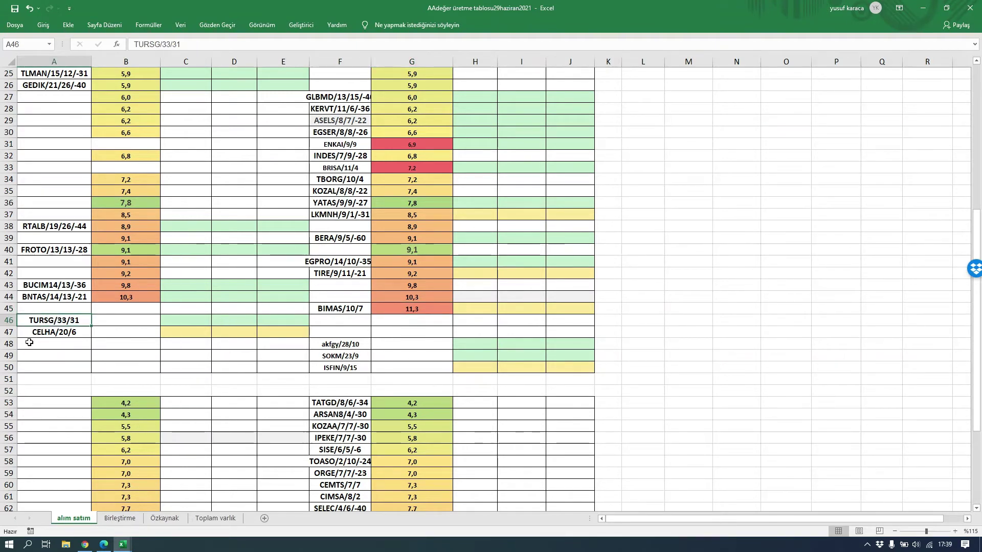
left_click(68, 333)
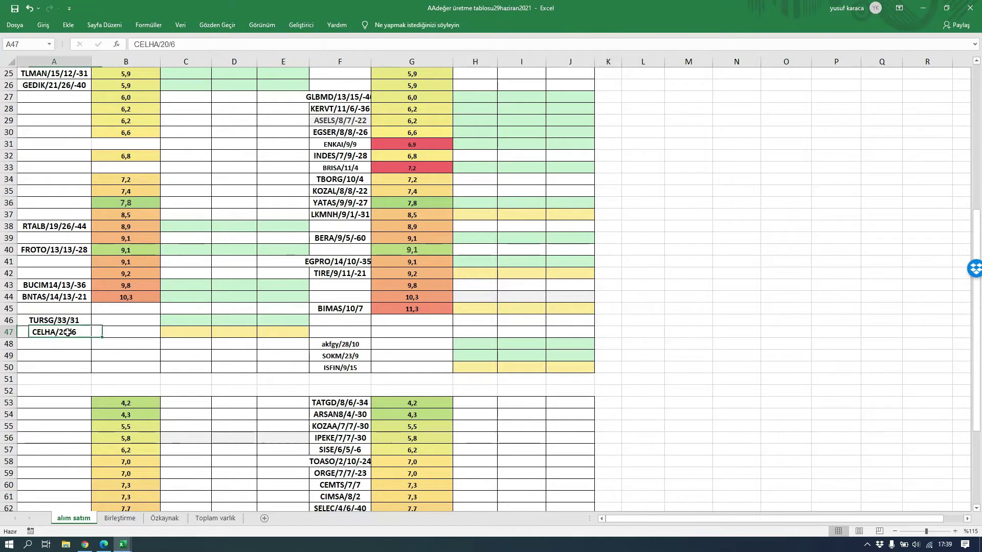
left_click(205, 333)
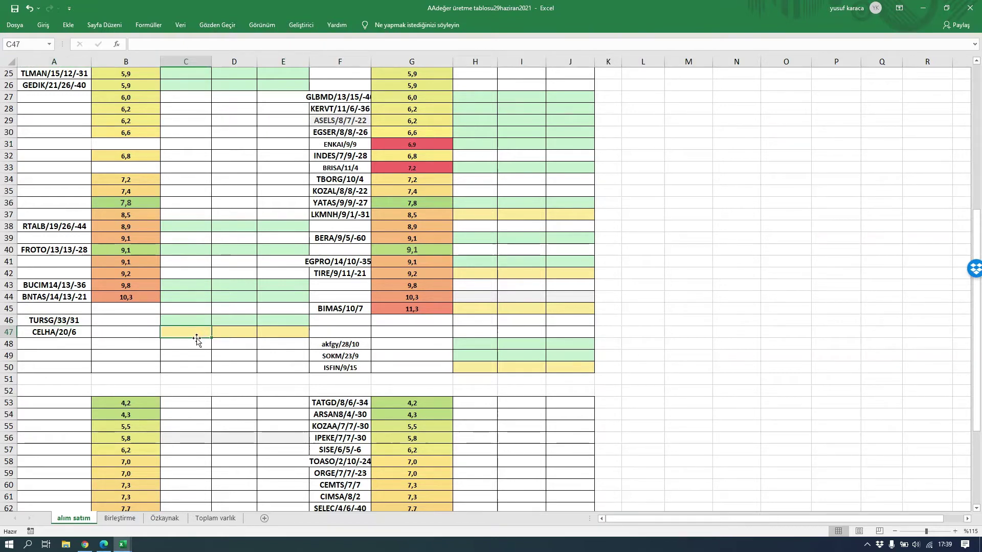
left_click(216, 335)
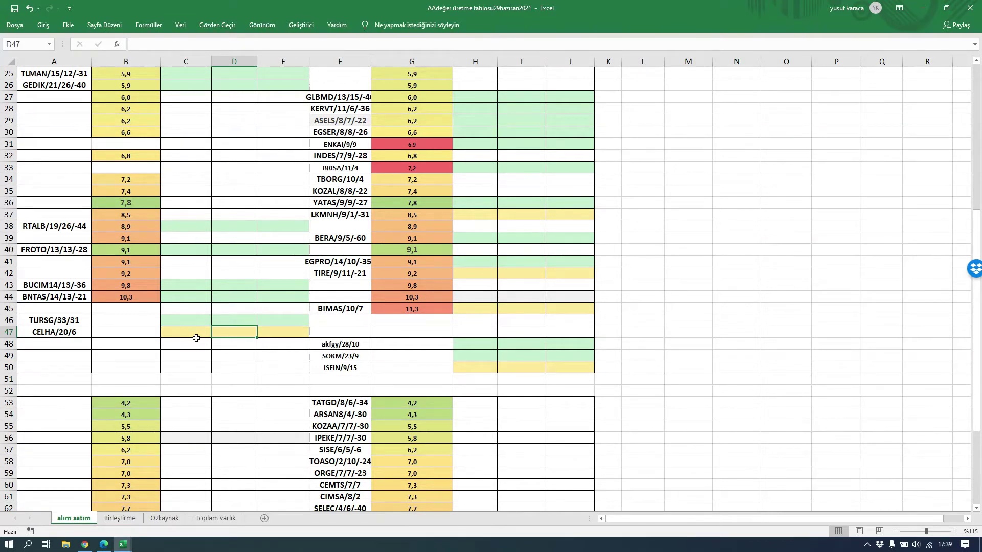
left_click(336, 346)
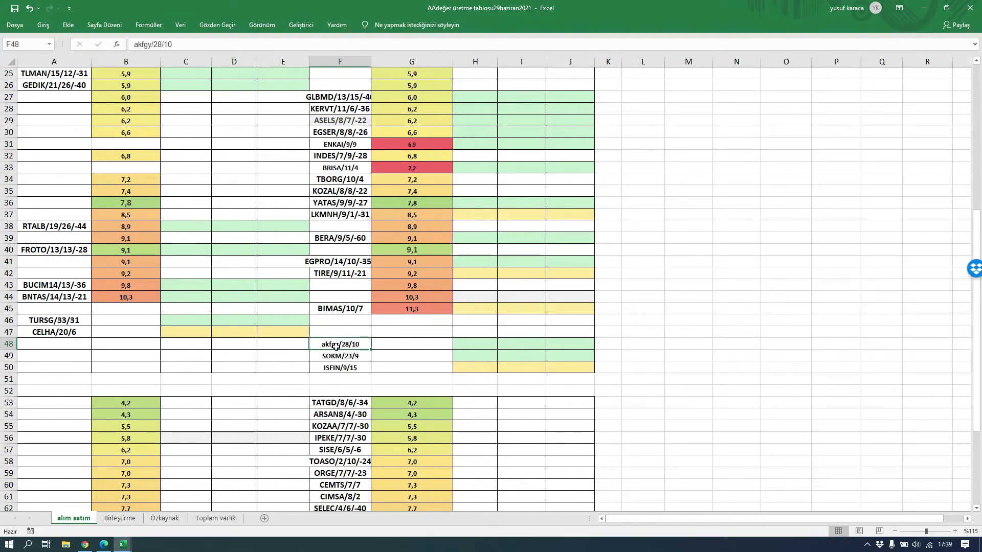
left_click(470, 343)
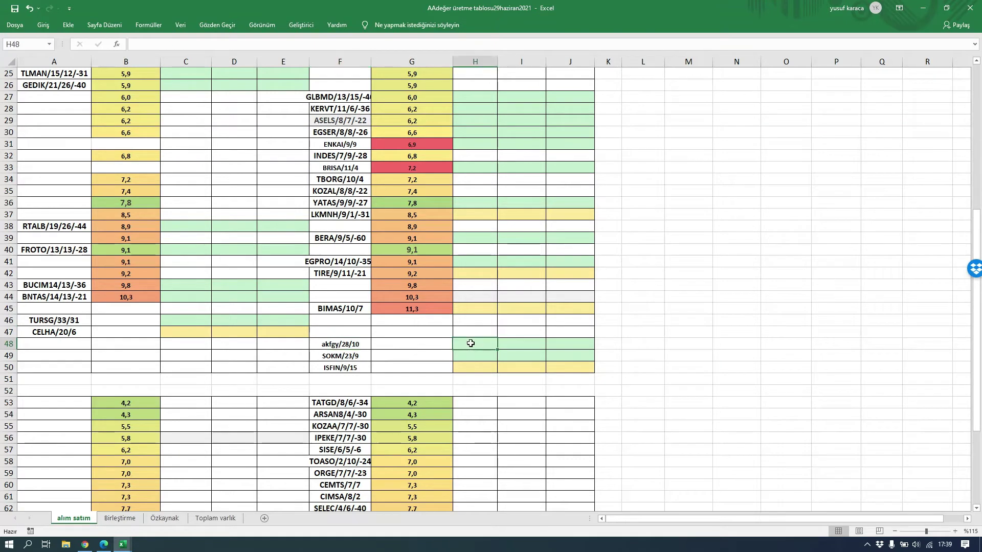
left_click(352, 355)
left_click(469, 356)
left_click(340, 366)
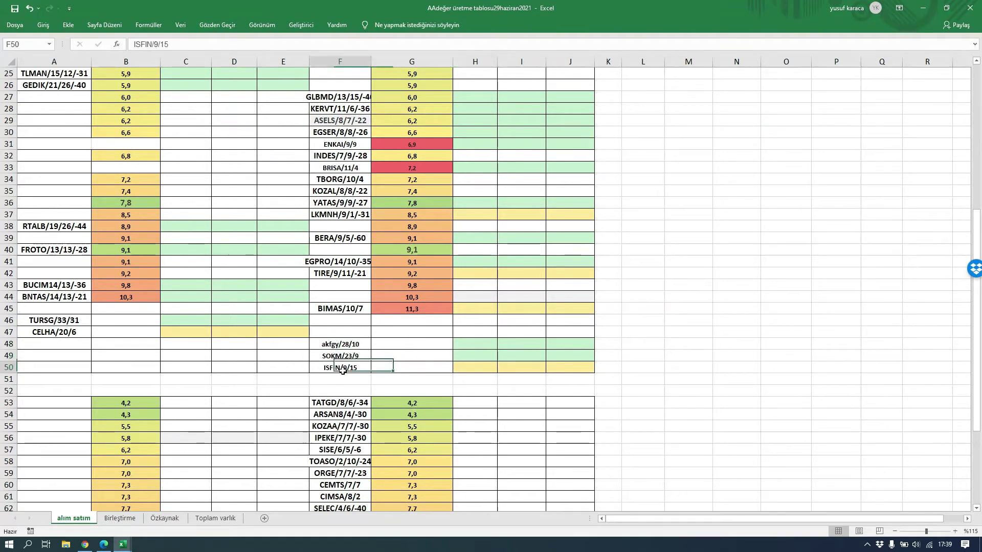
left_click(470, 368)
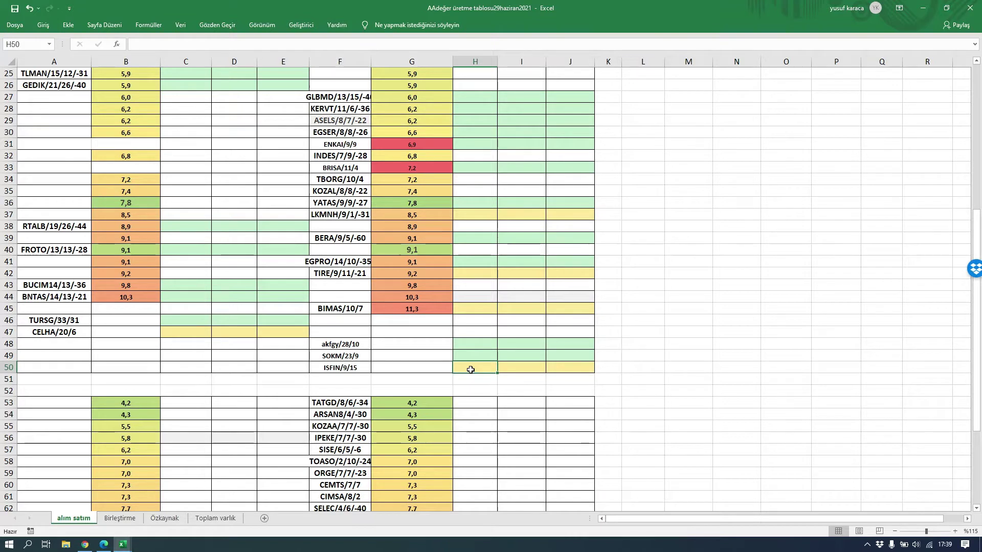
left_click(342, 366)
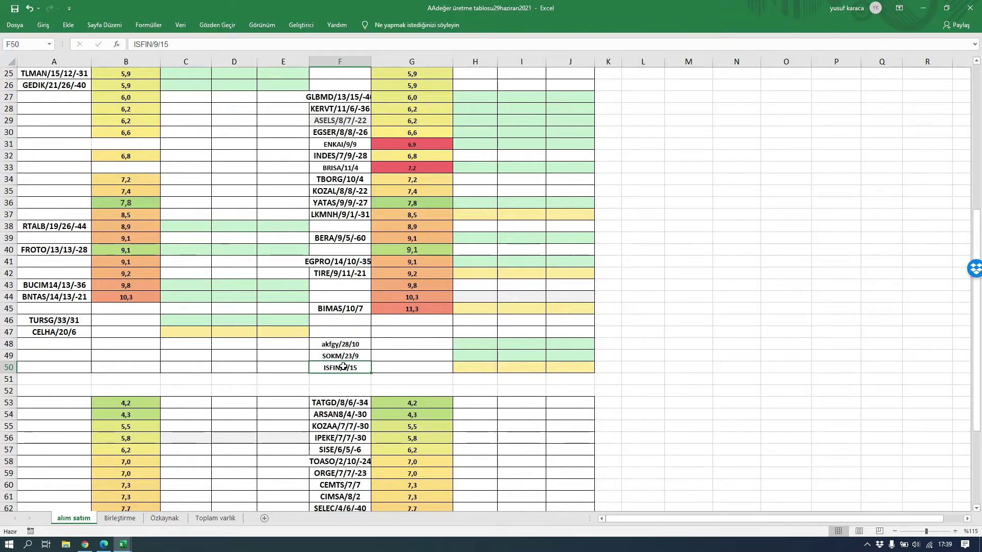
left_click(469, 367)
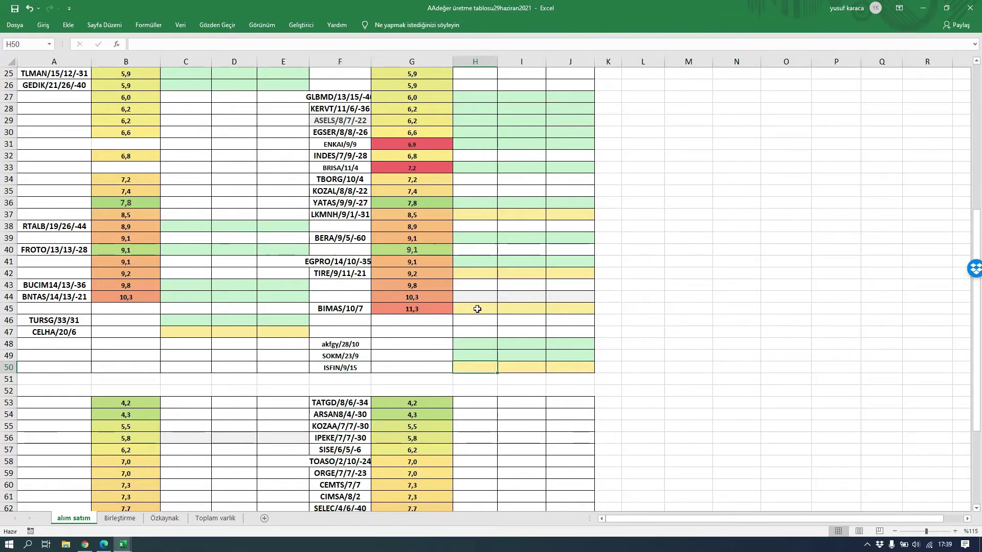
Compare the yellow-marked rows of BIMAS, ISFIN and CELHA across both portfolios
left_click(345, 311)
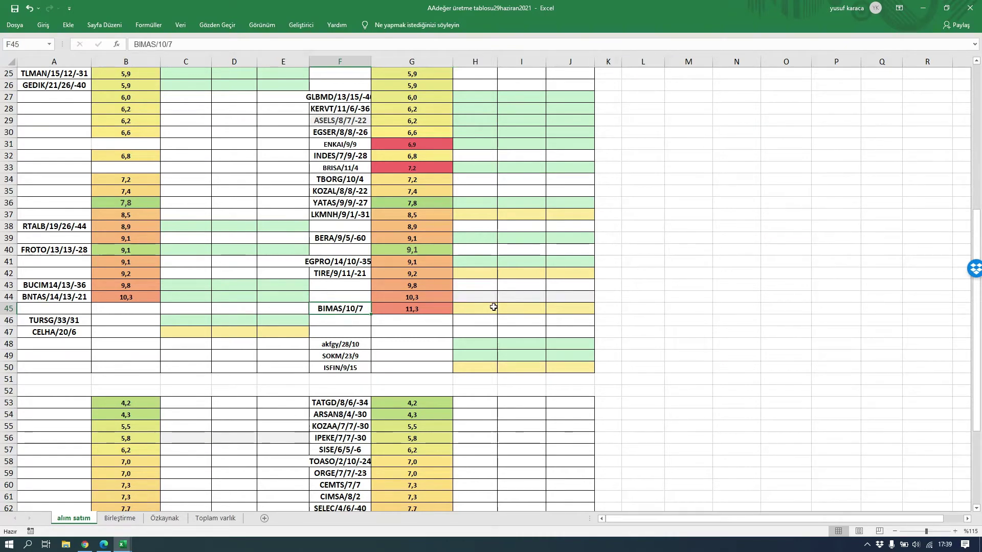
left_click(509, 312)
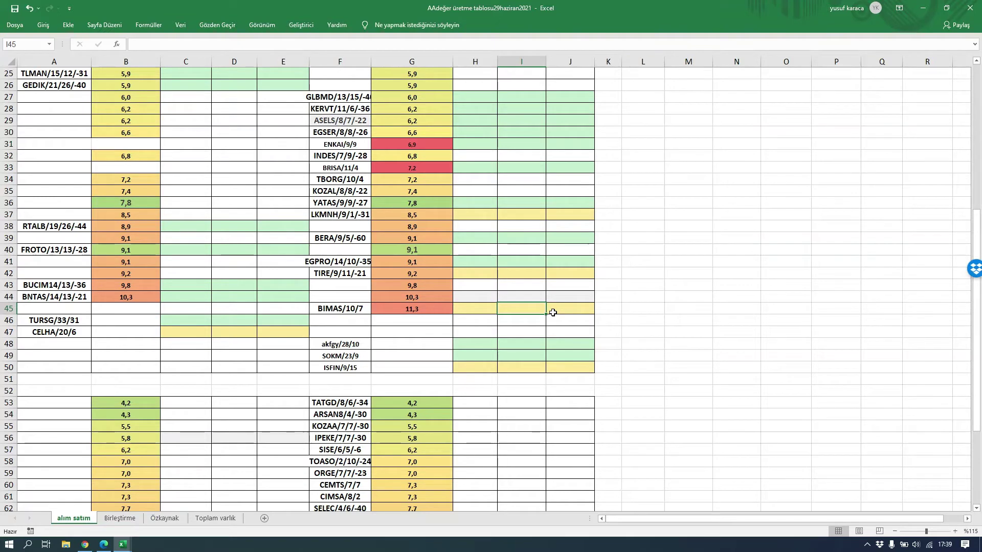
left_click(352, 369)
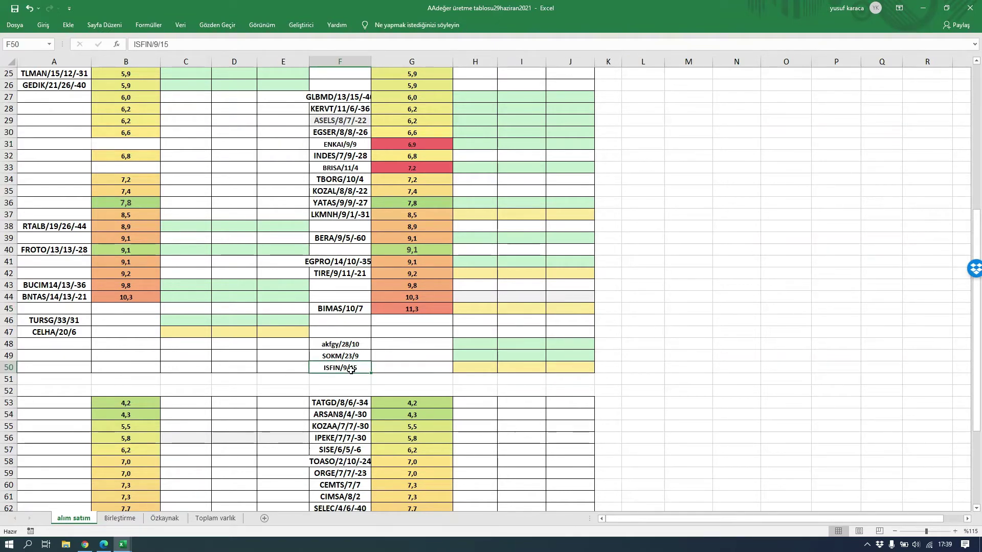
left_click(40, 333)
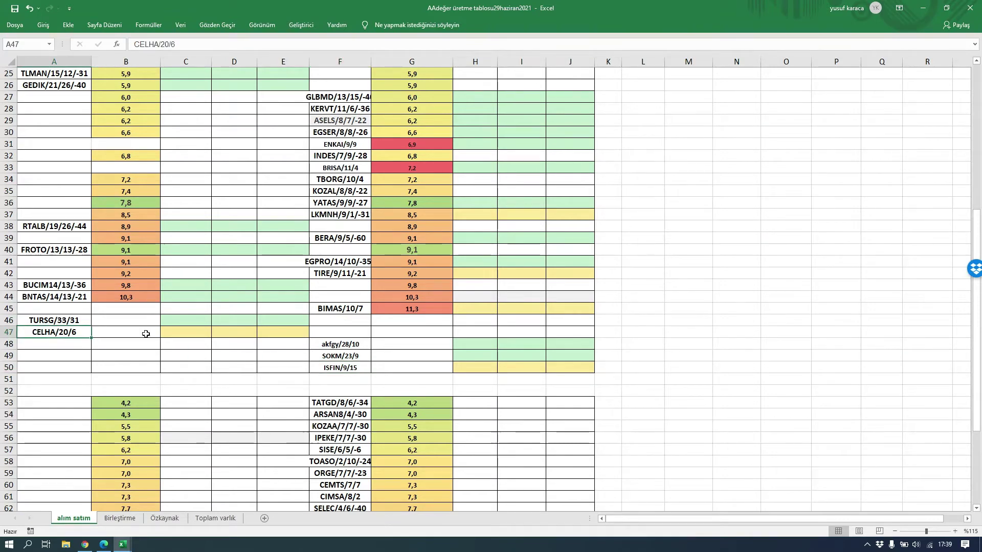
left_click_drag(199, 333, 231, 335)
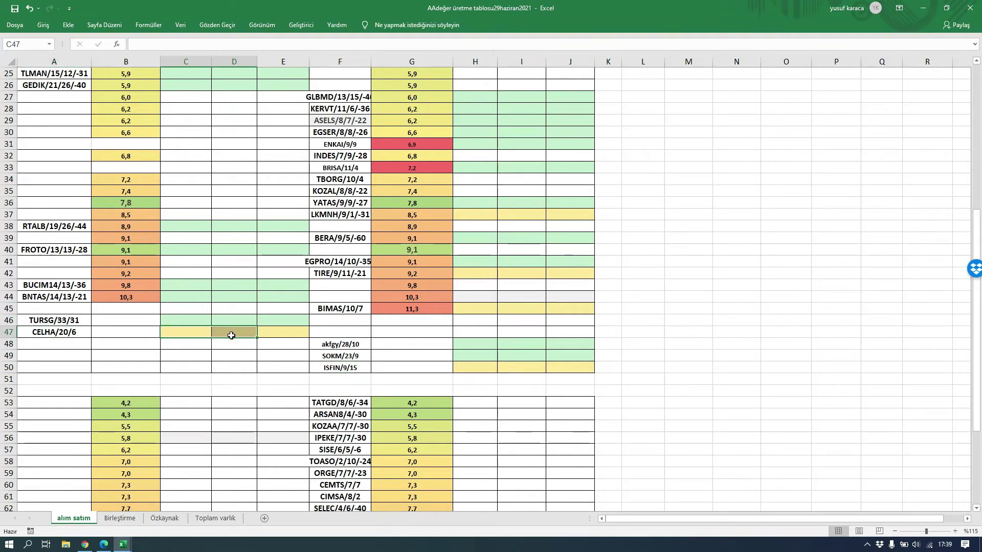
Review both portfolio lists from the first row downward, then inspect the BIMAS entry and its cheapness ranking value
scroll(232, 335, "up", 8)
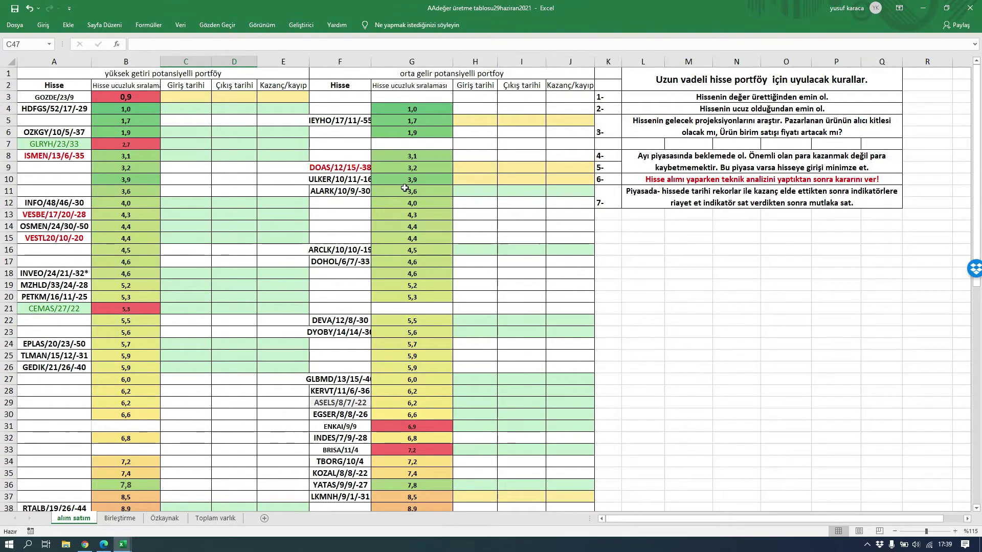
scroll(402, 271, "down", 11)
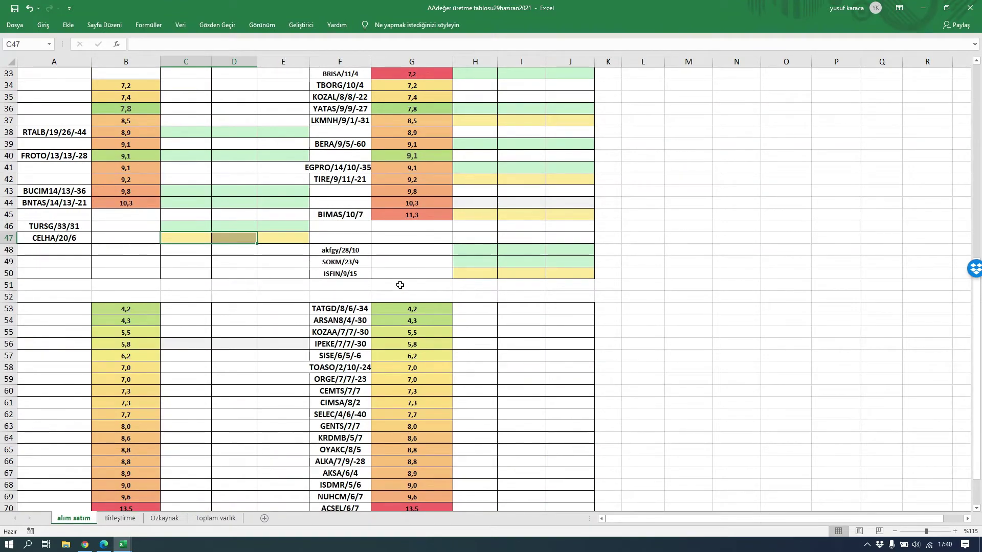
scroll(432, 254, "up", 3)
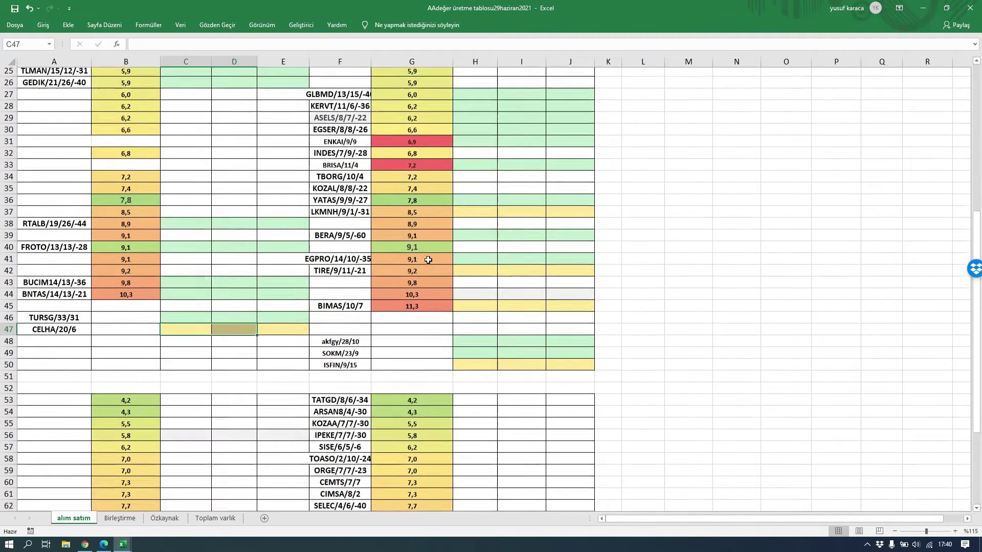
left_click(408, 308)
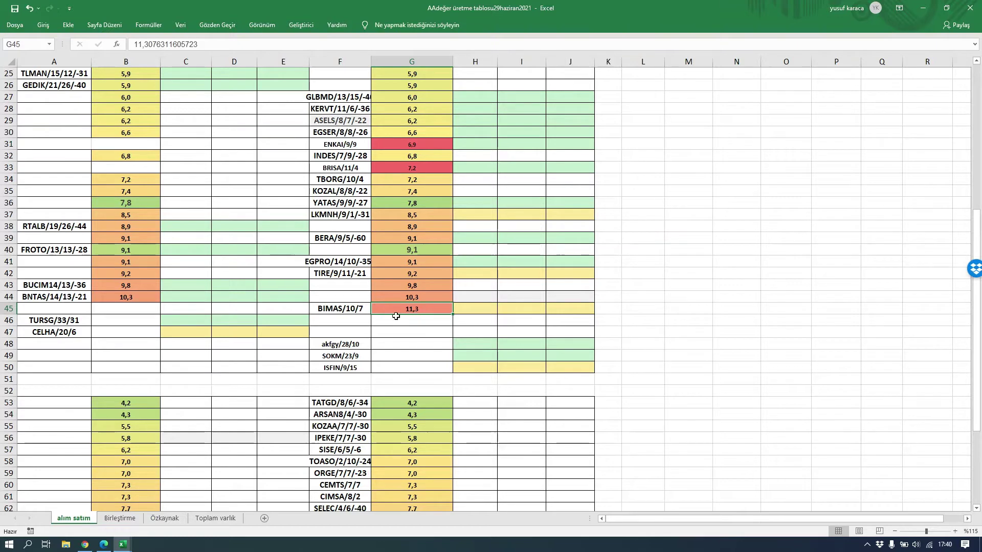
left_click(345, 309)
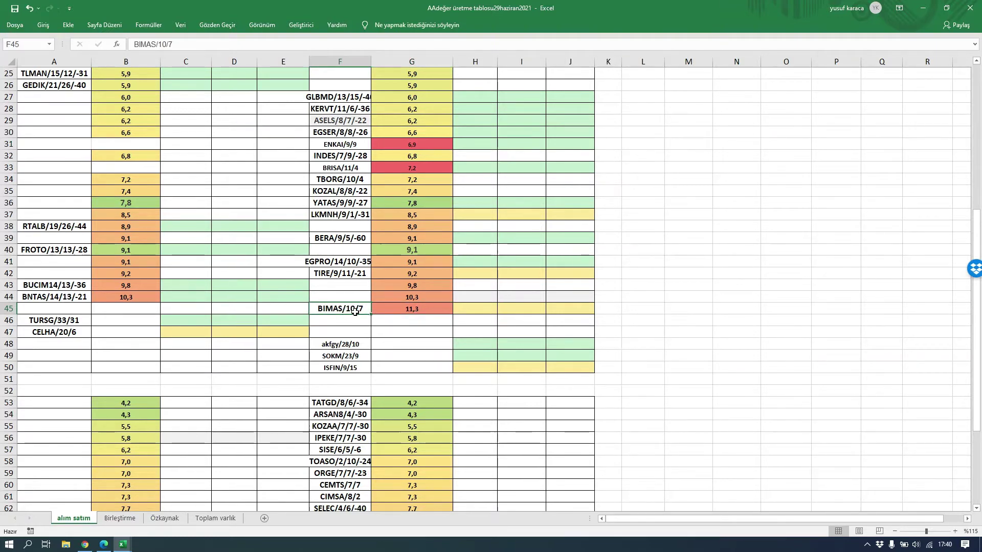
left_click(400, 309)
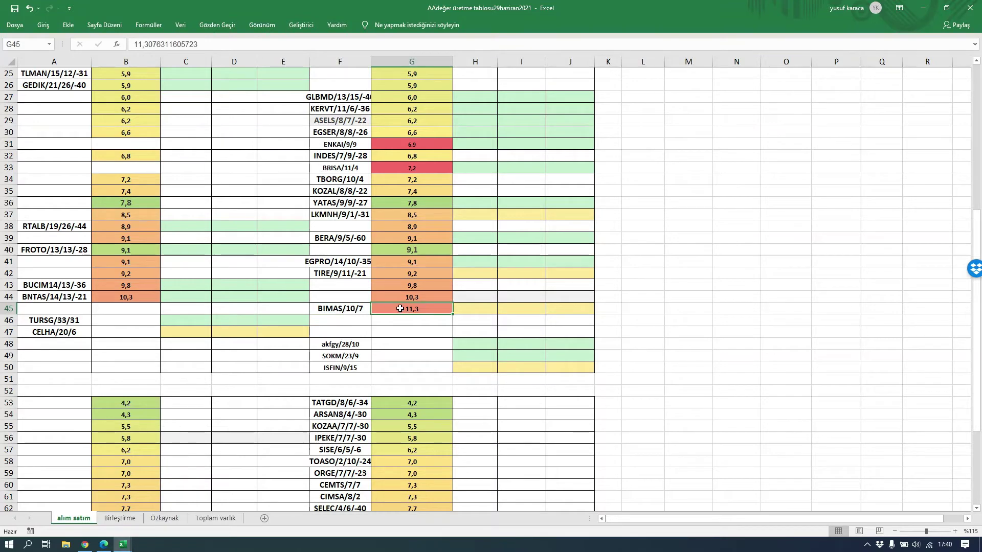
left_click(360, 310)
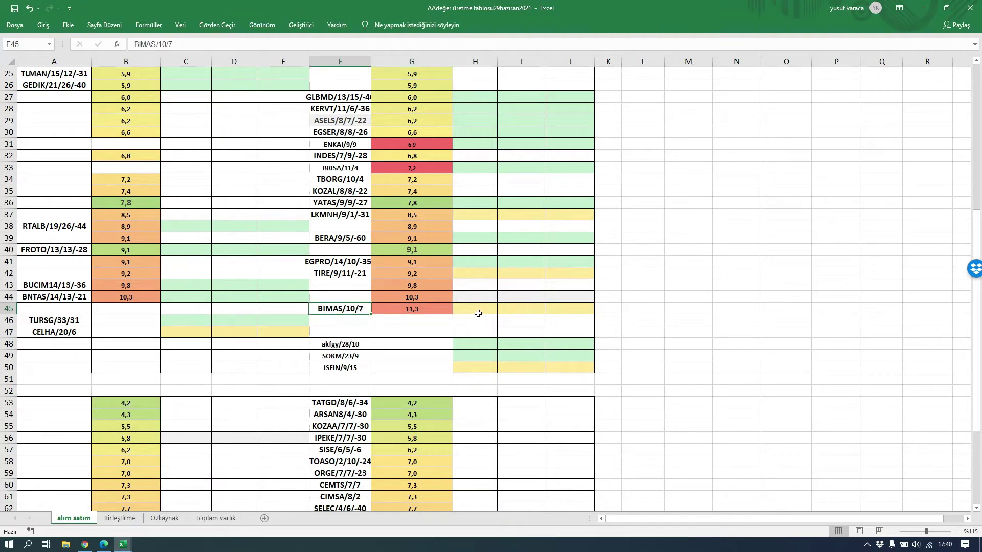
Review the lower stock group from TATGD to ARDYZ, then inspect the unranked block in rows 46–50, including akfgy, SOKM and ISFIN
scroll(456, 325, "down", 5)
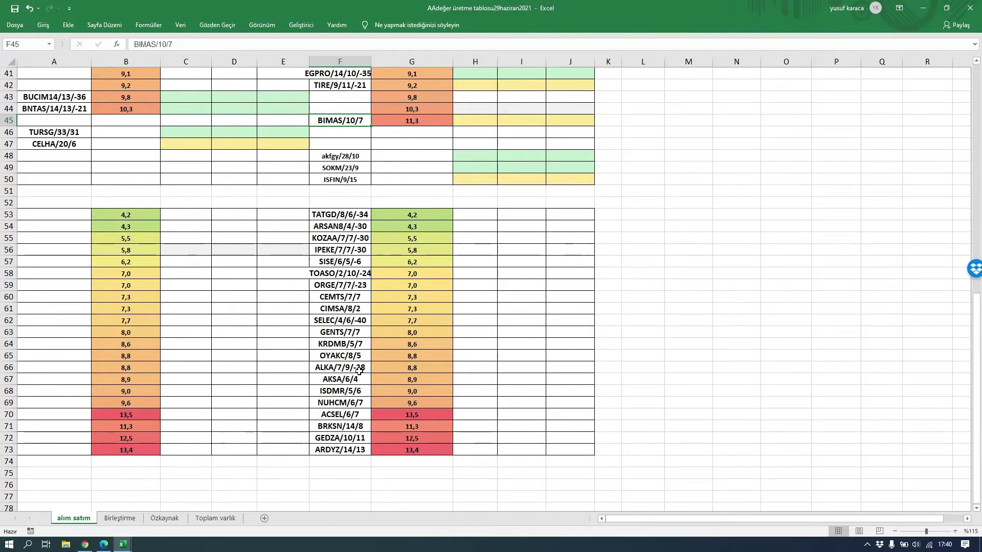
scroll(360, 374, "up", 3)
left_click_drag(587, 276, 24, 226)
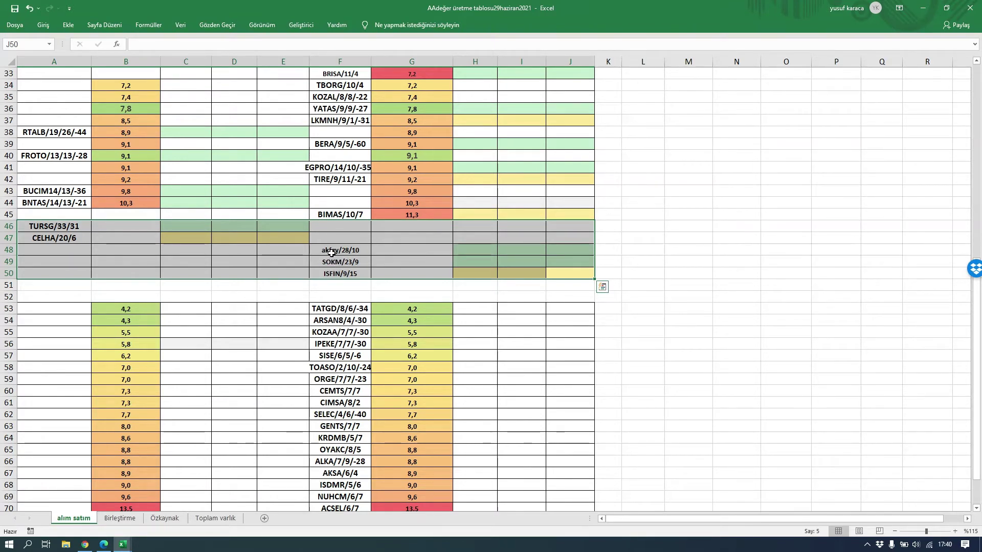
left_click(348, 251)
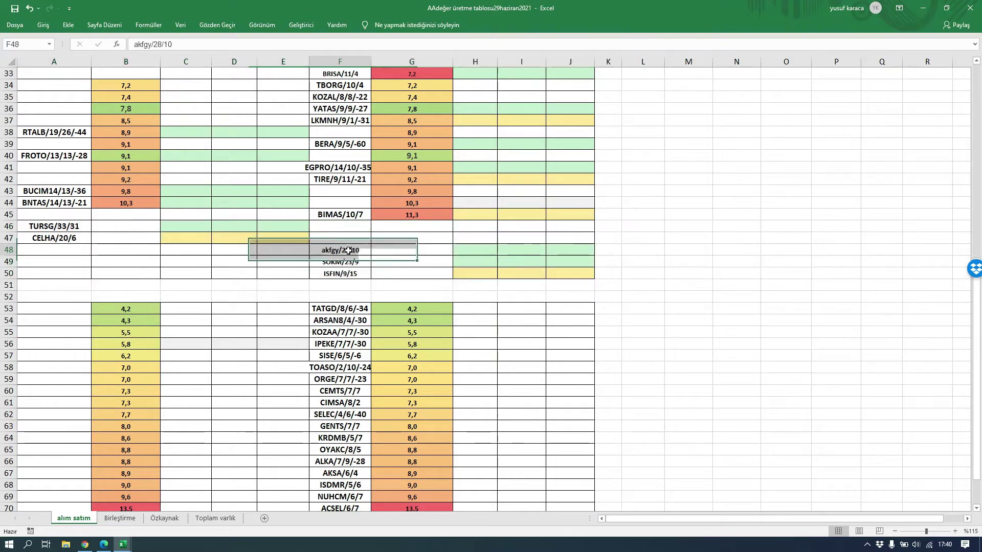
left_click(348, 262)
left_click(346, 275)
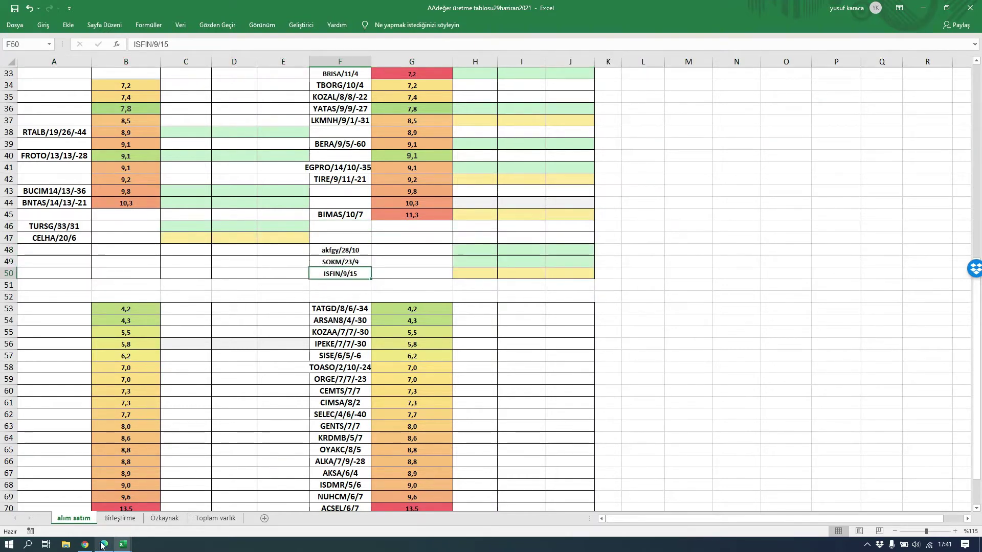
Switch to Fintables in Chrome, open the SOKM company summary report and show it for 10 quarters
left_click_drag(104, 545, 86, 546)
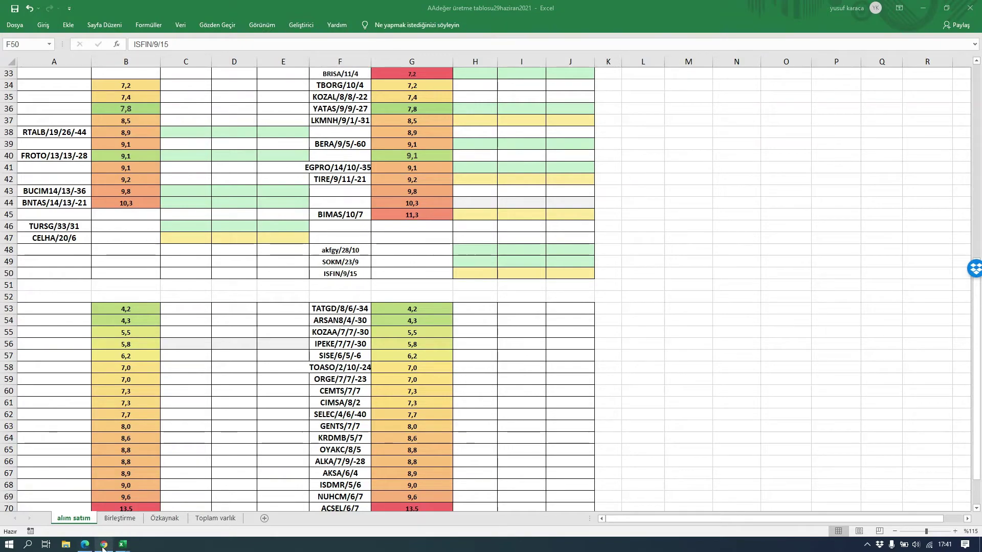
left_click(104, 544)
left_click(85, 70)
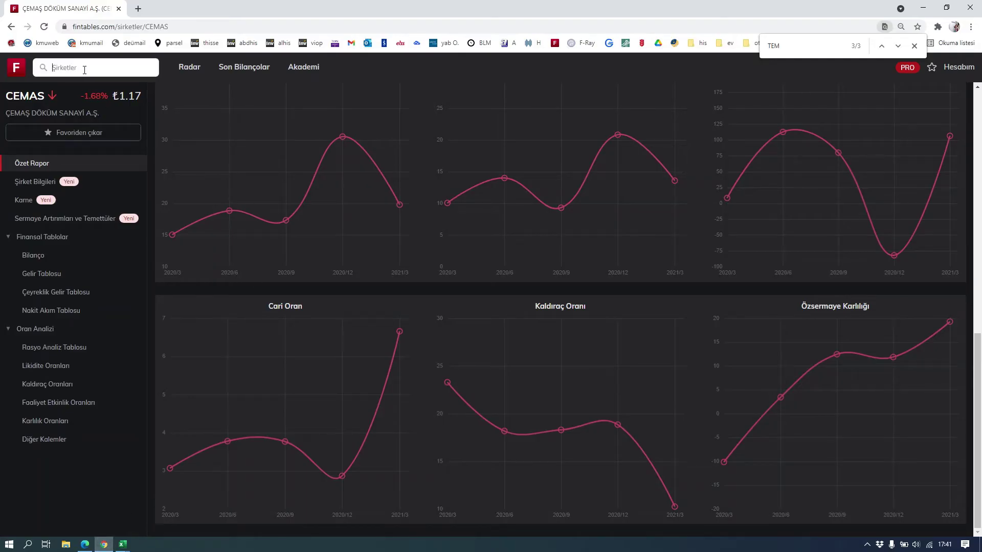
type("SOKM")
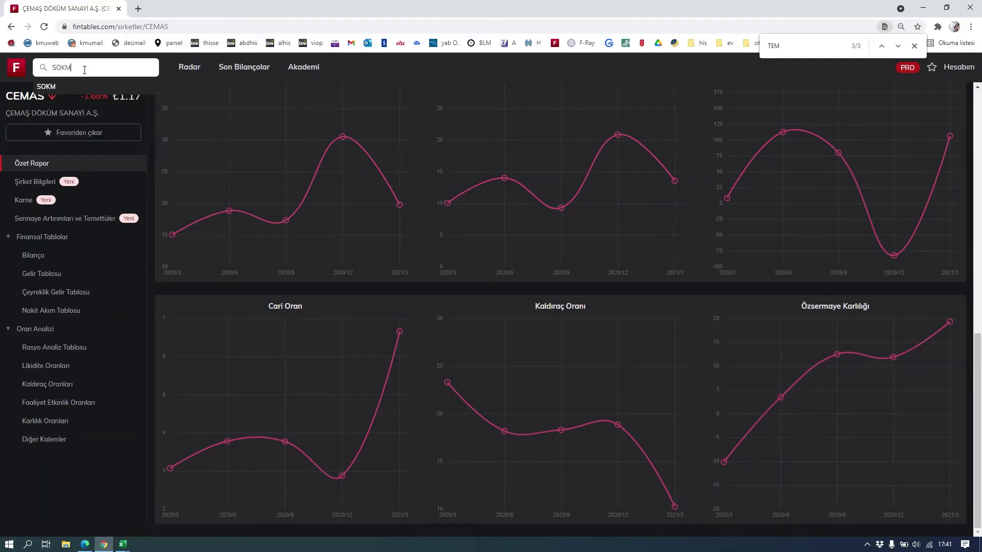
left_click(81, 87)
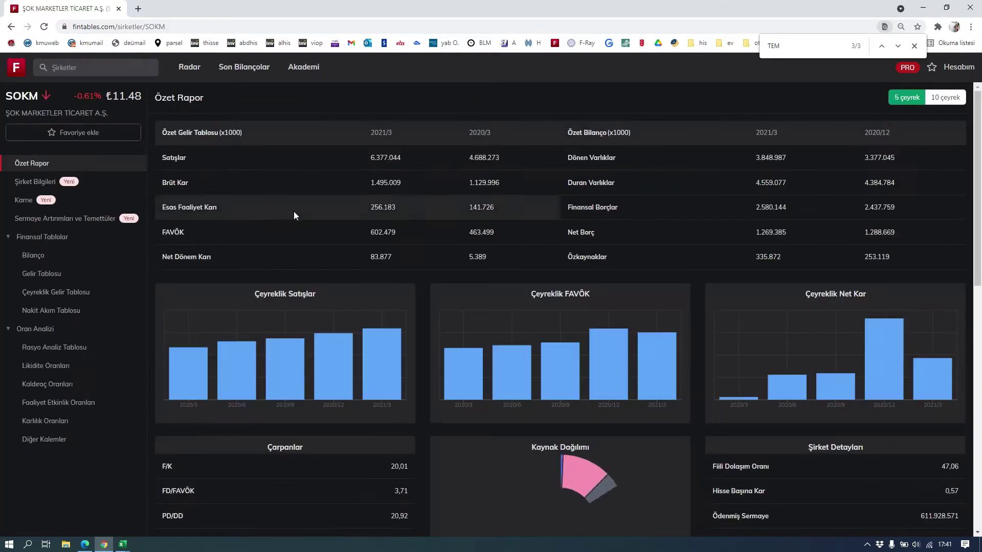
left_click(944, 97)
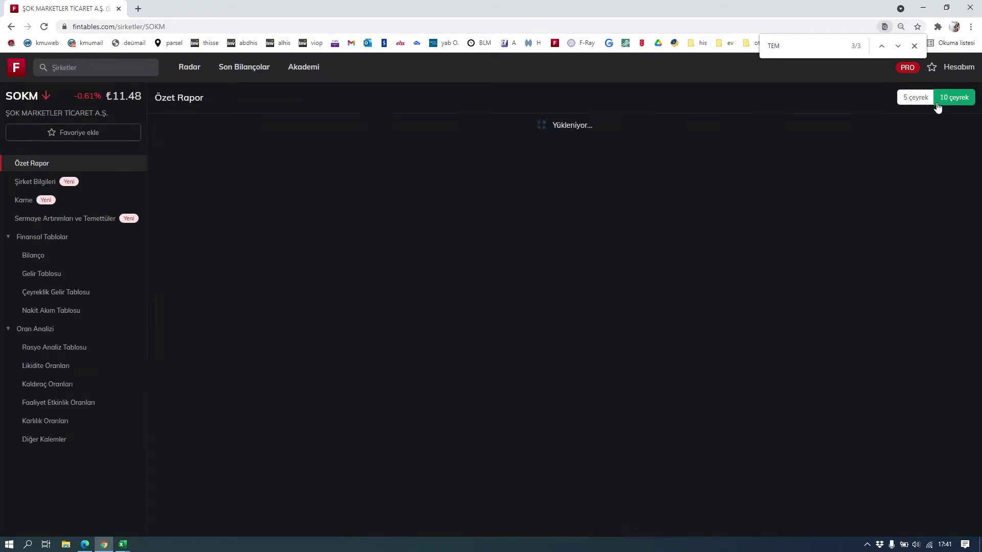
Examine SOKM's quarterly net profit and FAVÖK charts, its margin charts and its return on equity (Özsermaye Karlılığı) trend
scroll(765, 348, "down", 3)
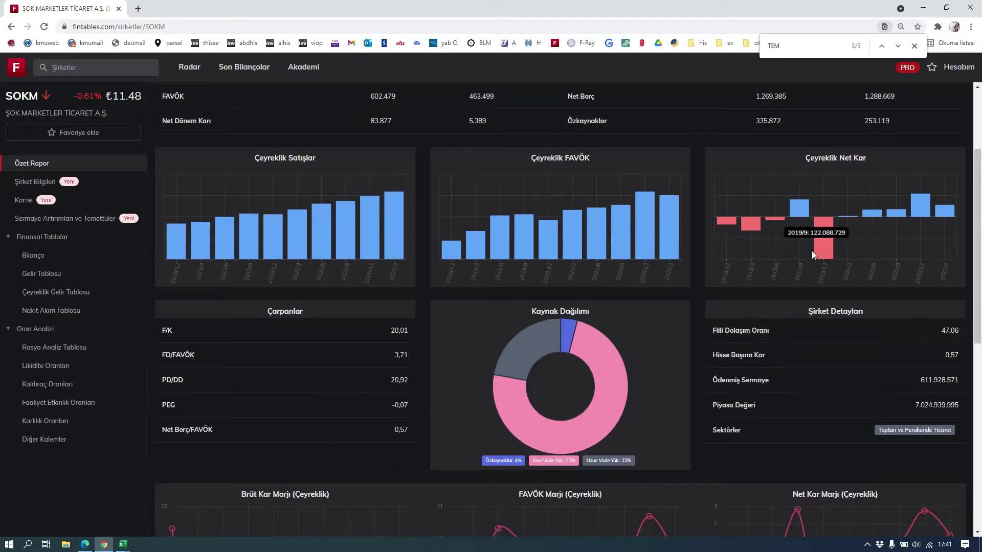
mouse_move(899, 230)
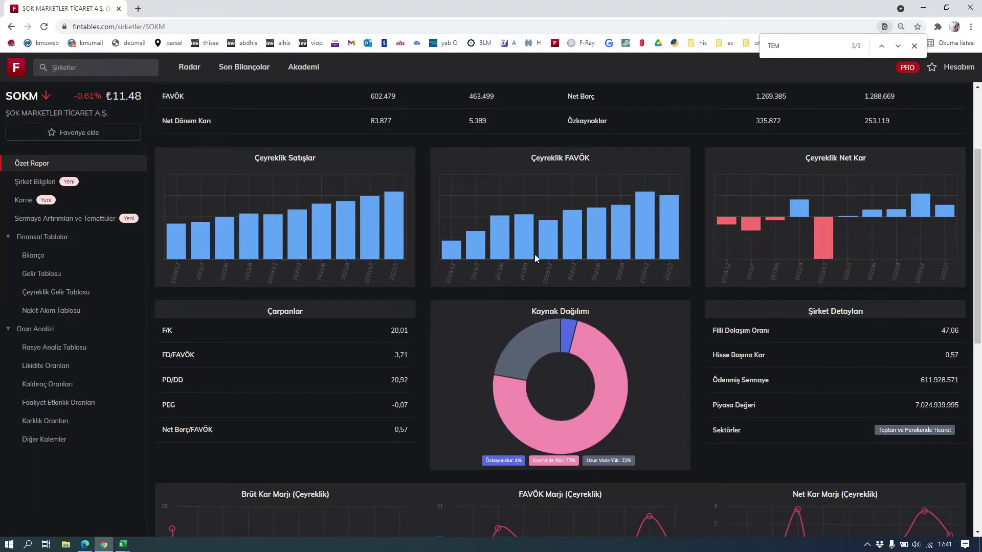
mouse_move(658, 209)
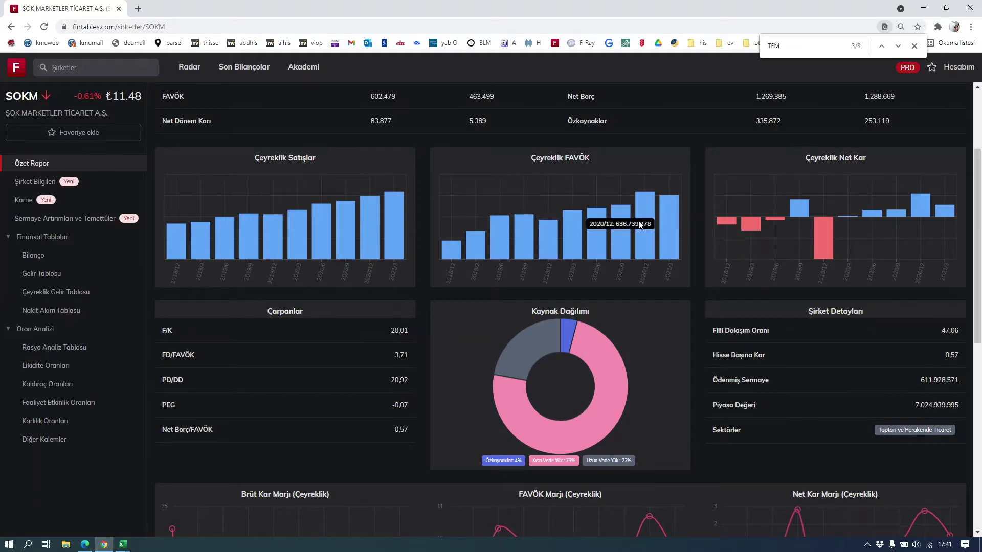
scroll(599, 232, "down", 6)
scroll(597, 232, "down", 2)
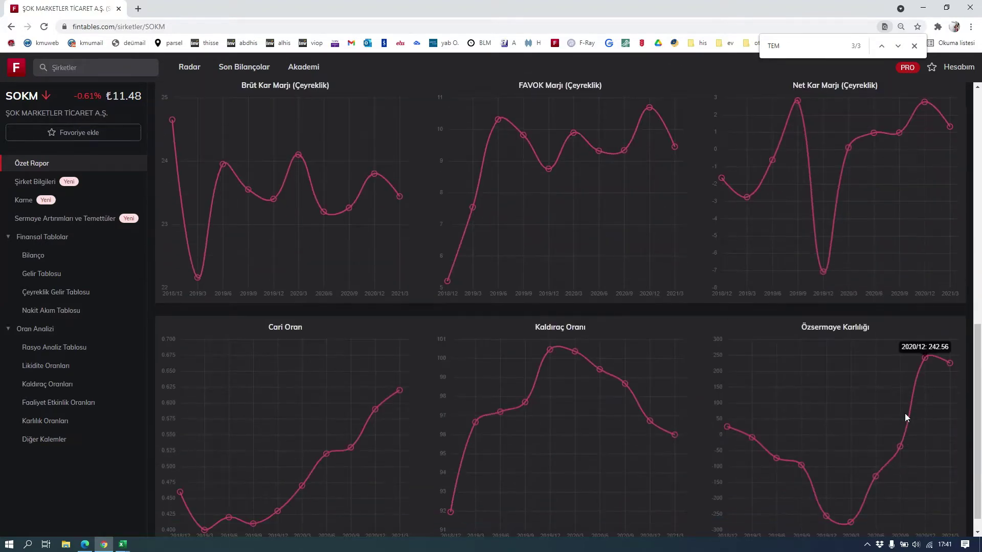
mouse_move(883, 459)
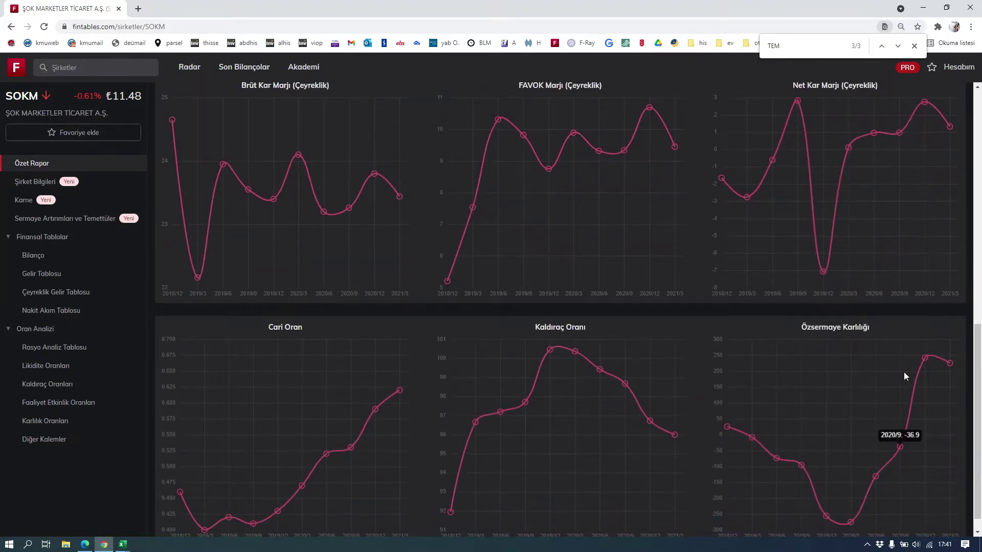
mouse_move(931, 404)
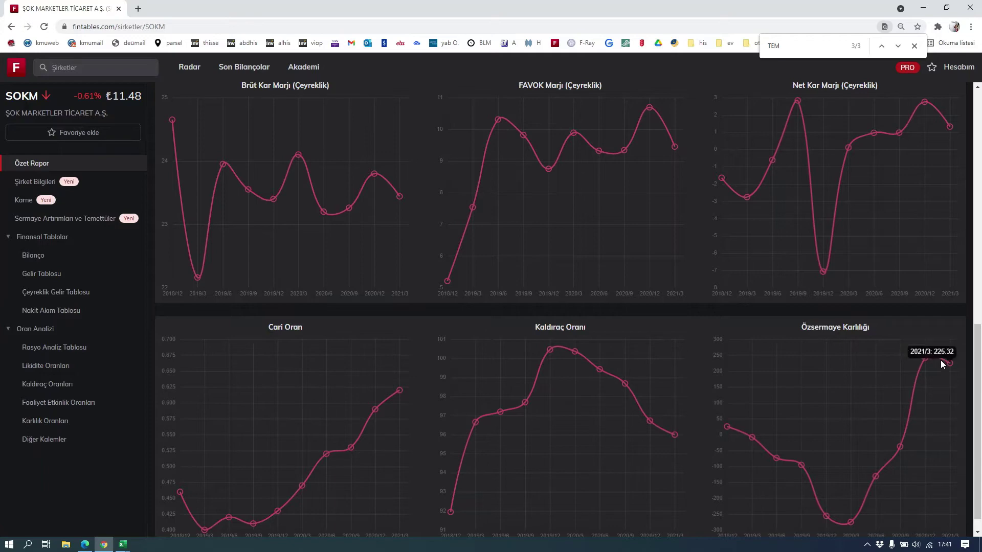
scroll(925, 376, "up", 5)
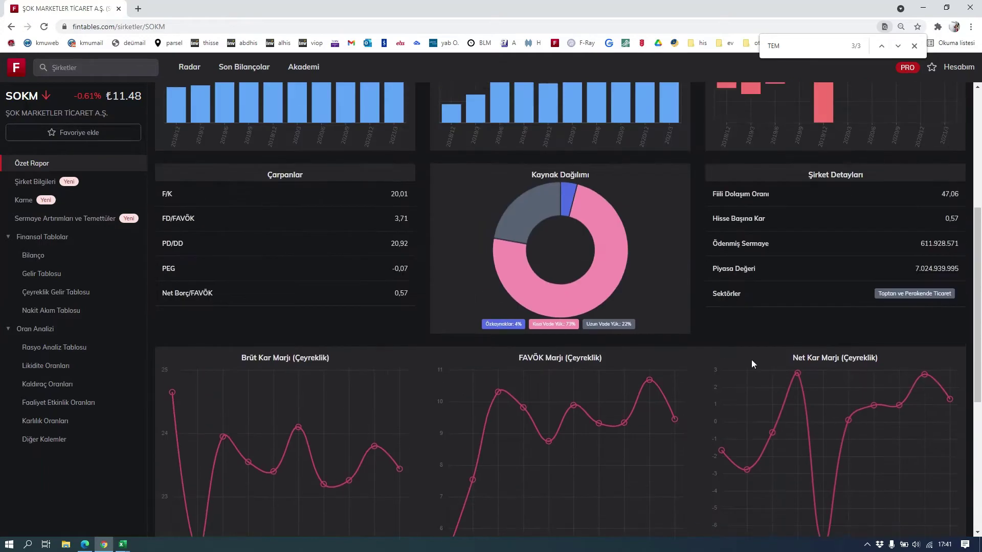
Switch to the AAhisse ederini bulma 2 TEMMUZ2021 workbook in Excel and examine column F's calculated ranking for the top stocks, GOZDE to ISMEN
mouse_move(122, 543)
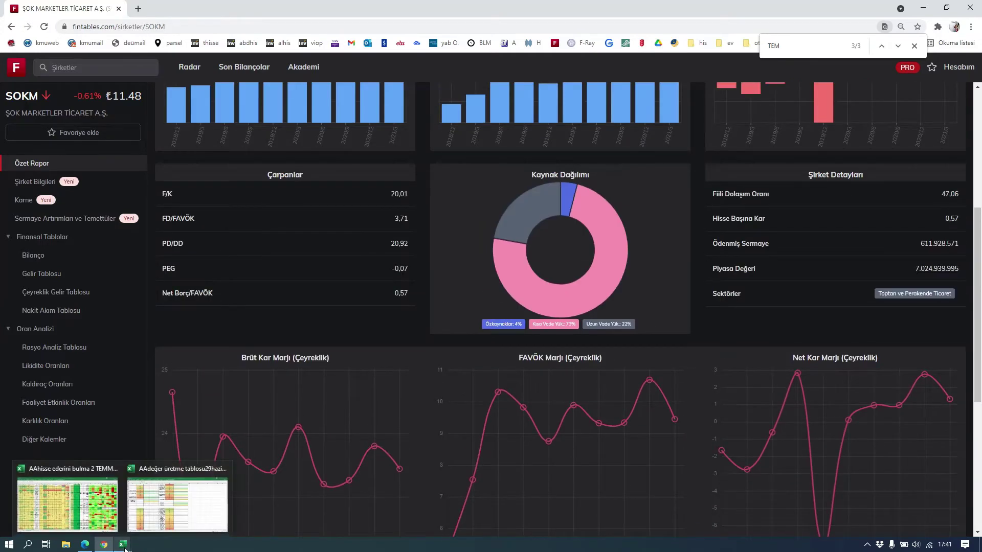
left_click(140, 524)
left_click(66, 504)
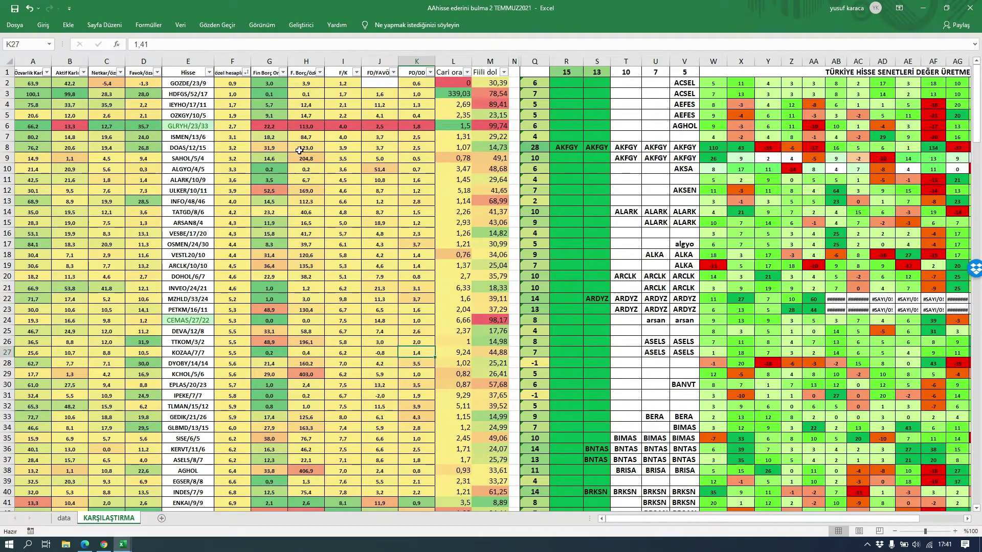
left_click(284, 245)
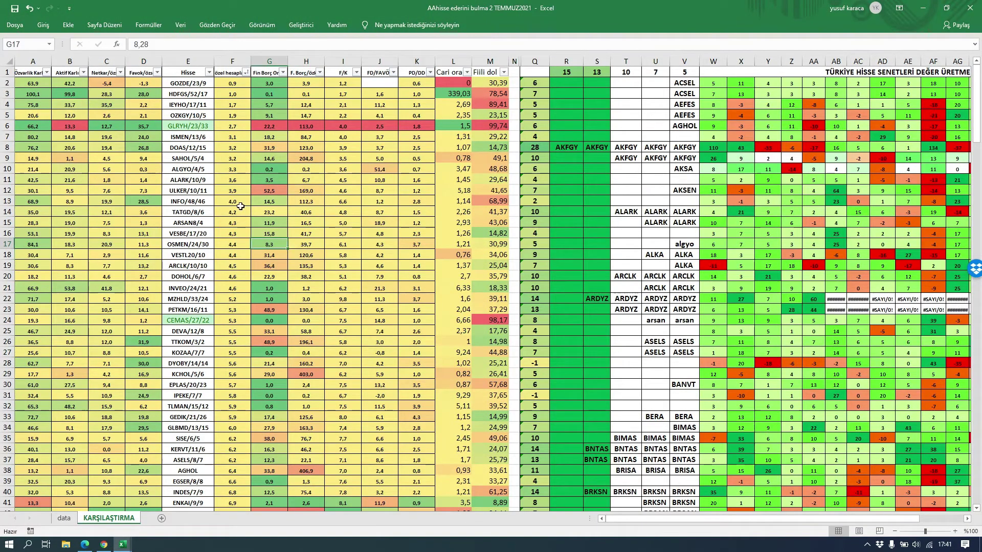
scroll(220, 137, "down", 4)
scroll(248, 146, "up", 4)
left_click(231, 94)
left_click(227, 134)
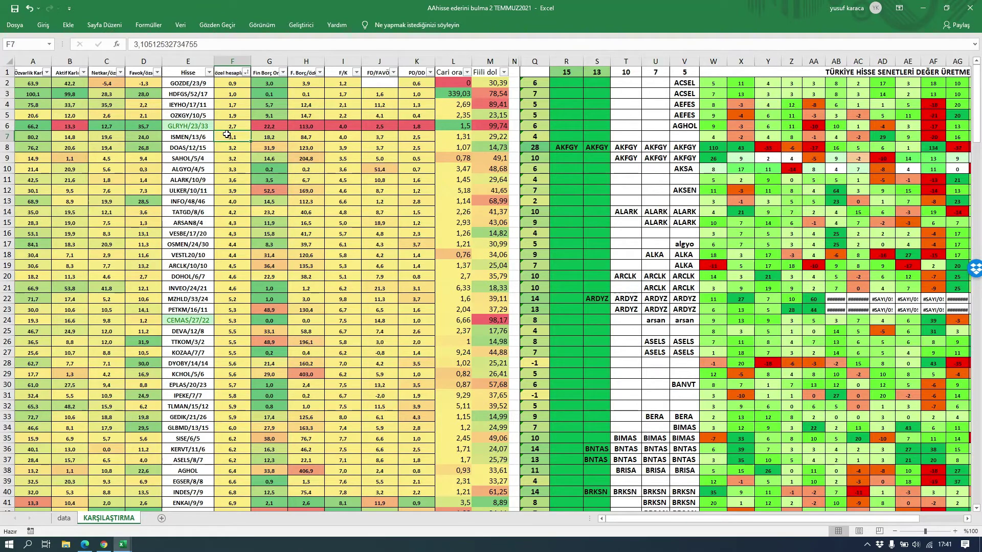
left_click(225, 83)
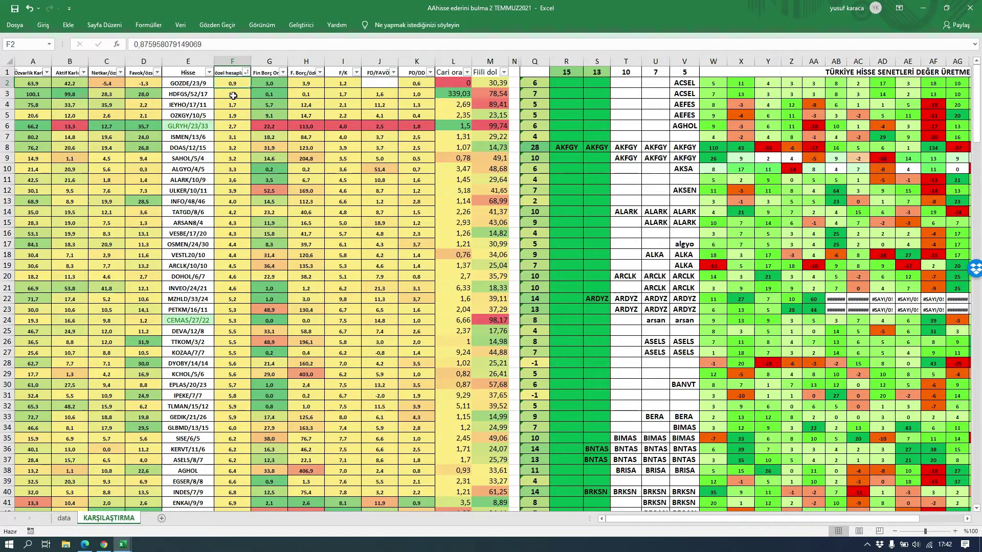
left_click(233, 96)
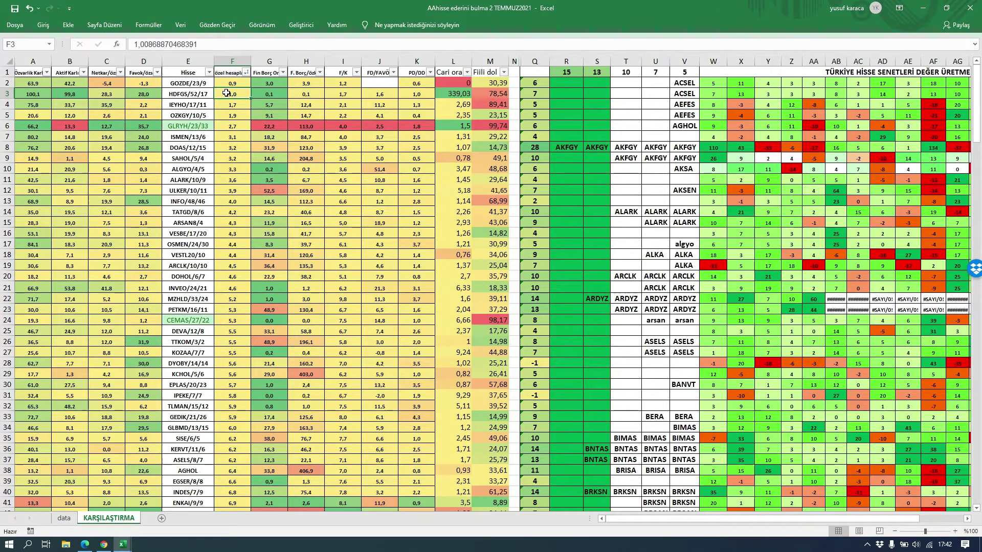
Inspect the GLRYH ranking value and compare the free-float ratios (Fiili dol) of GLRYH and CEMAS
left_click(230, 127)
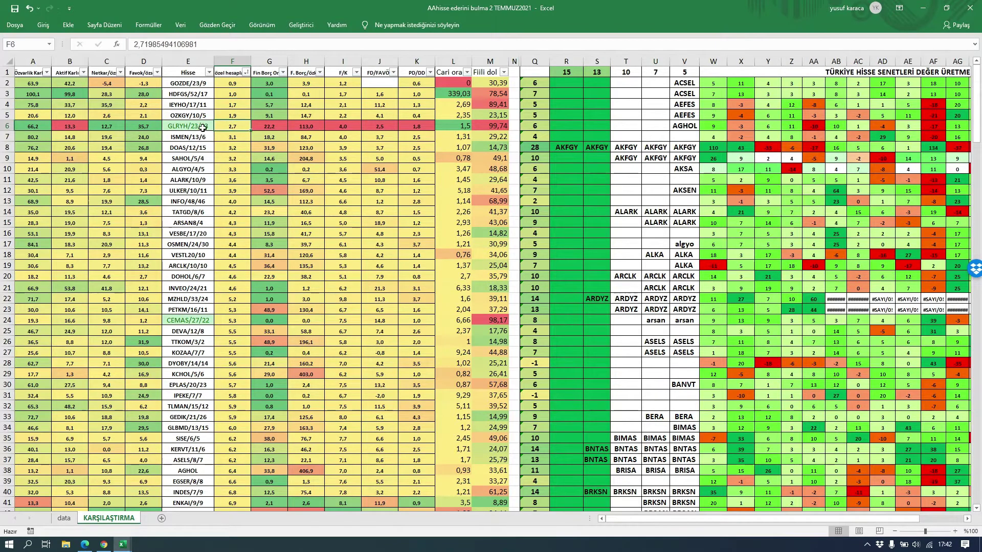
left_click(203, 127)
left_click(493, 126)
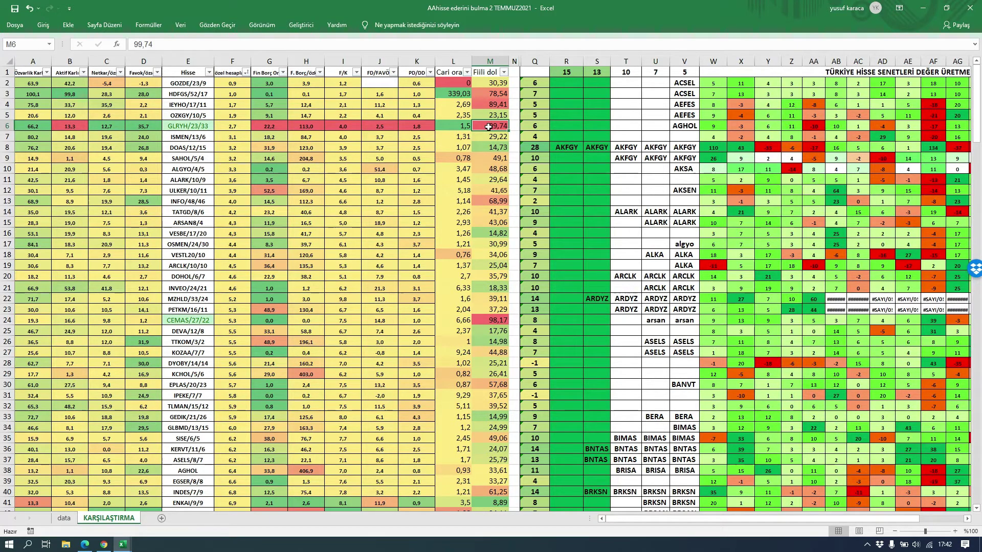
left_click(183, 126)
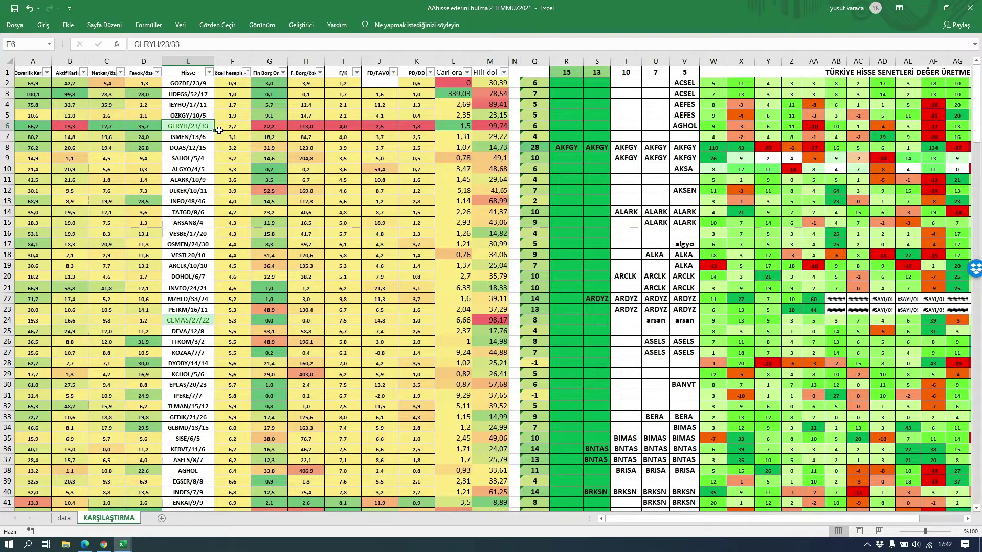
left_click(484, 319)
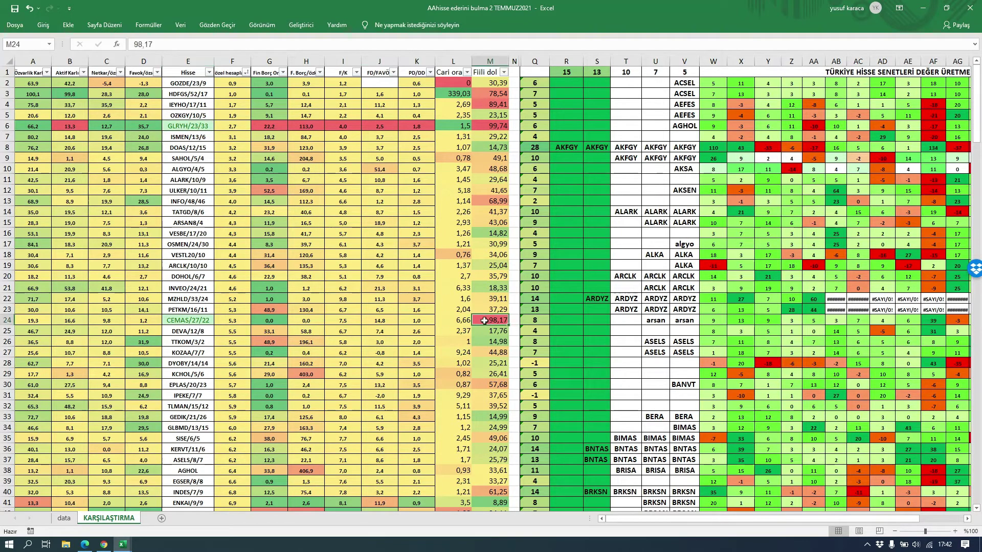
left_click(483, 126)
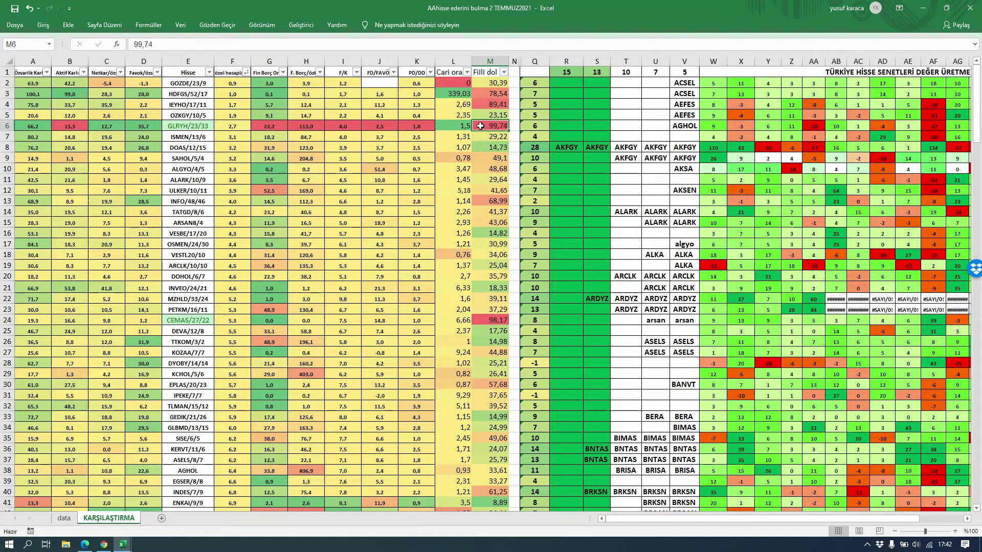
left_click(192, 322)
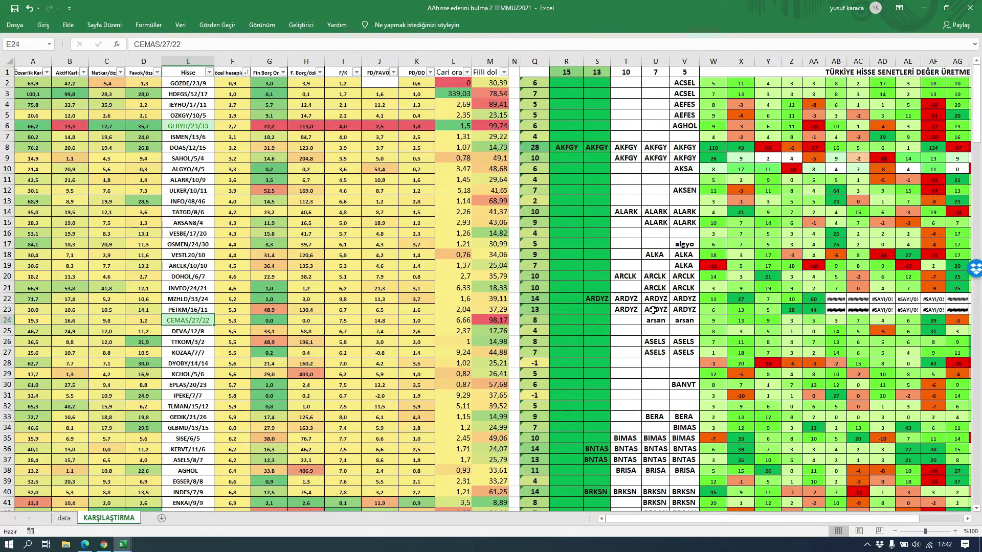
Find the two CEMAS rows in the value-production table and select their entries in R48:V49 and their values in W48:Z49
scroll(692, 258, "down", 2)
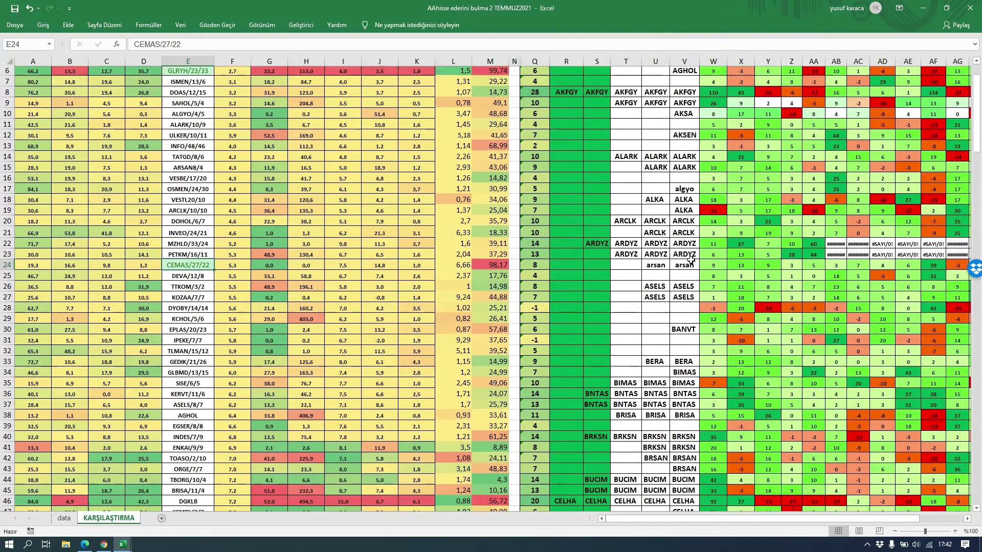
scroll(691, 260, "down", 4)
scroll(648, 300, "down", 3)
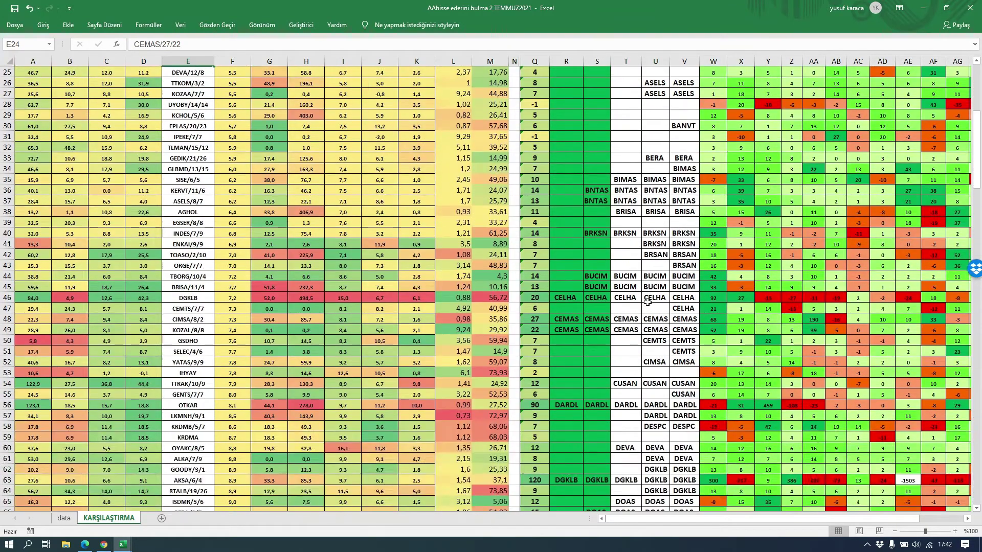
left_click_drag(568, 320, 676, 332)
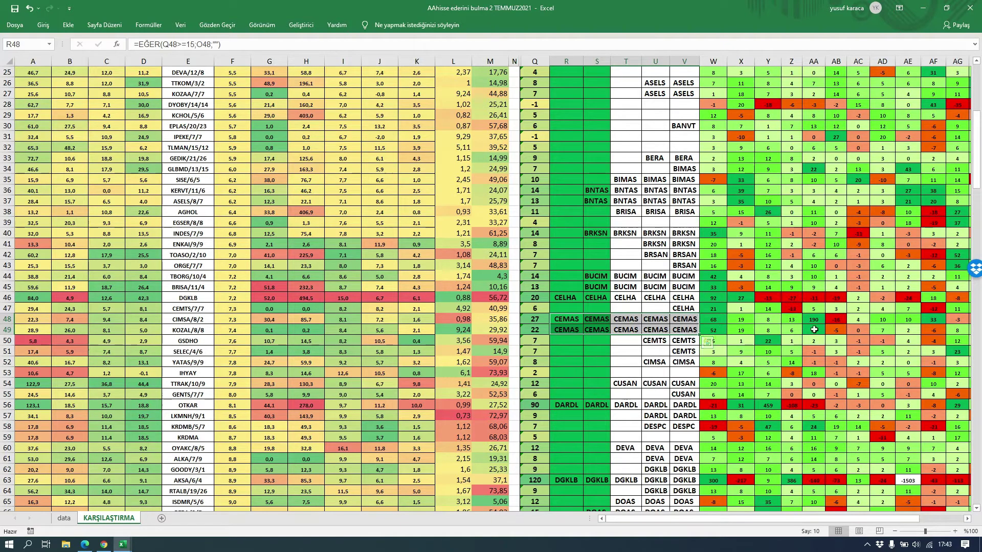
left_click_drag(795, 320, 713, 330)
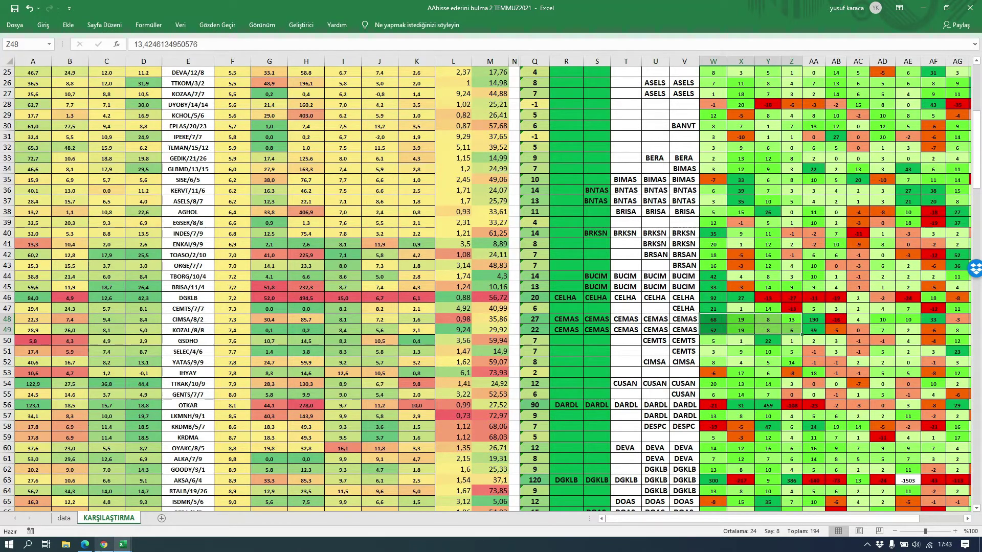
Switch to TradingView in Edge and open the CEMAS chart from the symbol search
left_click(85, 545)
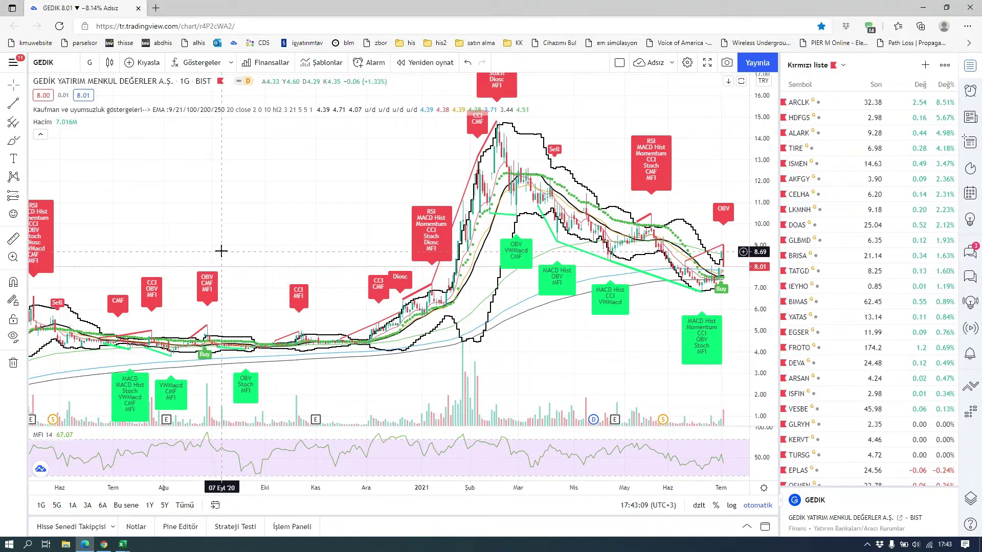
type("CEMAS")
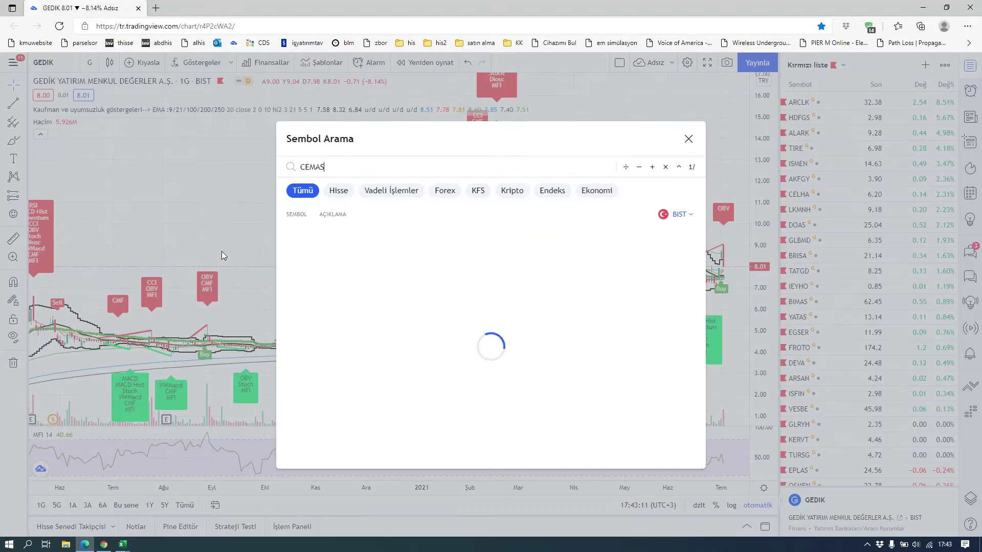
left_click(350, 234)
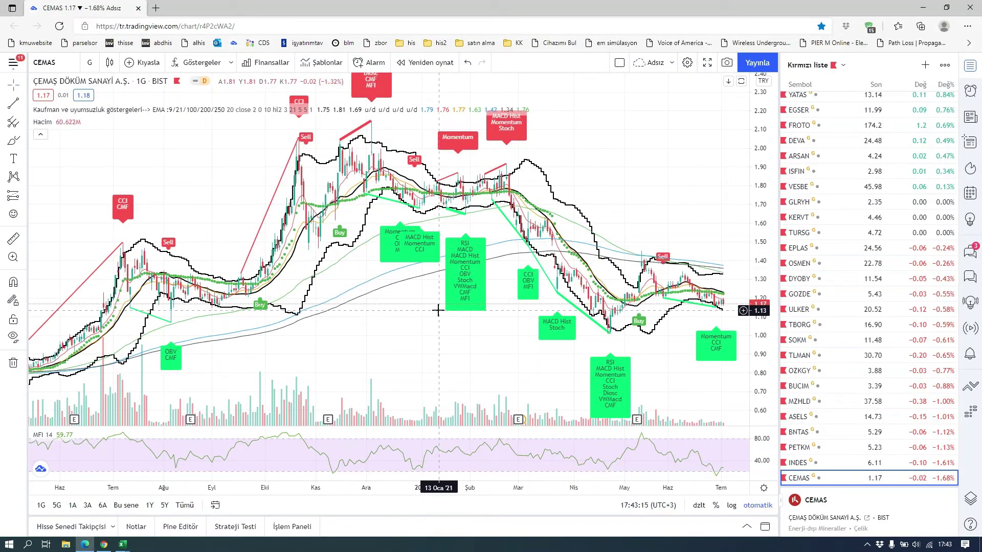
Show the CEMAS chart over one year and measure the price move between 16 November and 29 September 2020, clearing the measurement when done
left_click(150, 505)
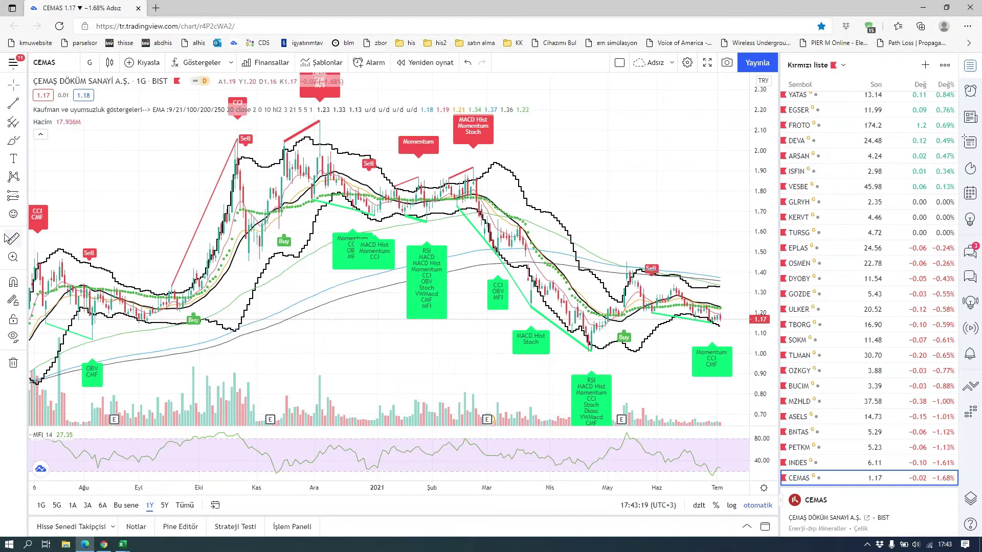
left_click(281, 149, "shift")
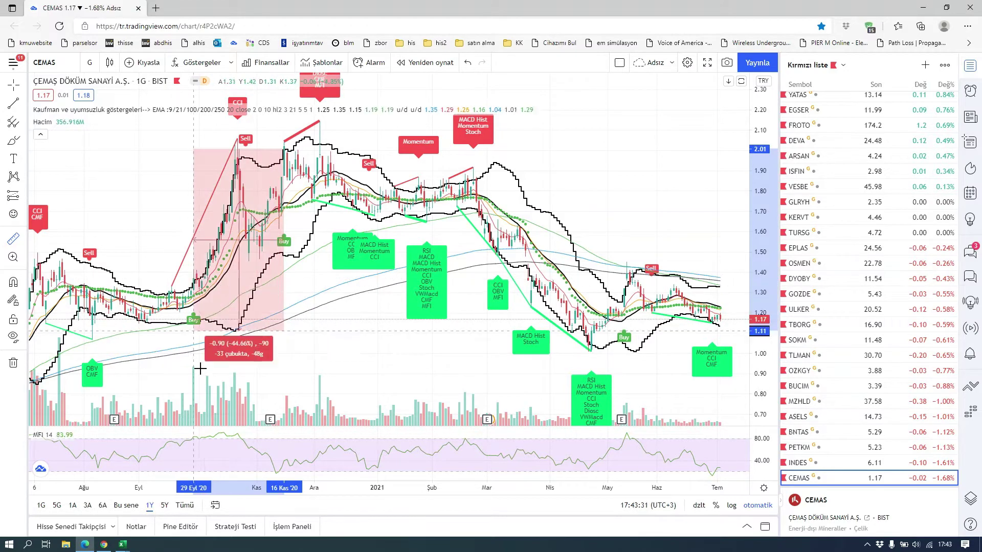
left_click(188, 424)
left_click(126, 406)
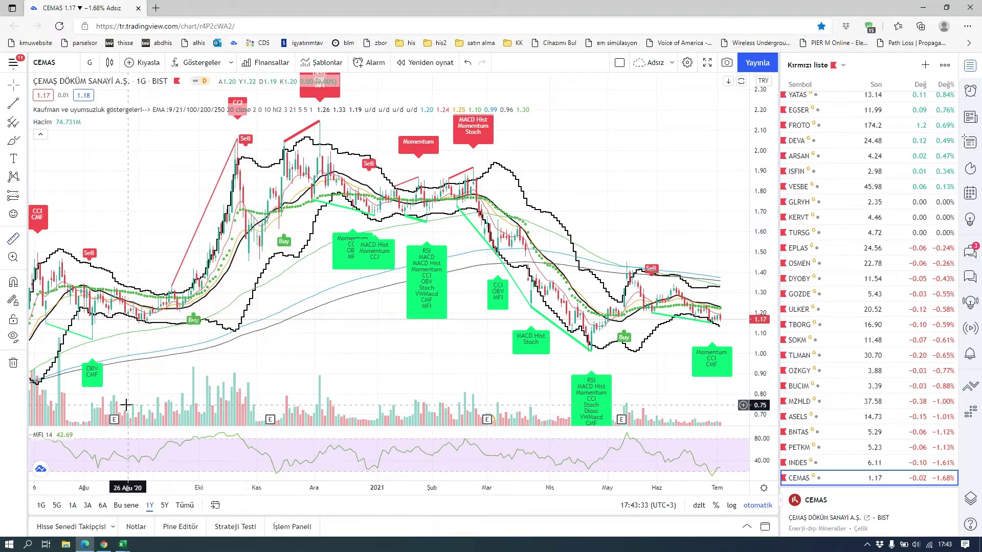
Switch to the AAhisse ederini bulma 2 TEMMUZ2021 workbook in Excel and inspect OZKGY's calculated ranking and PD/DD ratio near the table's start
mouse_move(123, 544)
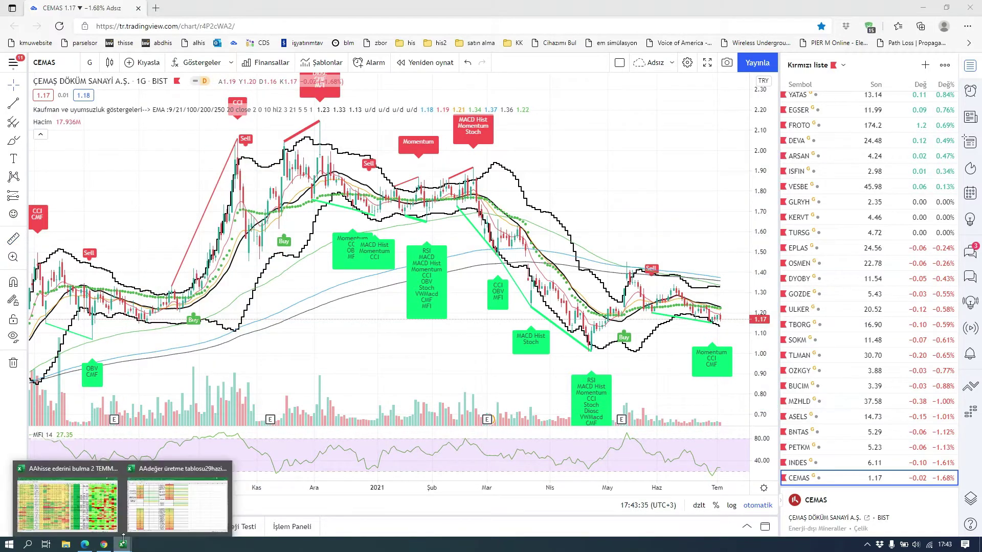
mouse_move(151, 520)
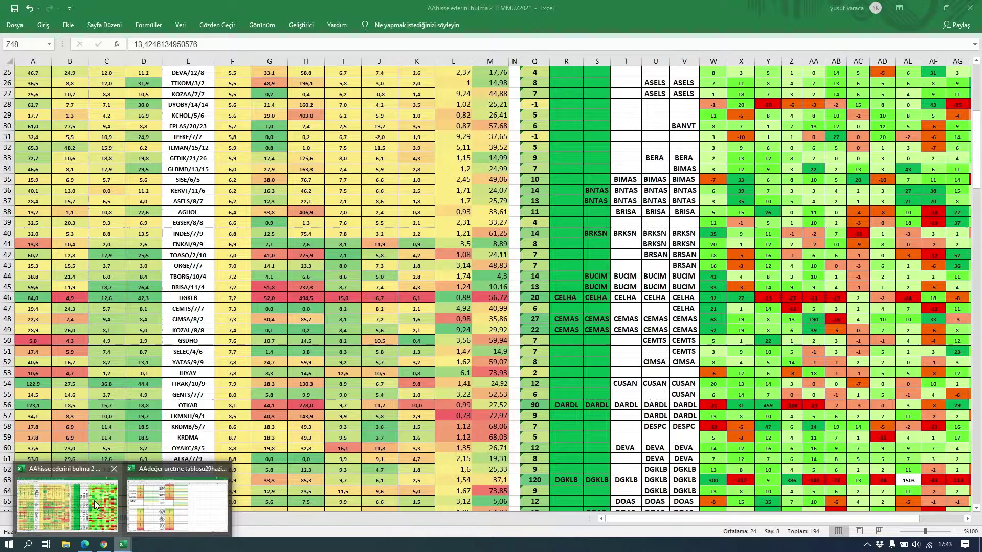
left_click(67, 504)
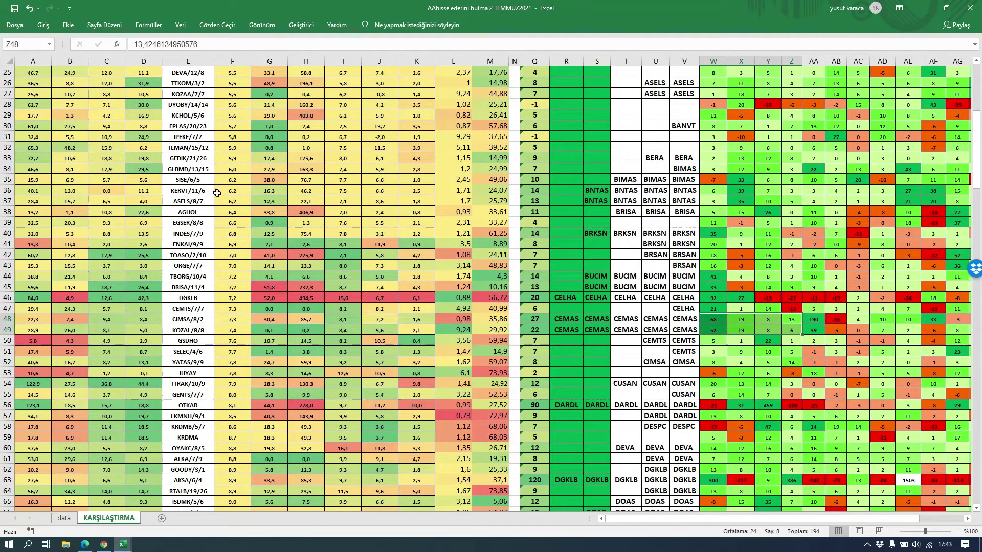
scroll(238, 162, "up", 5)
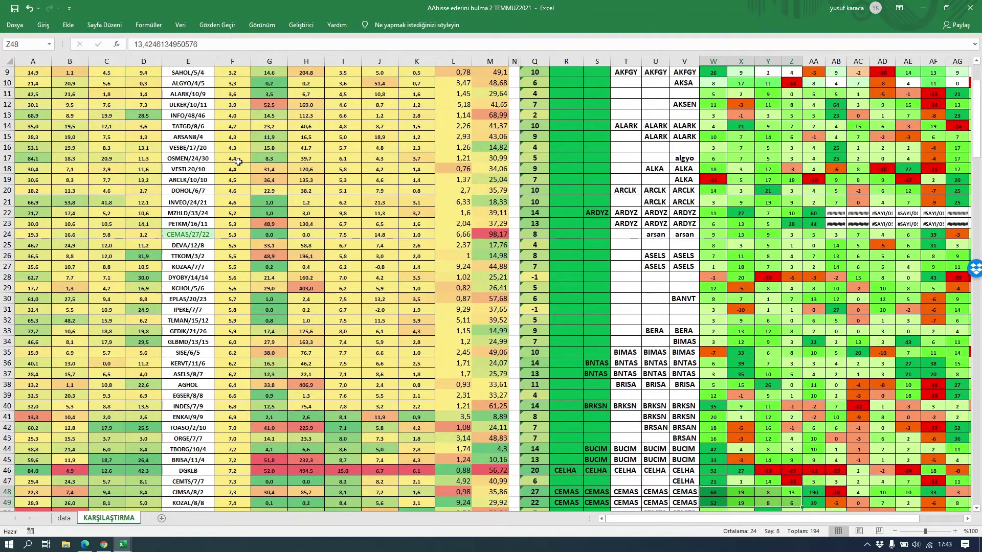
scroll(238, 161, "up", 3)
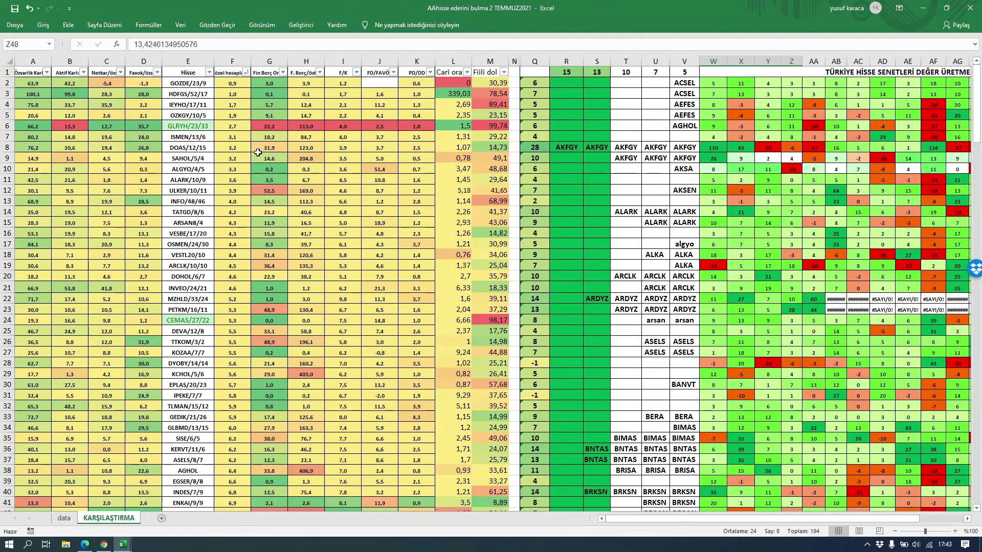
left_click(236, 115)
left_click(407, 121)
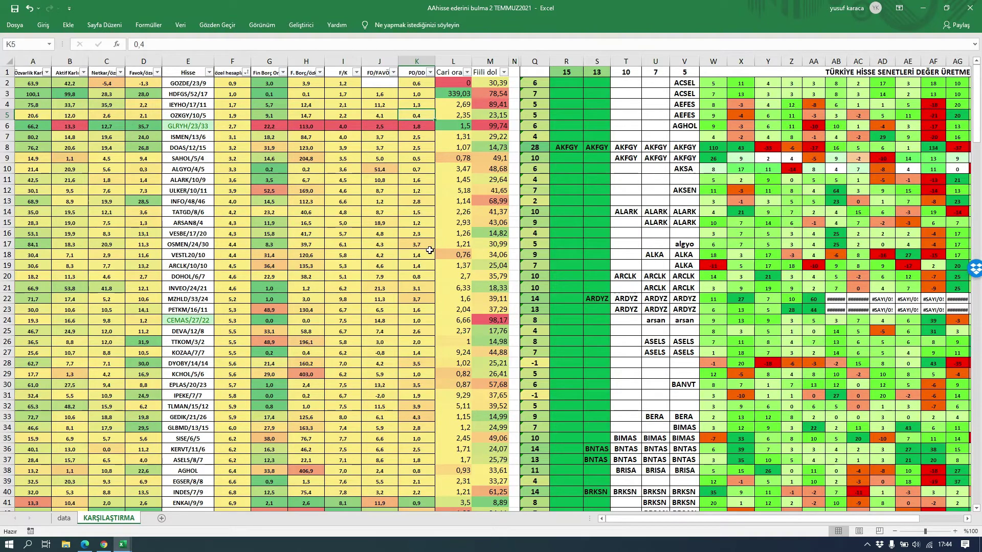
Find the red-marked PD/DD ratio of TTRAK in row 54 and check it against the stock's calculated ranking in column F
scroll(428, 250, "down", 3)
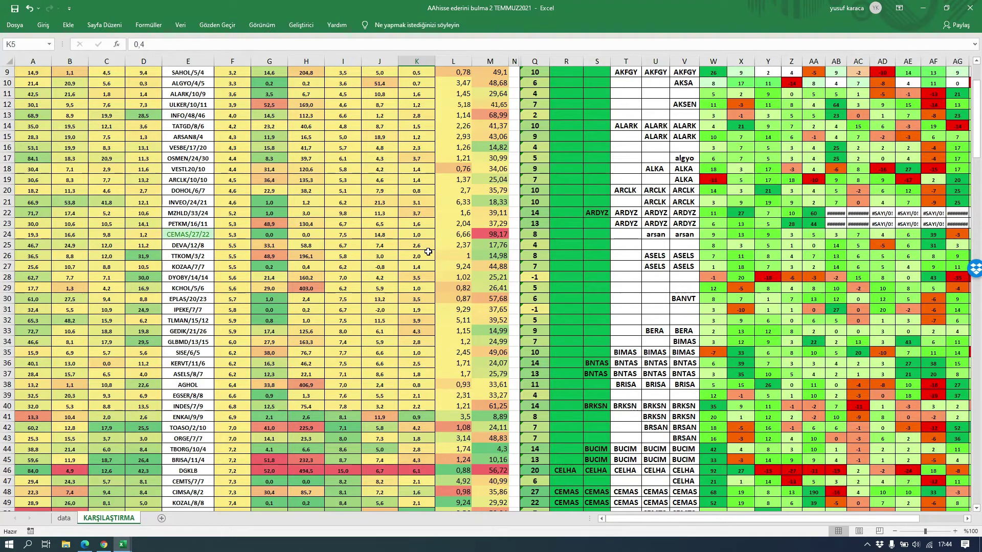
scroll(428, 252, "down", 3)
scroll(428, 252, "down", 3)
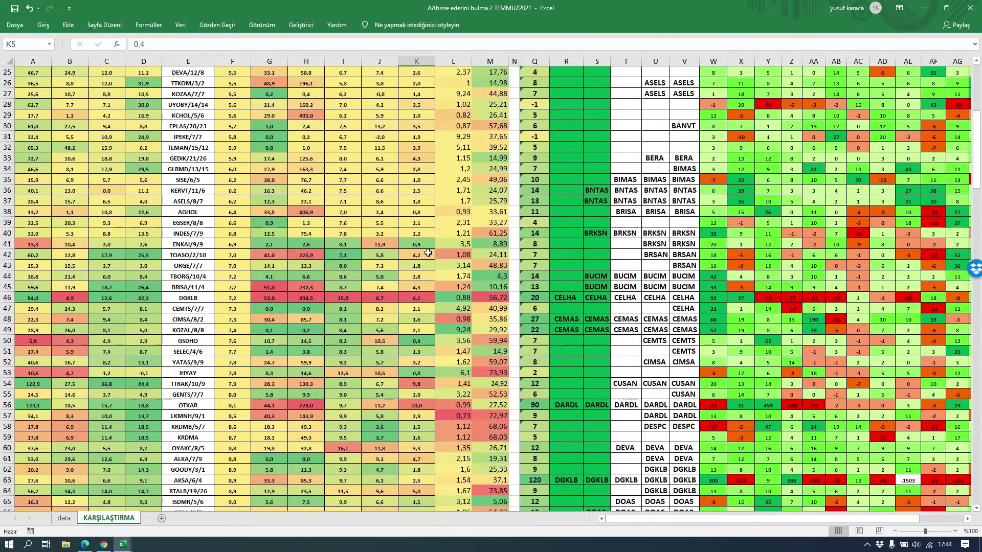
left_click(412, 382)
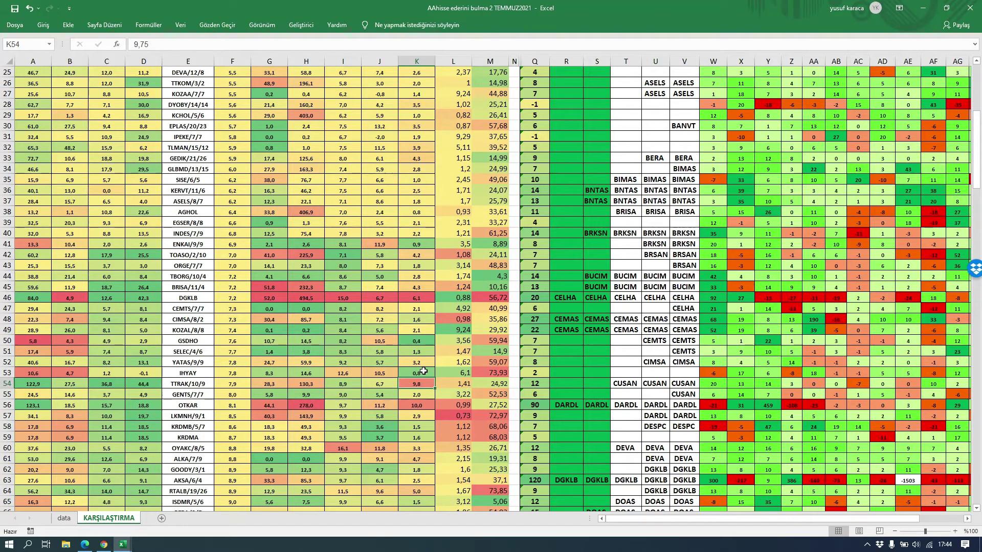
left_click(230, 385)
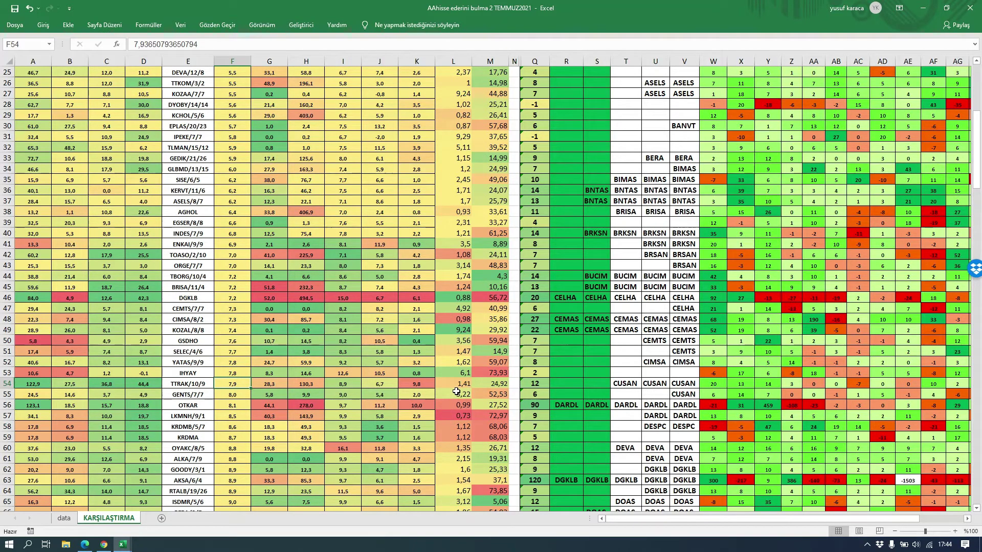
Look through the current ratios (Cari ora) down to the end of the list and inspect those of ARDYZ and KOZAL
scroll(456, 391, "down", 3)
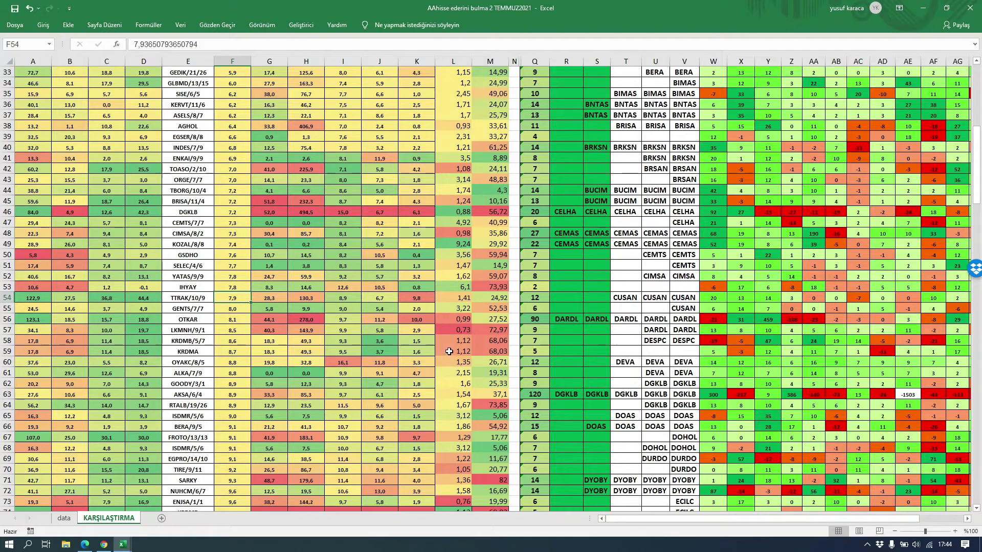
scroll(448, 351, "down", 3)
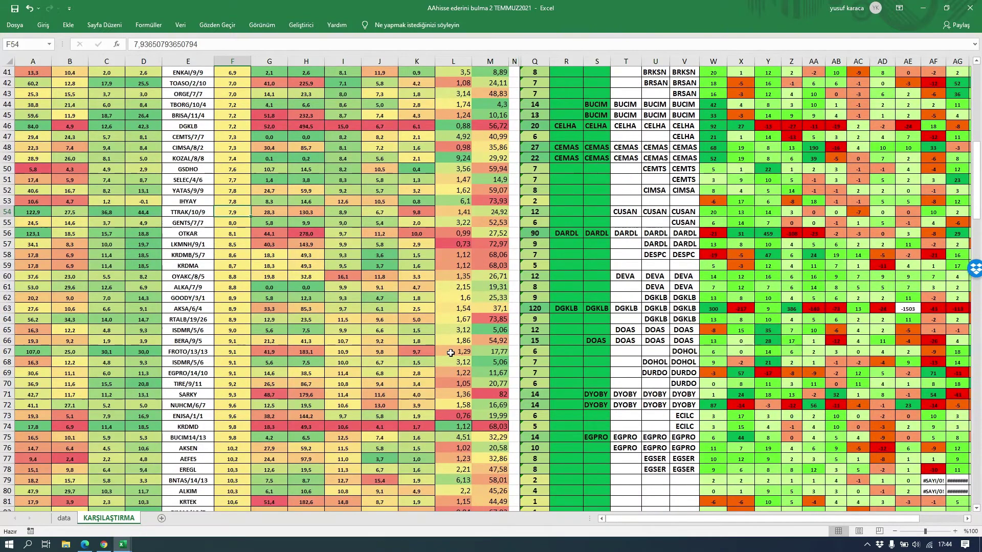
scroll(451, 352, "down", 3)
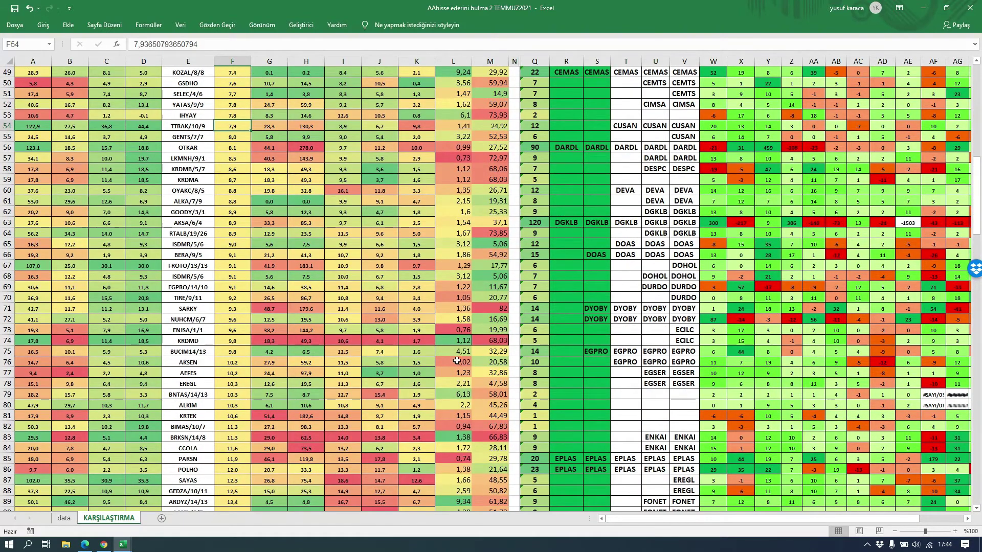
scroll(456, 360, "down", 3)
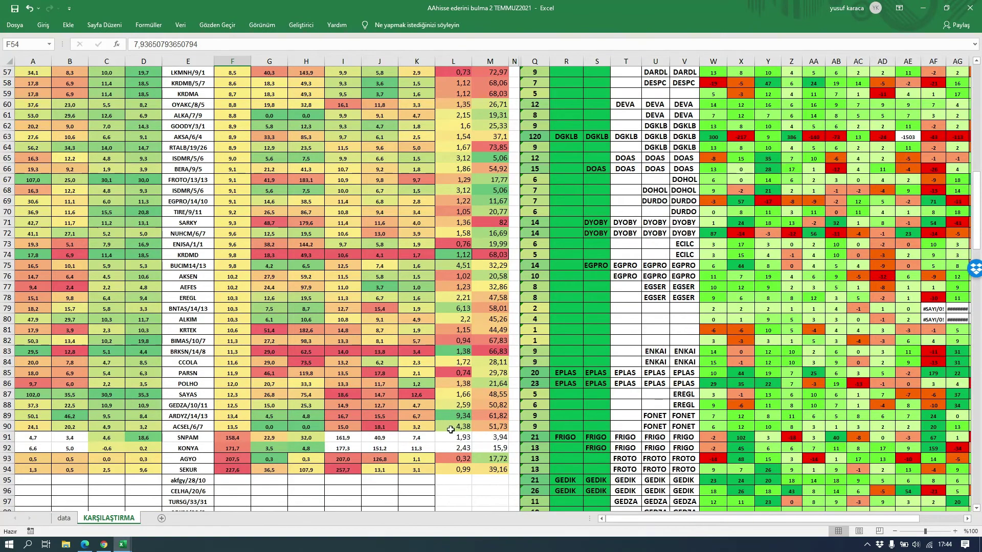
left_click(461, 415)
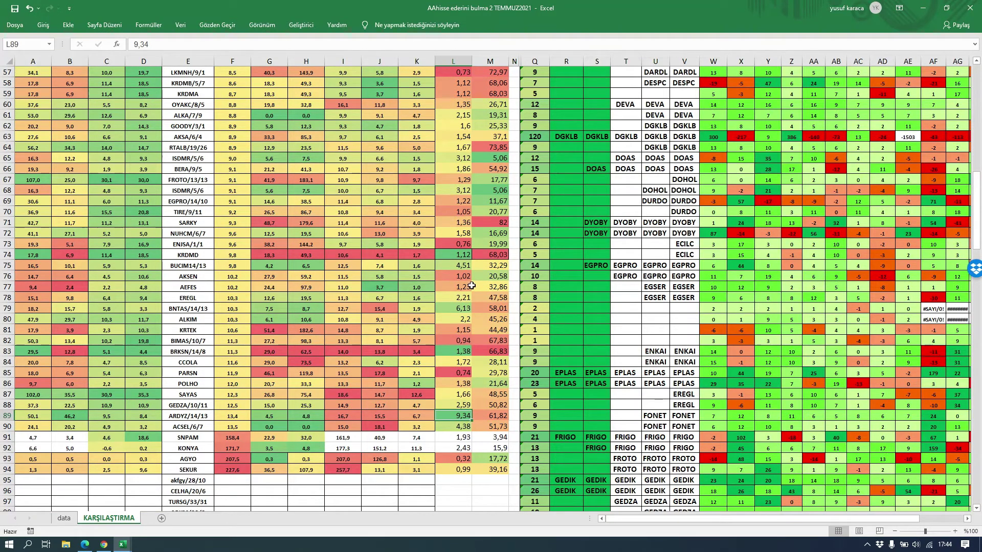
scroll(471, 285, "up", 3)
scroll(471, 285, "up", 3)
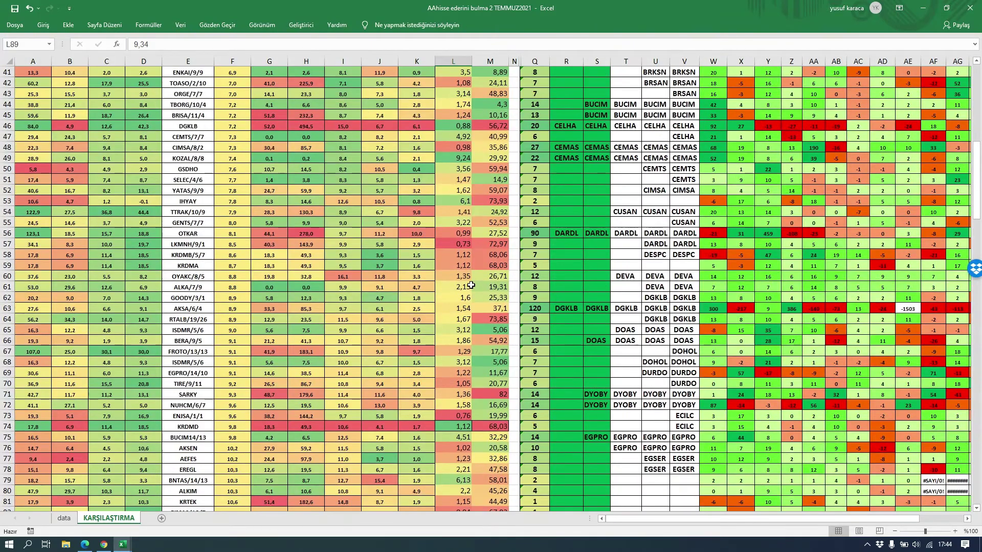
scroll(471, 286, "up", 3)
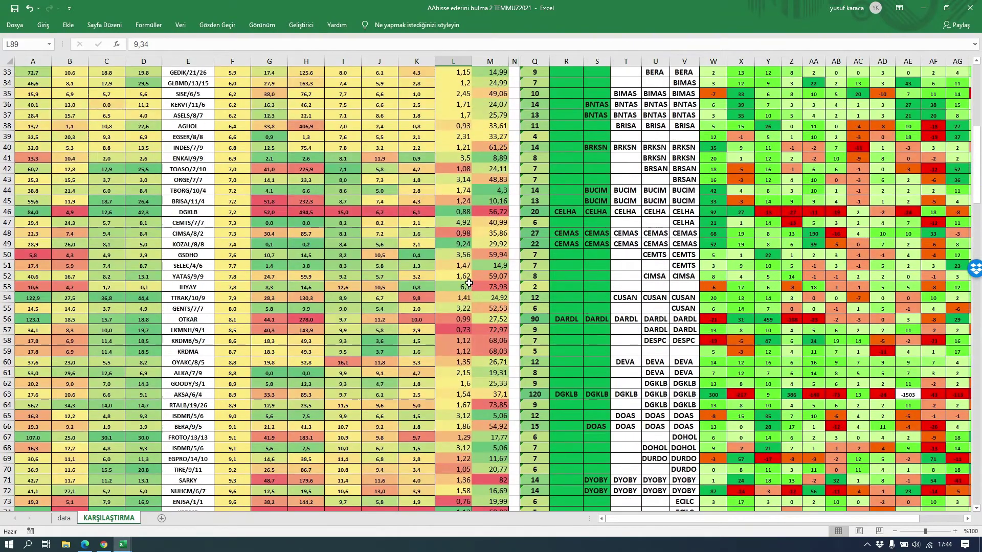
left_click(461, 243)
Compare the PD/DD ratios of AGHOL, TTRAK and OTKAR, and check OTKAR's calculated ranking in column F
scroll(471, 288, "up", 11)
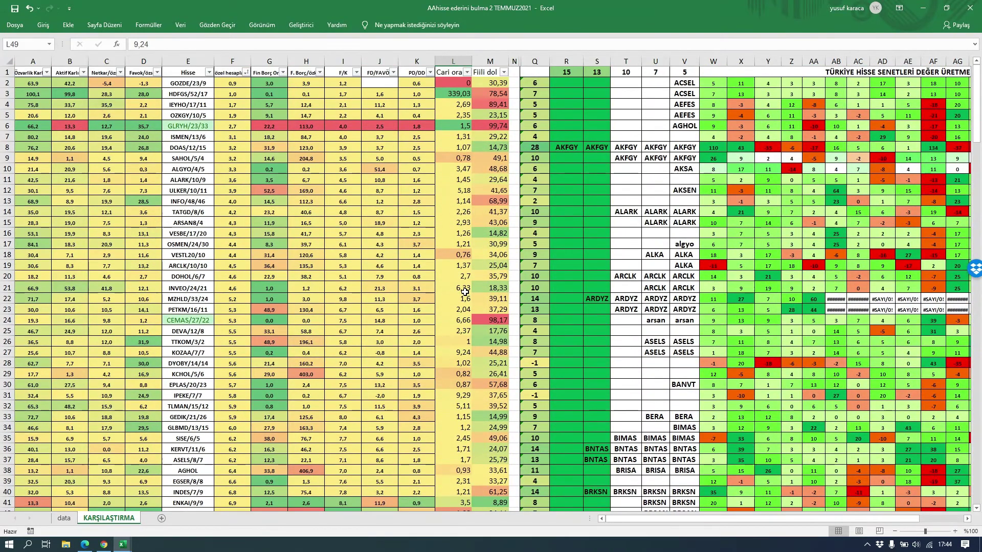
scroll(415, 294, "down", 5)
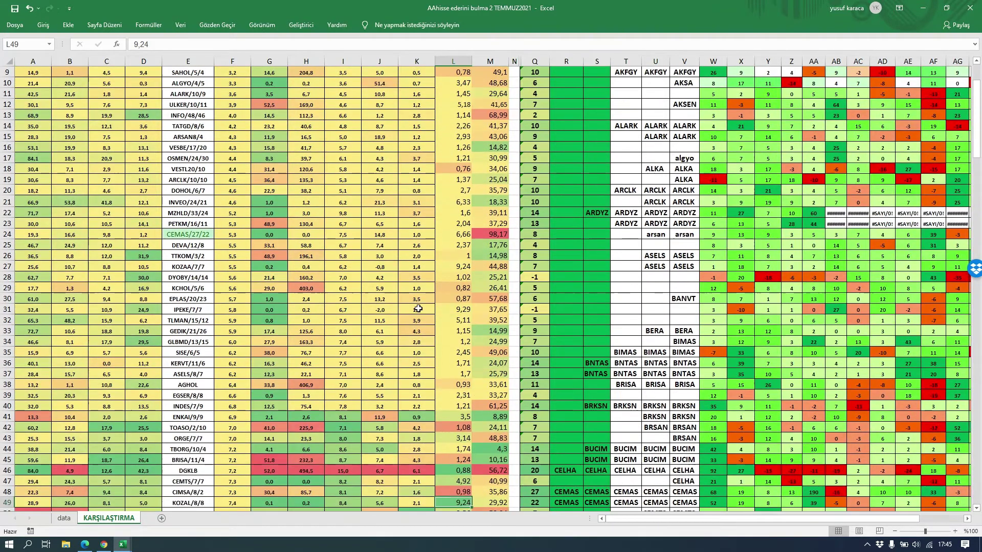
left_click(418, 304)
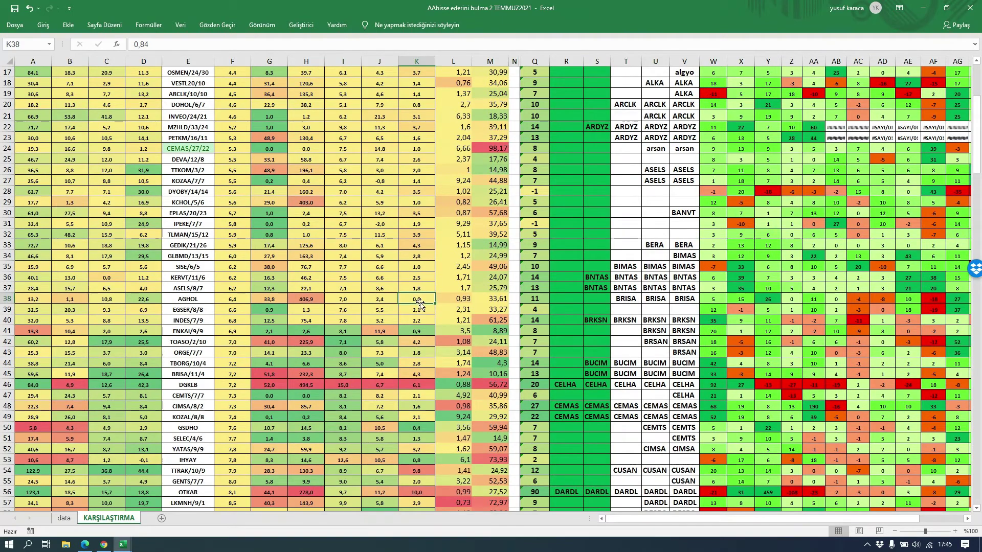
scroll(421, 305, "down", 3)
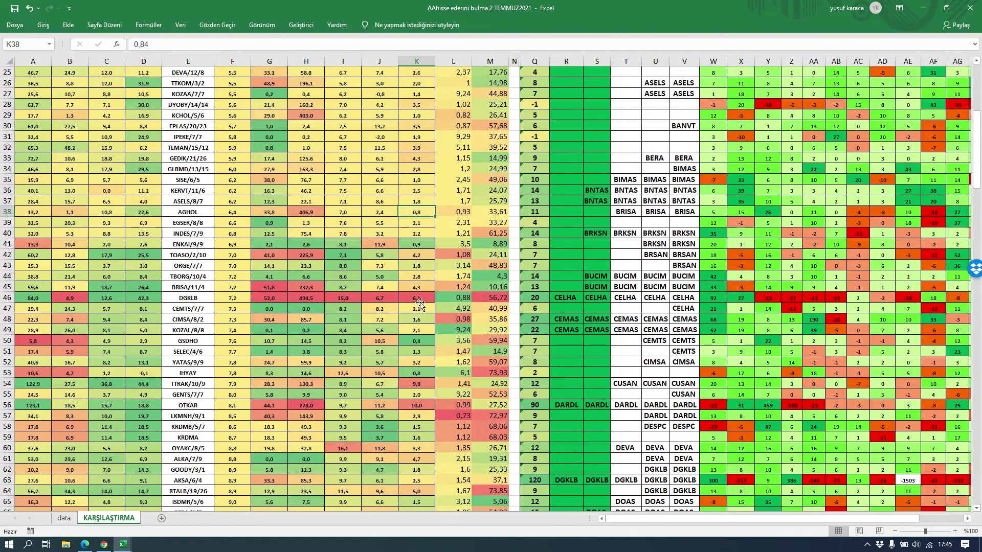
left_click(416, 384)
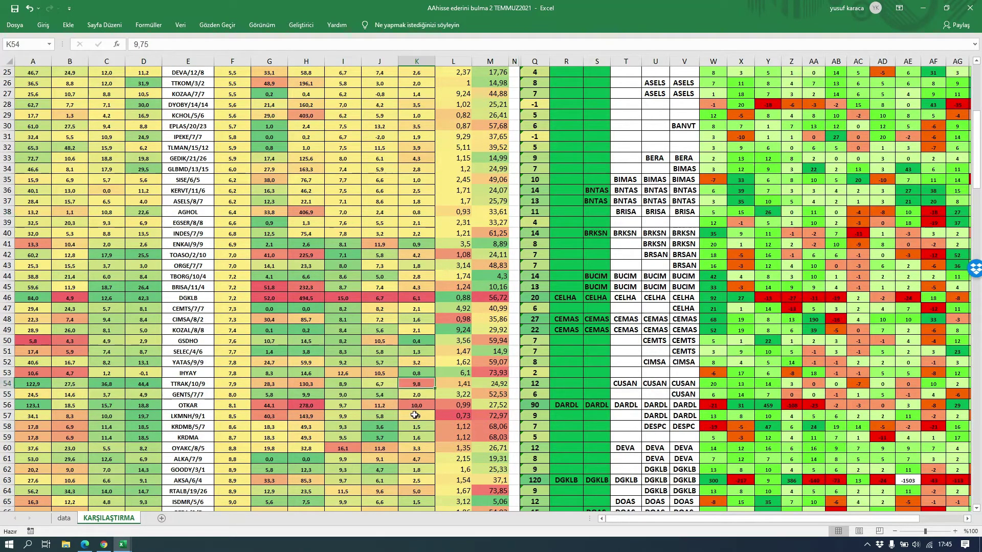
left_click(414, 406)
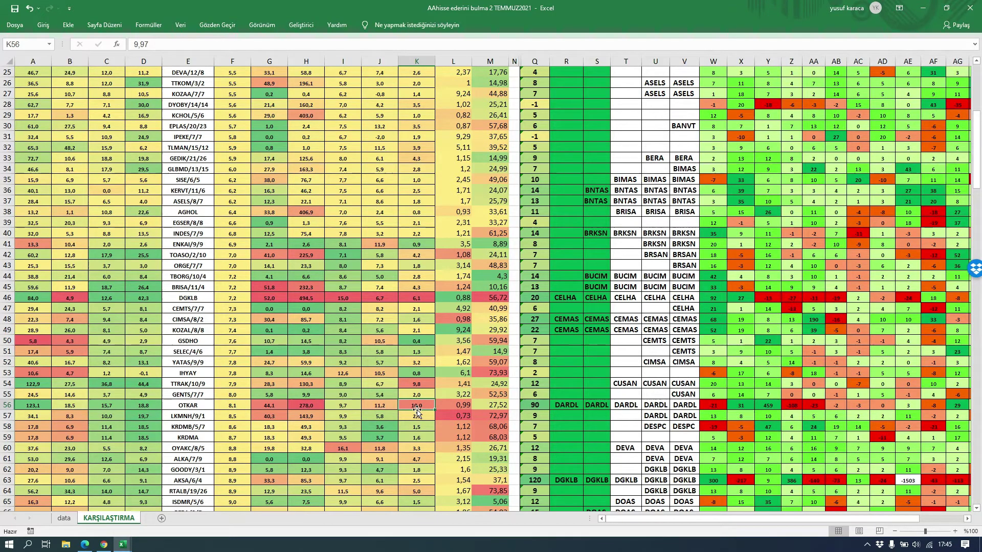
left_click(231, 405)
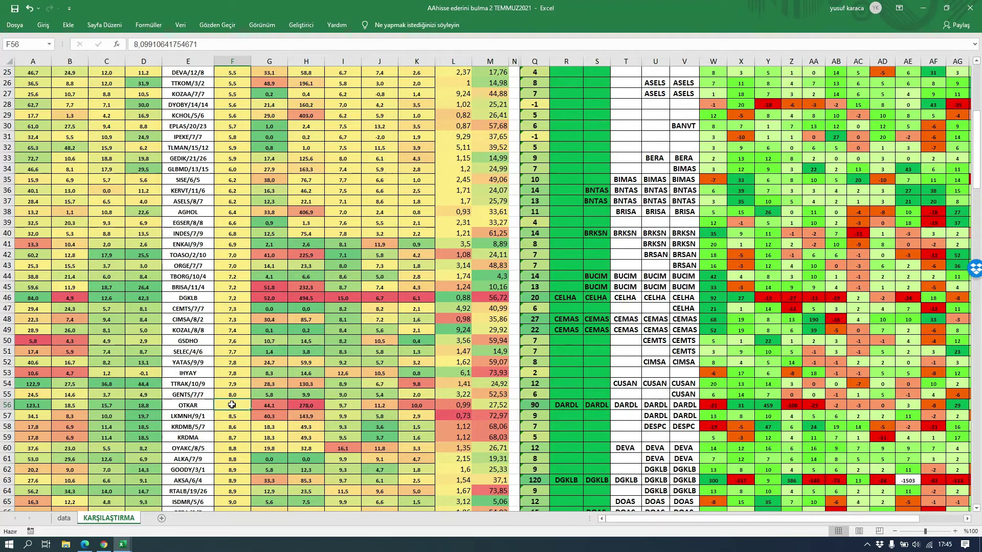
Inspect FROTO's calculated ranking in F67 together with its PD/DD ratio
scroll(232, 405, "down", 3)
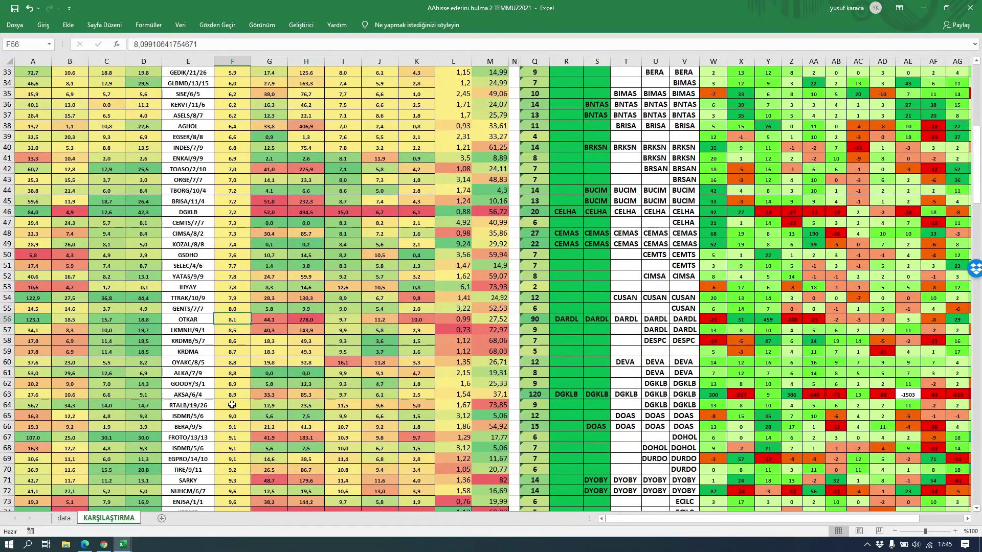
left_click(233, 438)
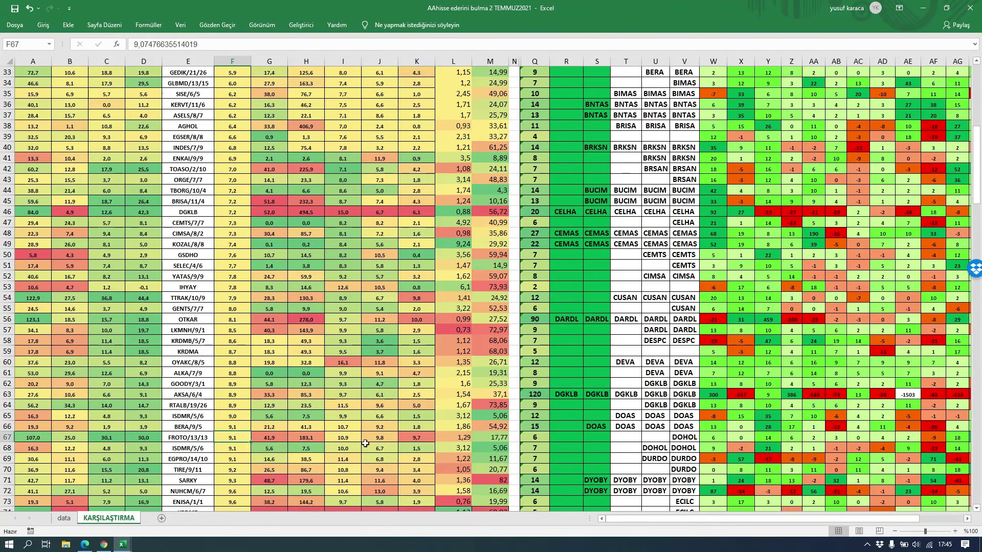
left_click(409, 434)
left_click(231, 438)
Inspect the FD/FAVÖK ratios marked in red tones for ALGYO in row 10 and ENKAI in row 41
scroll(243, 417, "up", 11)
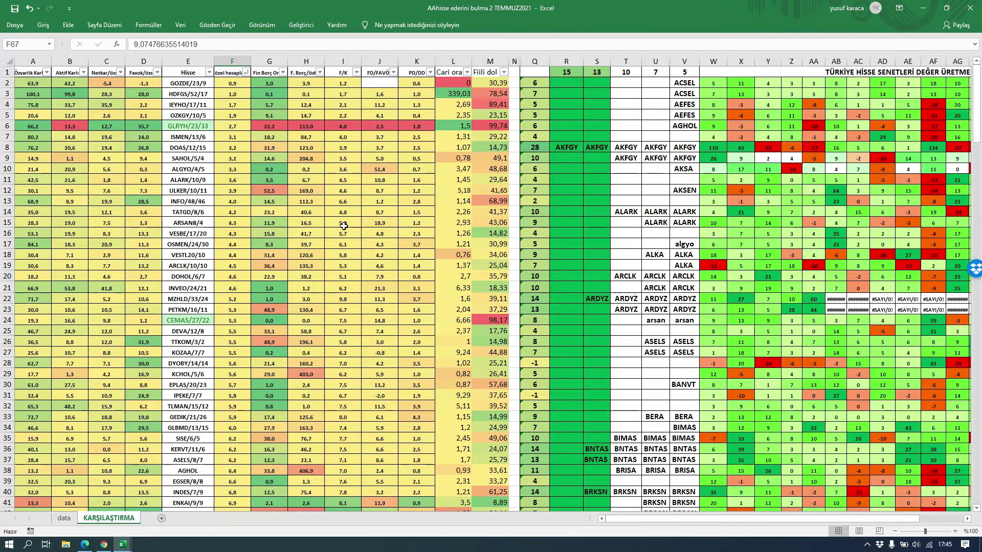
left_click(373, 173)
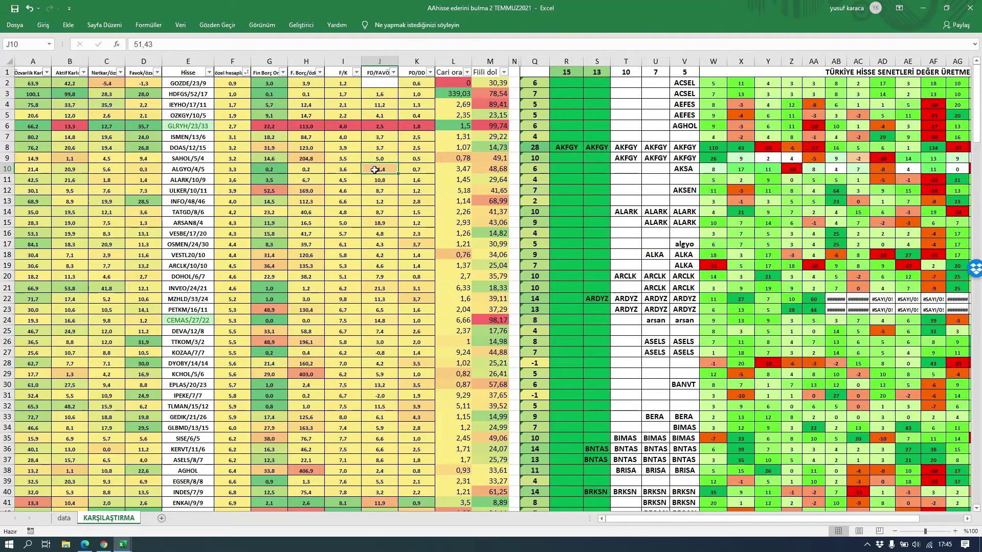
left_click(197, 167)
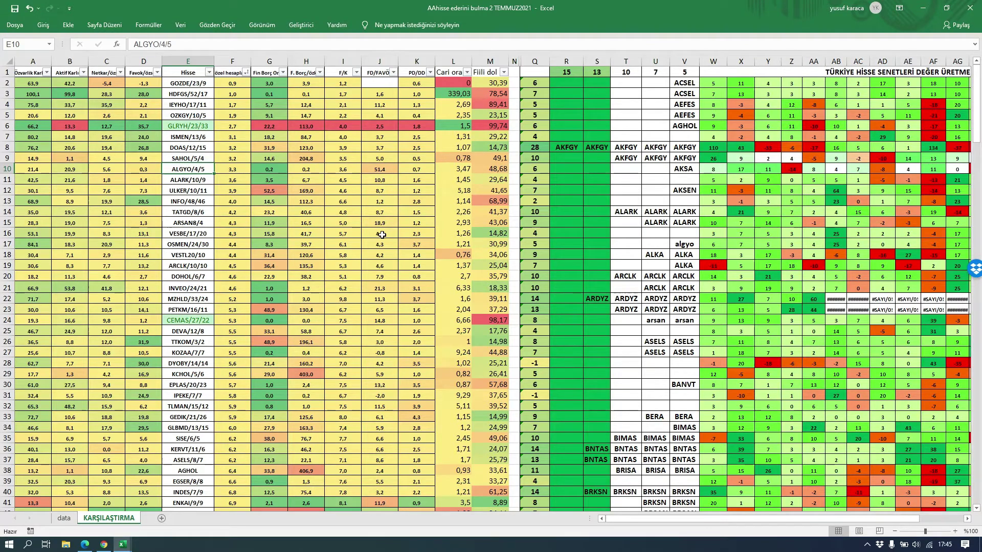
scroll(376, 240, "down", 3)
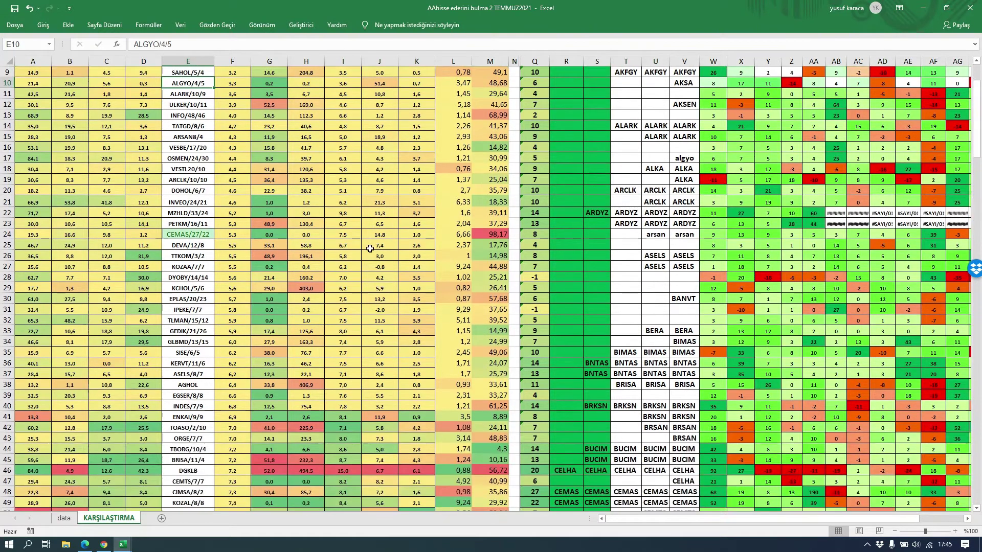
scroll(370, 249, "down", 3)
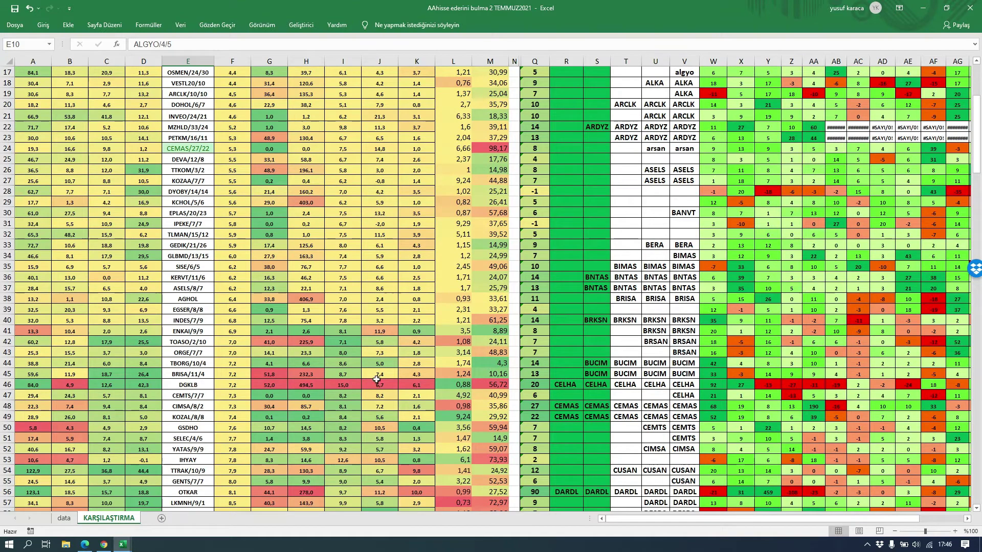
left_click(379, 330)
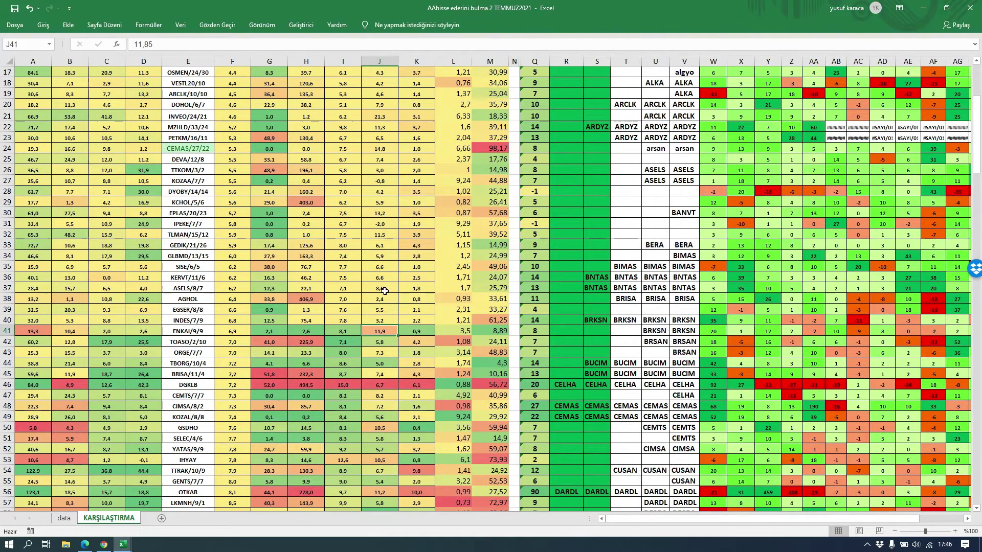
Inspect the FD/FAVÖK ratios of CEMAS in row 24 and INVEO in row 21
scroll(385, 290, "down", 3)
scroll(384, 256, "up", 3)
left_click(383, 147)
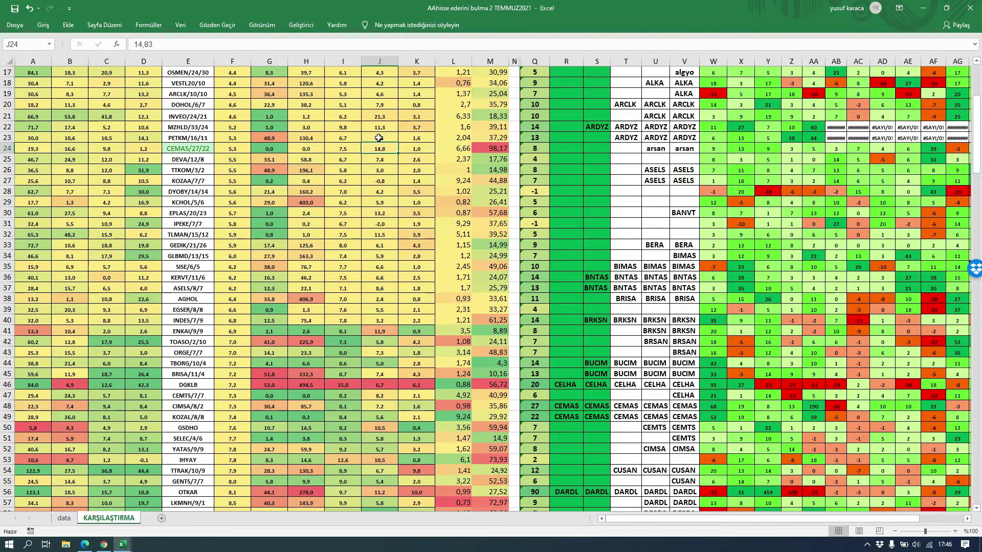
left_click(383, 117)
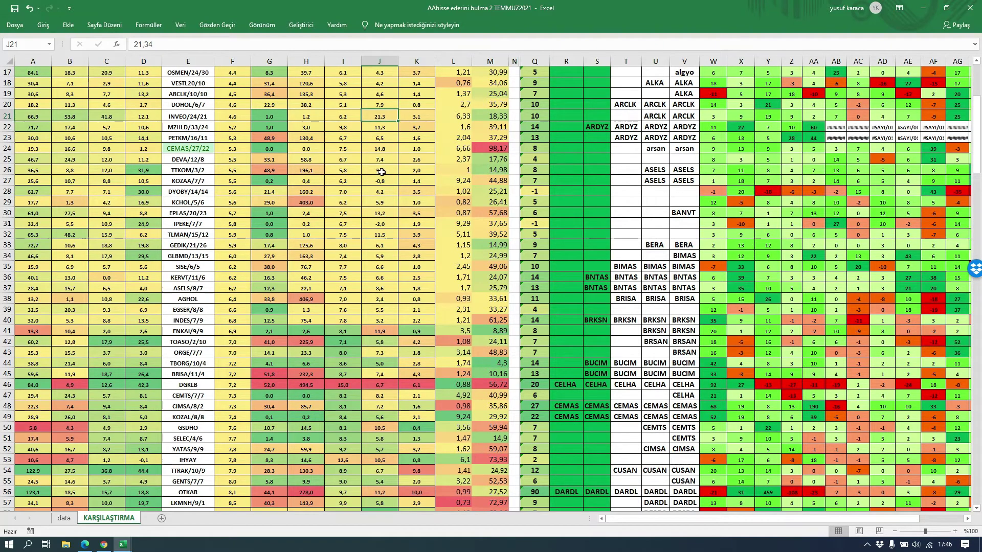
Compare ALGYO's FD/FAVÖK ratio in row 10 with its financial debt ratio (Fin Borç Oranı)
scroll(383, 174, "up", 3)
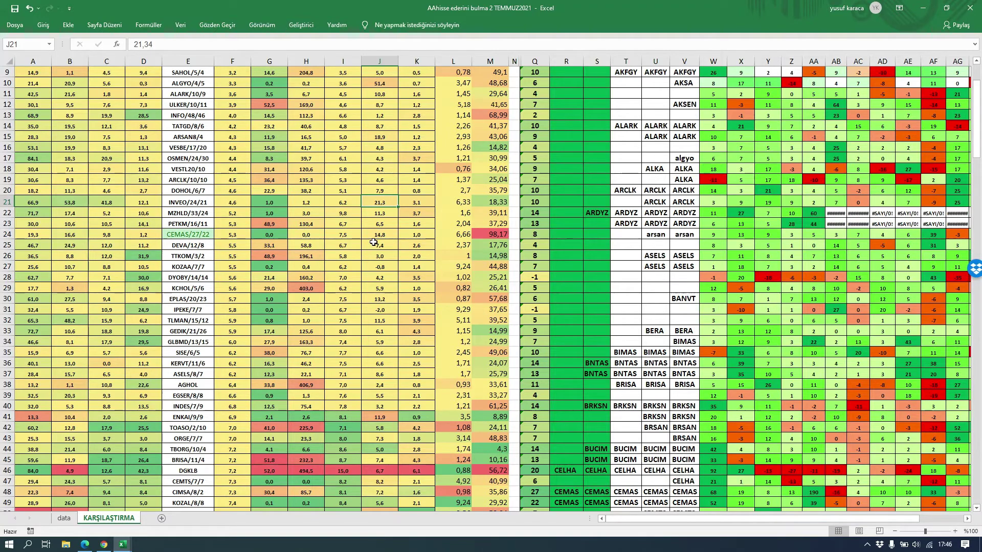
scroll(373, 242, "up", 3)
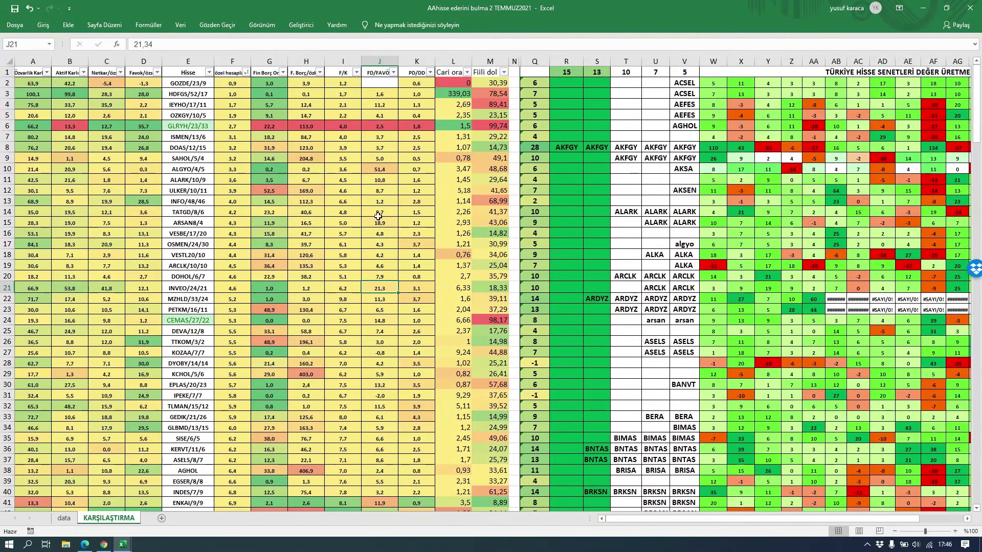
left_click(380, 171)
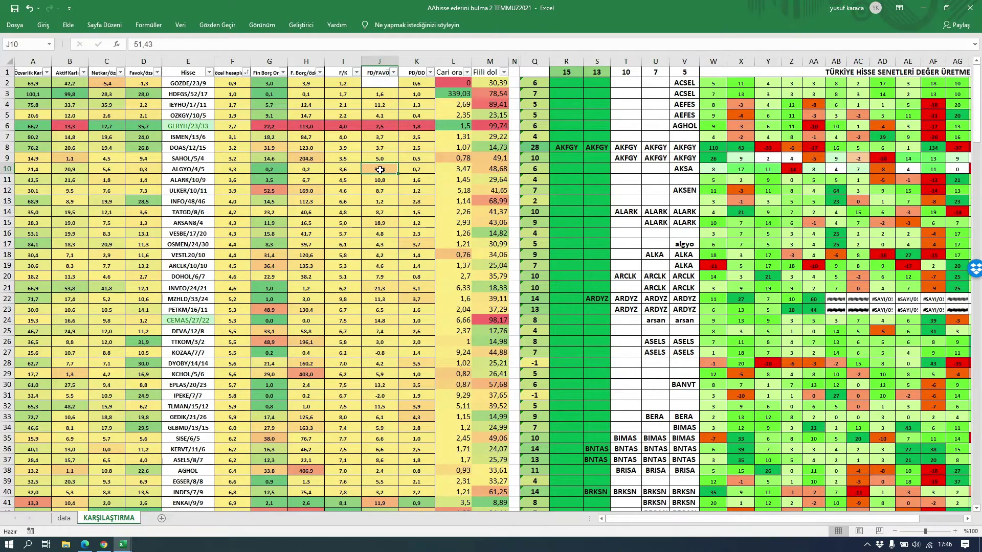
left_click(269, 170)
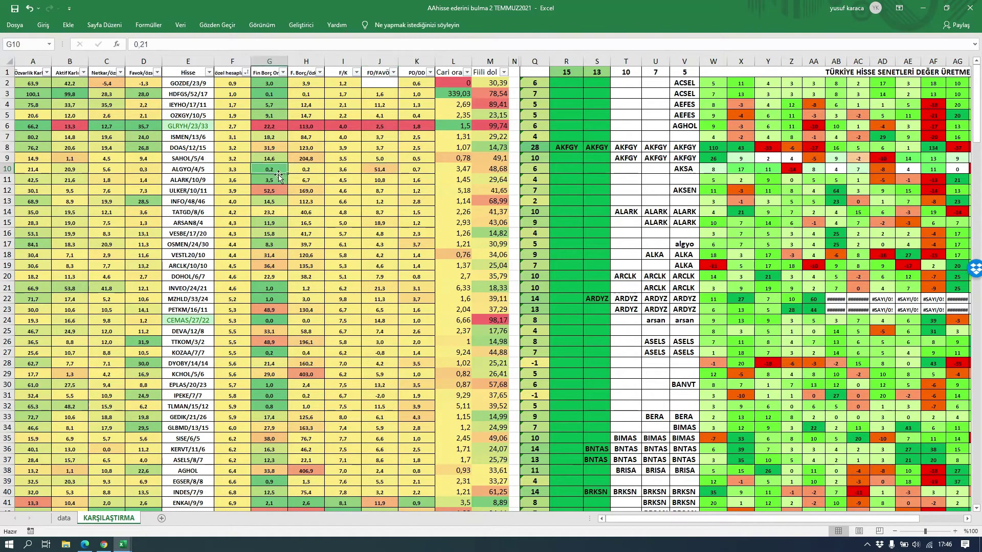
left_click(379, 170)
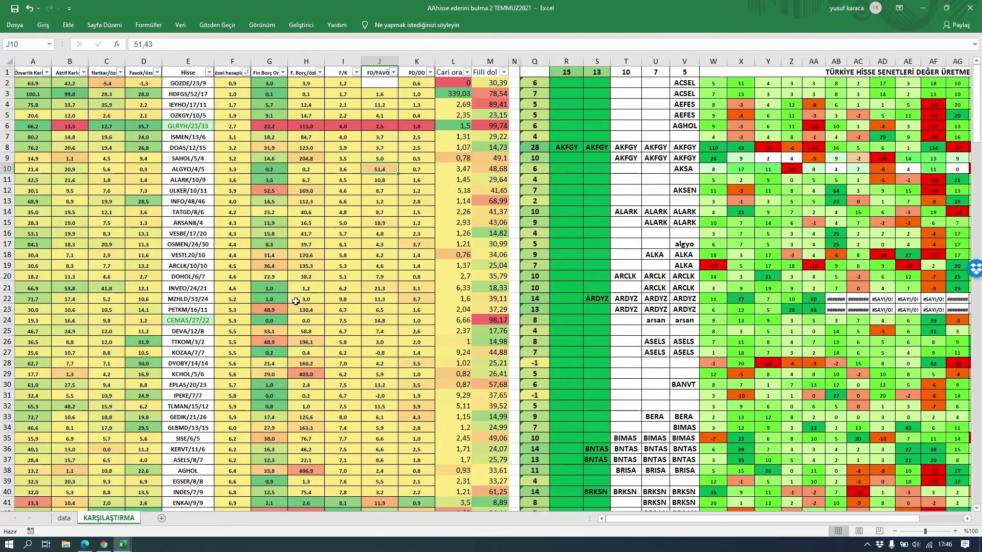
Inspect the financial debt ratios in column G for PETKM, CEMAS and ULKER
left_click(280, 313)
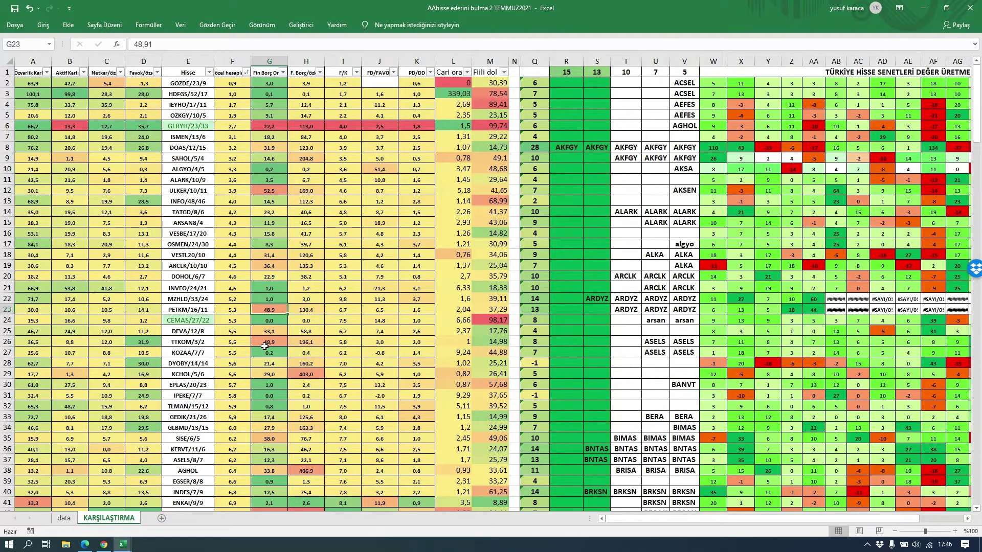
left_click(269, 320)
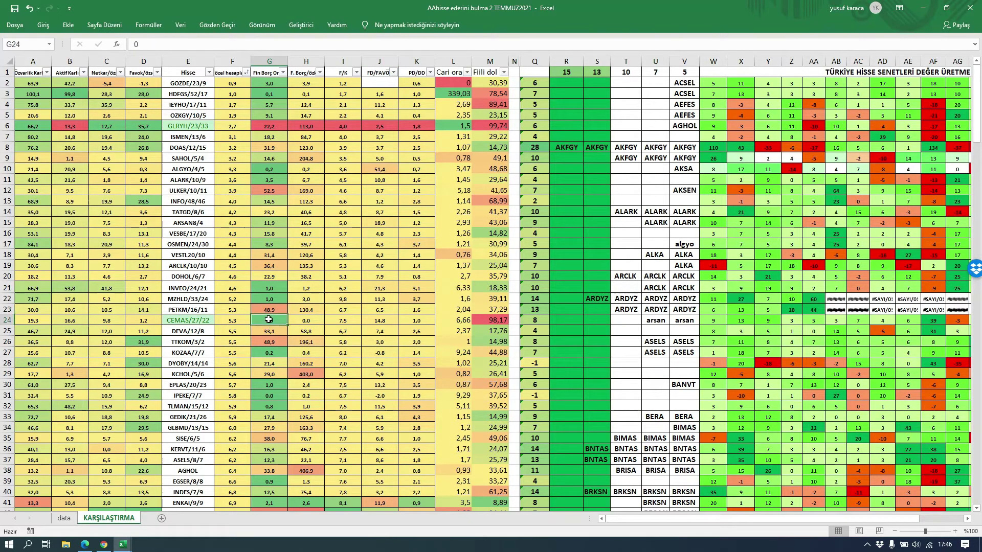
left_click(264, 190)
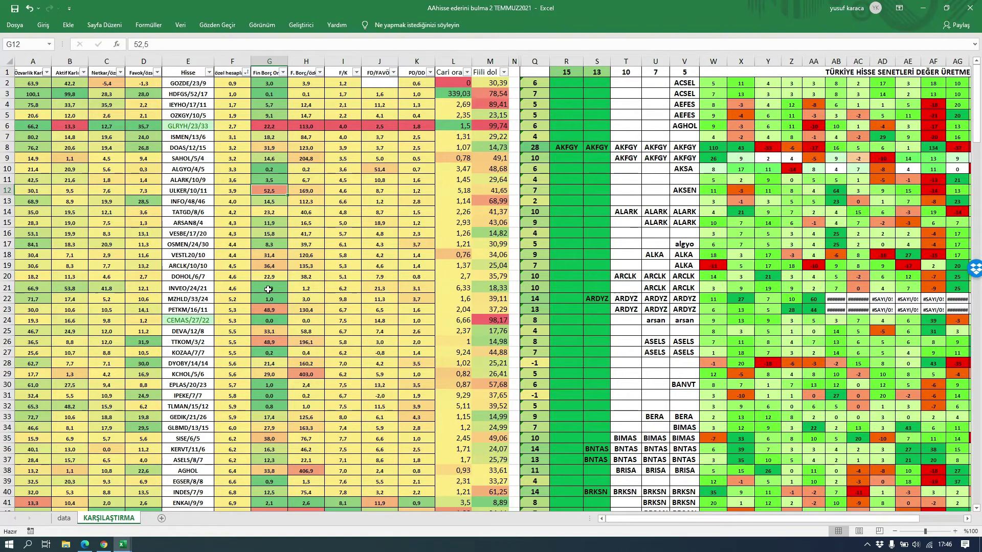
Select SISE in the Hisse column and search the sheet for SISE to locate its row in the value table
scroll(268, 290, "down", 3)
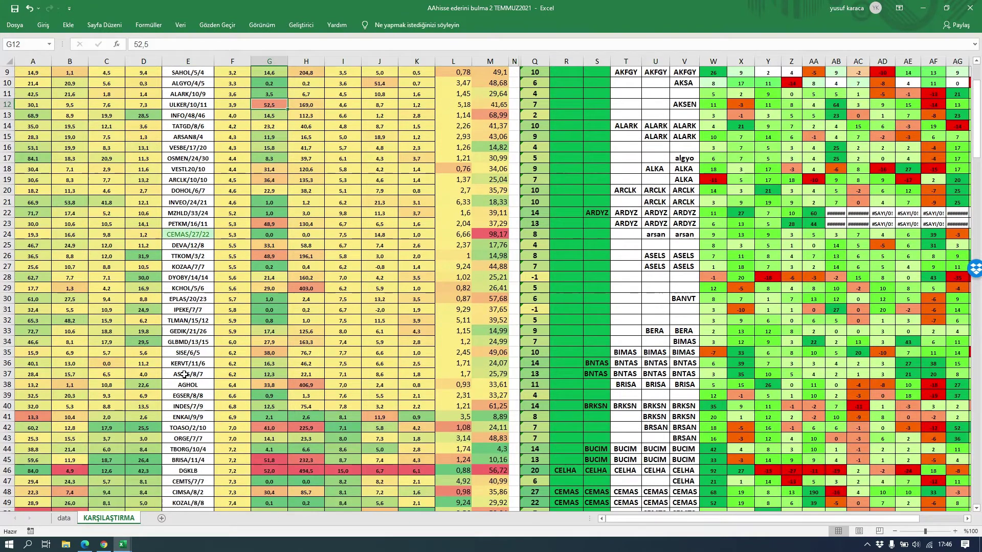
left_click(196, 351)
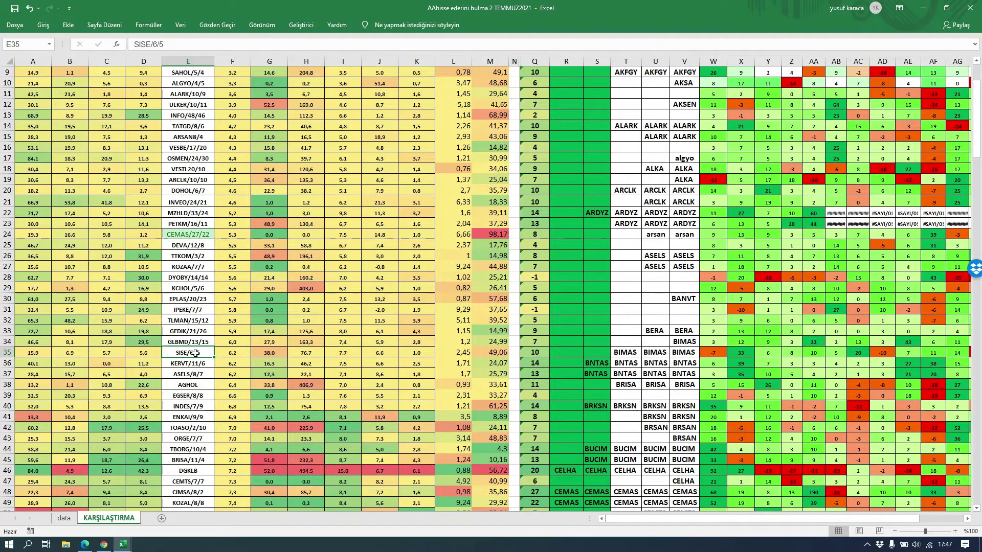
key("ctrl+f")
type("SISE")
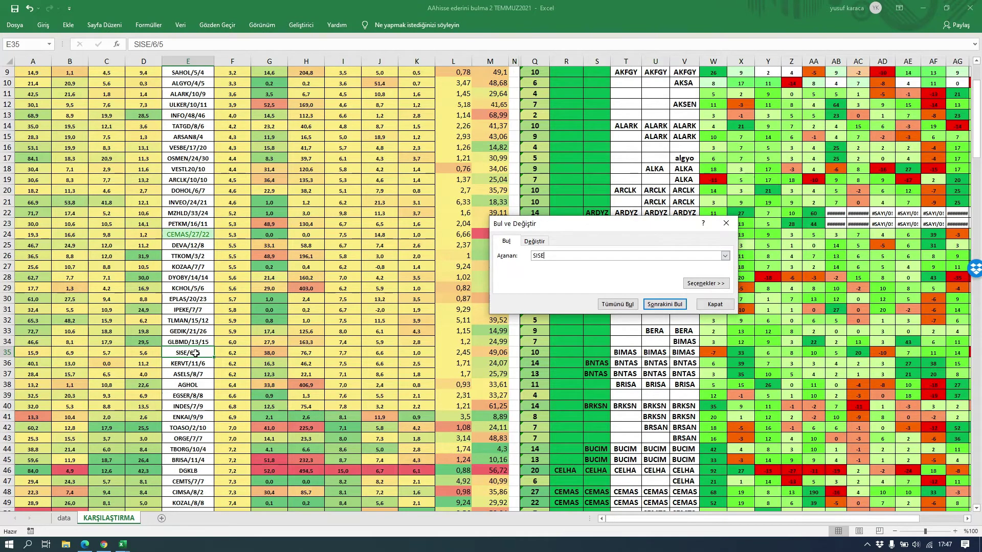
key("Return")
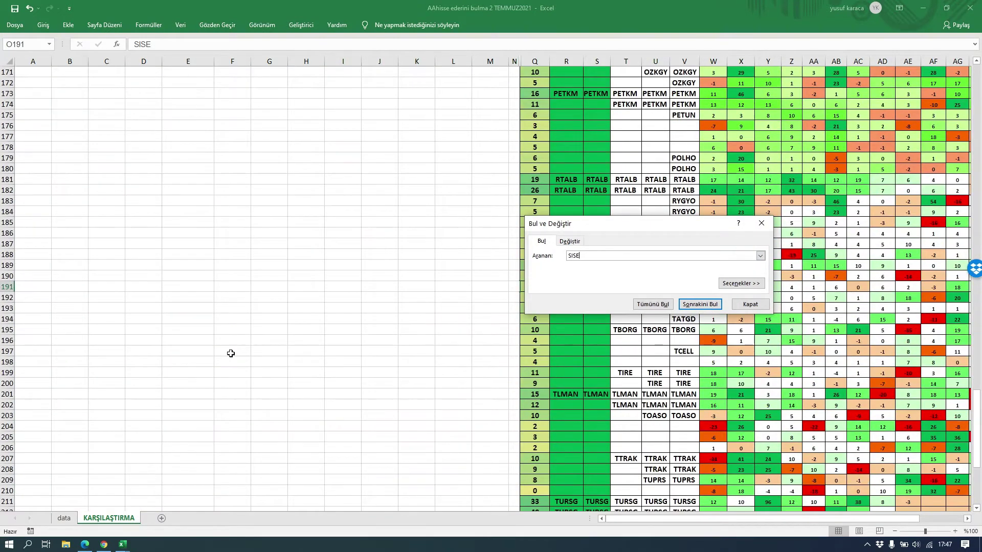
left_click(761, 223)
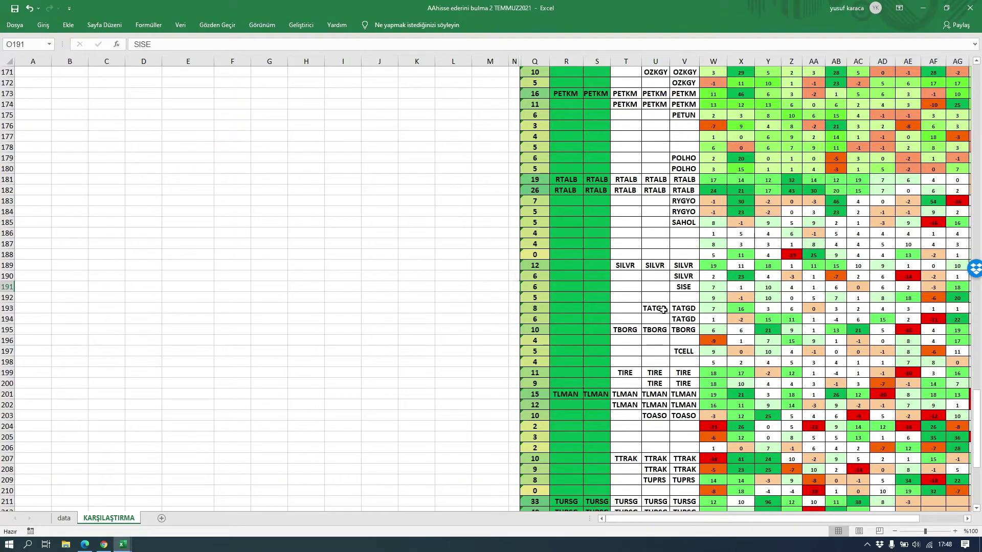
Inspect SISE's entry in V191 and the TATGD values in W193 and X193
left_click(680, 289)
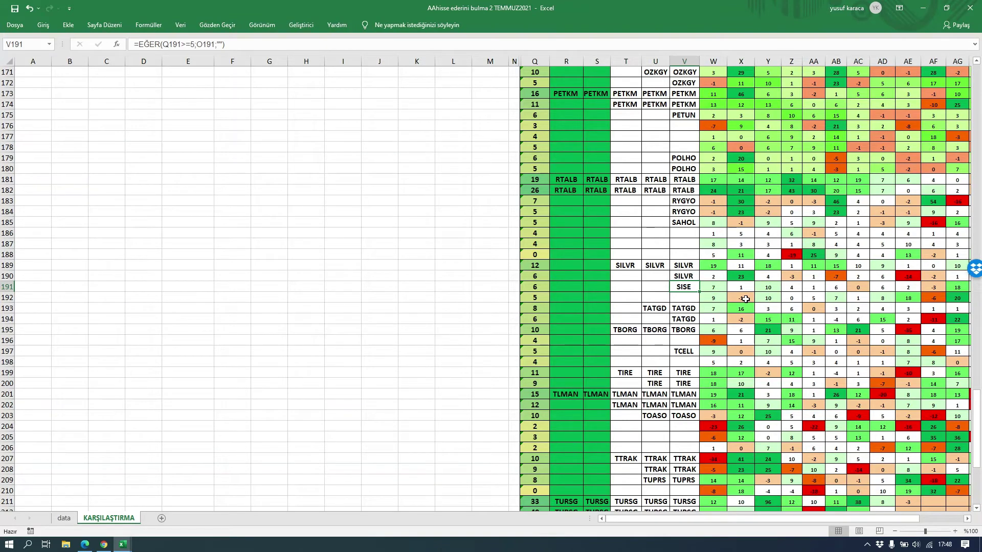
left_click(715, 310)
left_click(740, 307)
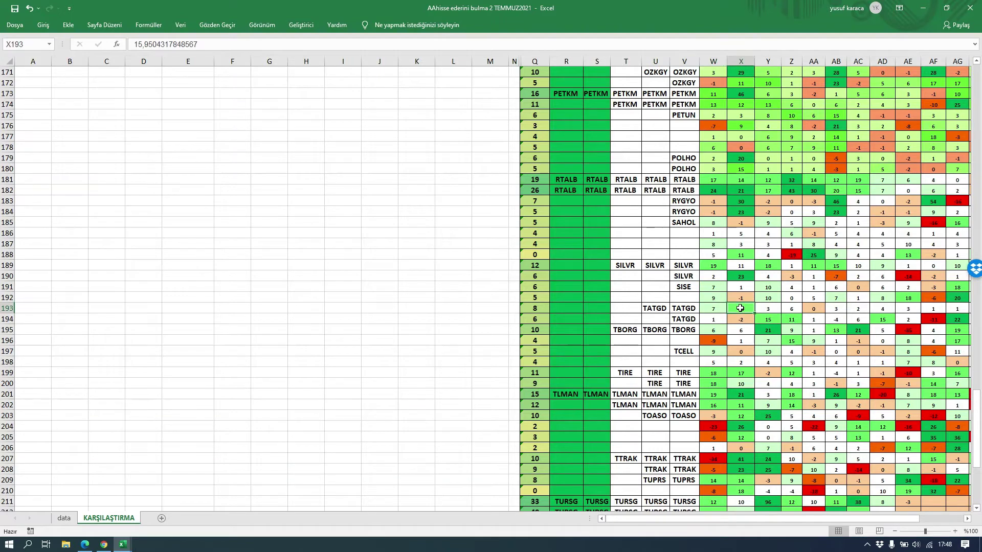
left_click(720, 307)
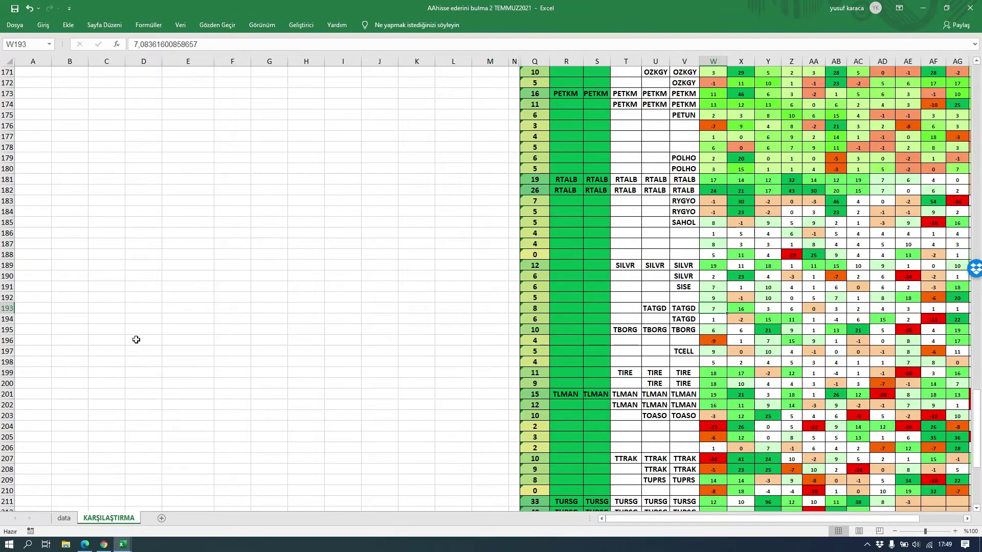
Return to the cheapness ranking and inspect VESBE in row 16 together with its calculated ranking value in column F
scroll(151, 418, "up", 3)
scroll(151, 418, "up", 20)
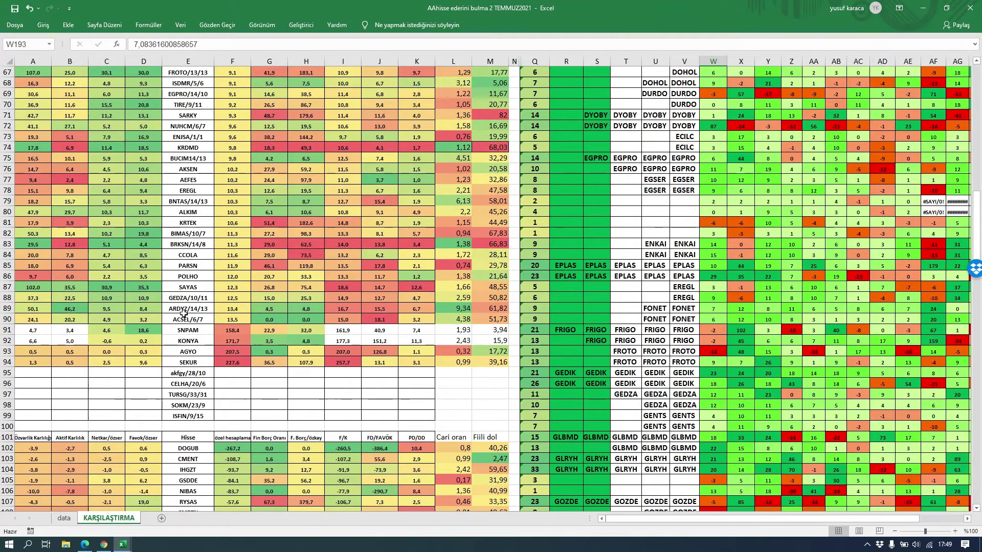
scroll(184, 313, "up", 5)
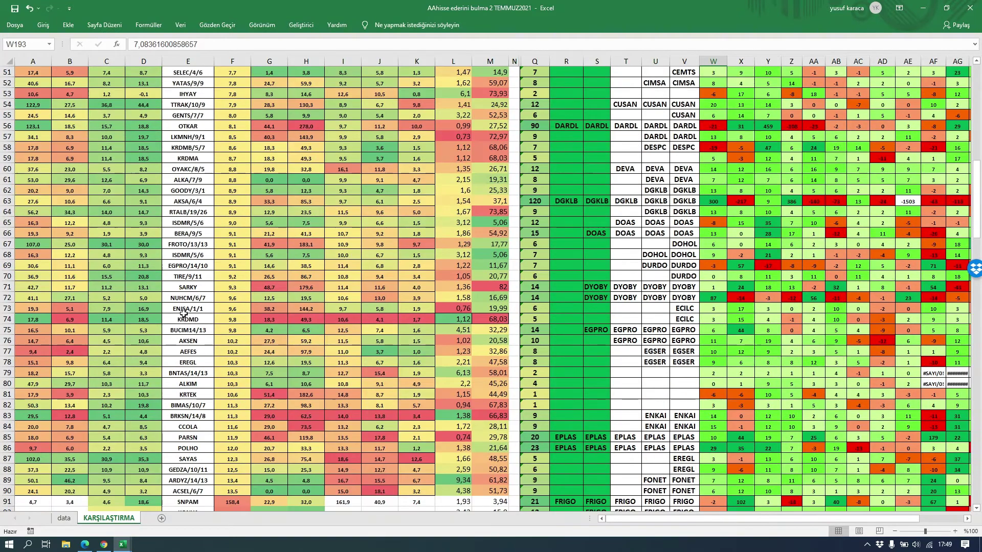
scroll(184, 313, "up", 3)
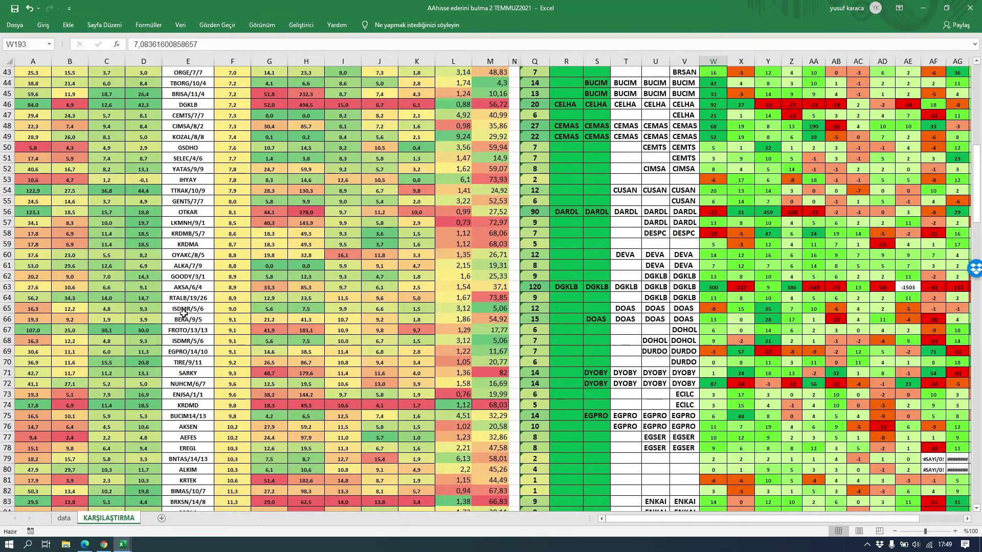
scroll(183, 313, "up", 13)
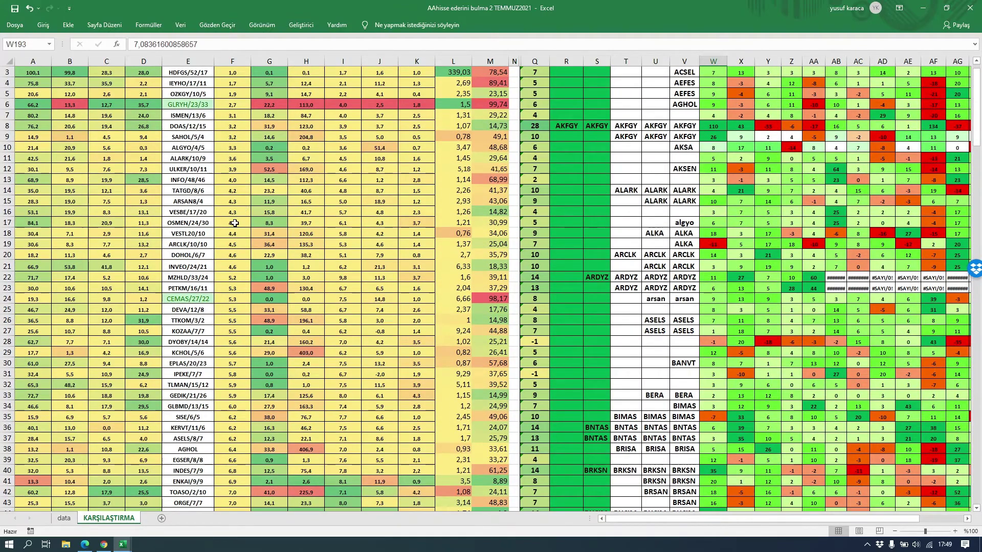
left_click(196, 213)
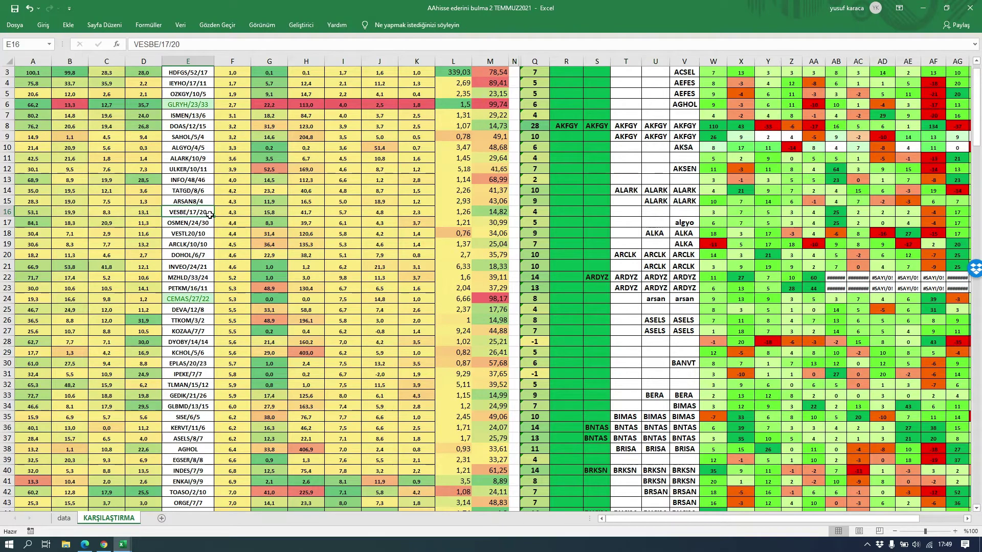
left_click(240, 214)
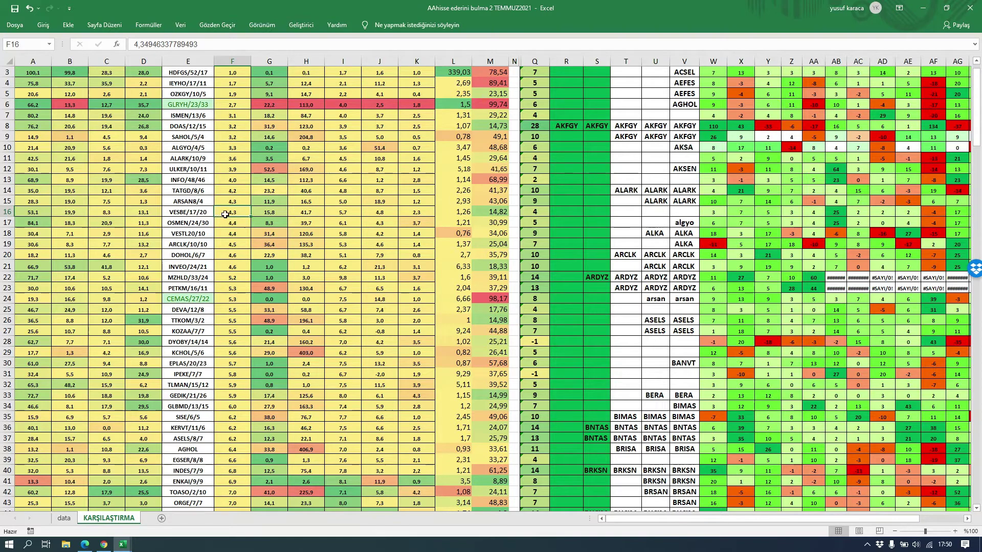
left_click(189, 212)
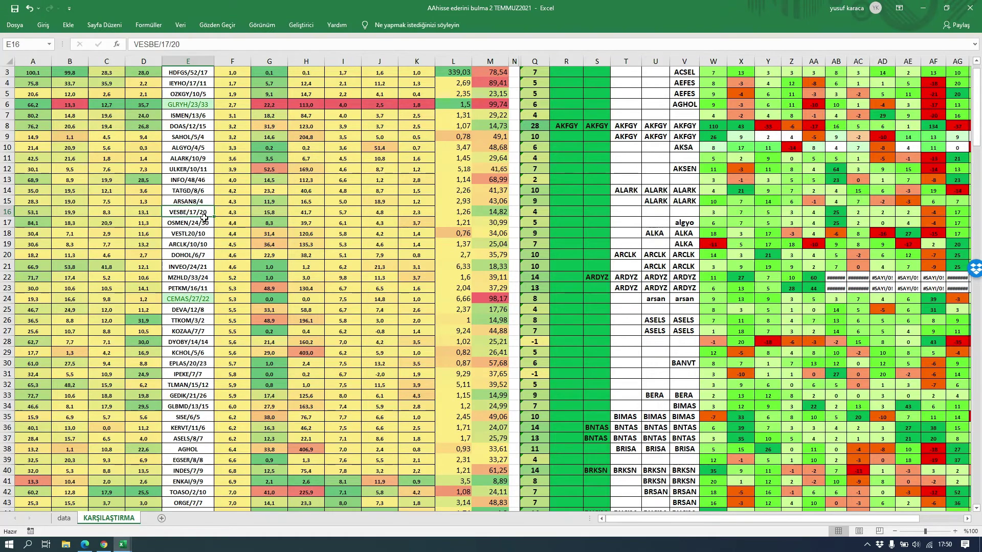
Look through the ranking from its first rows down to BIMAS and inspect its calculated value in F82
scroll(227, 218, "up", 1)
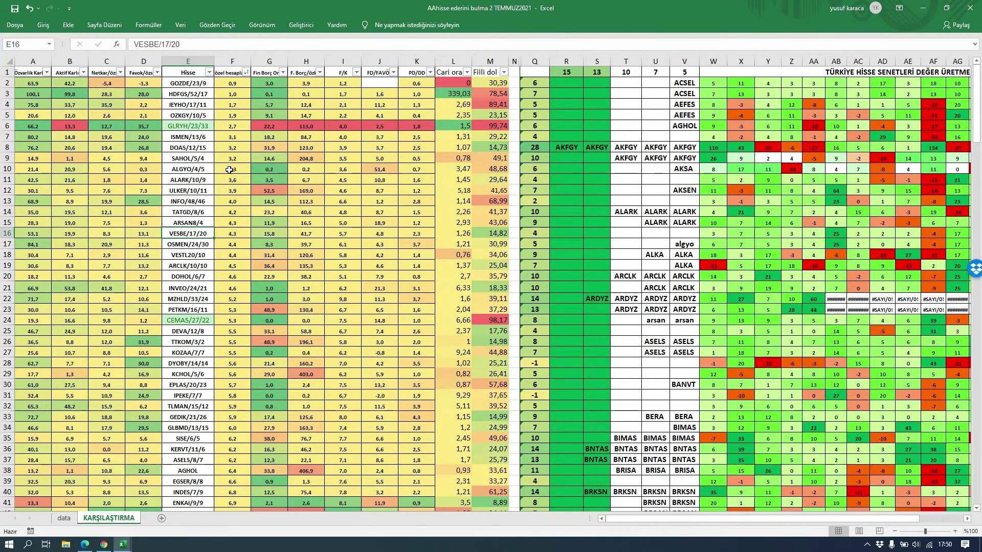
scroll(233, 203, "down", 13)
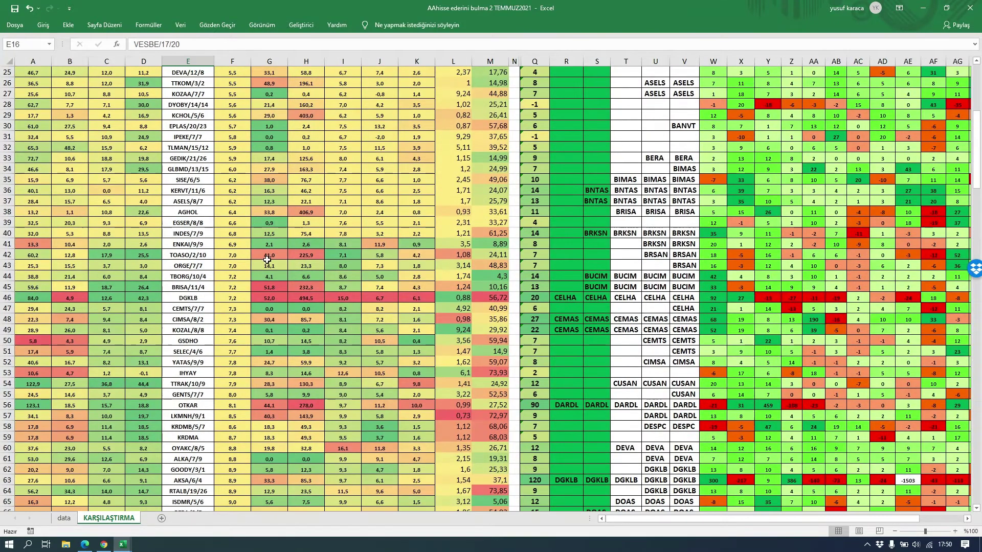
scroll(266, 262, "down", 5)
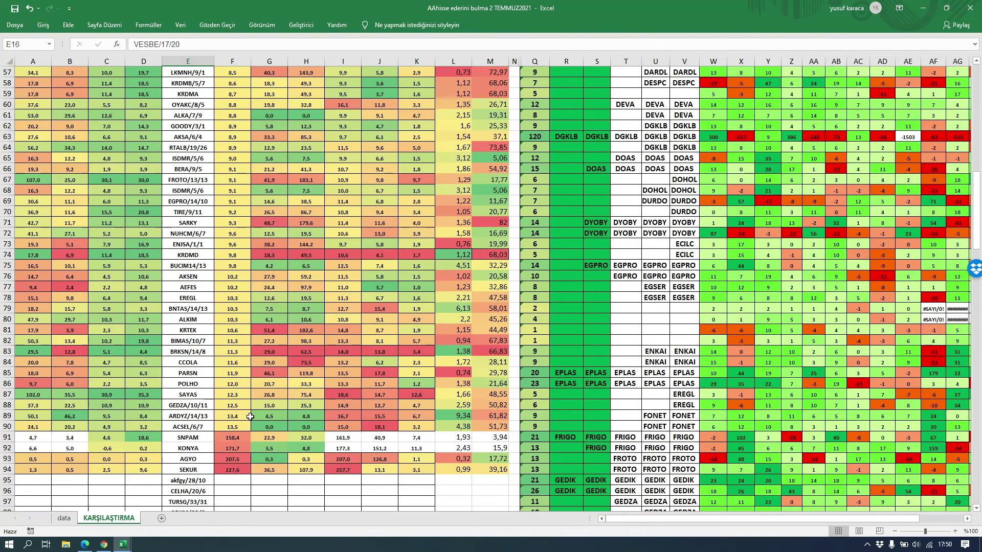
left_click(235, 340)
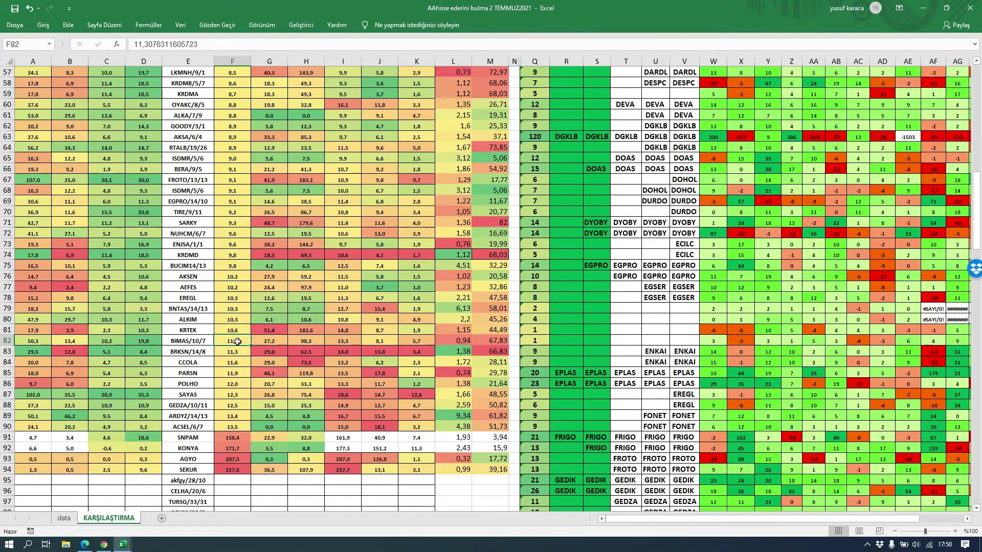
Go back to CEMAS in row 24 and inspect its calculated ranking value in column F
scroll(236, 341, "up", 11)
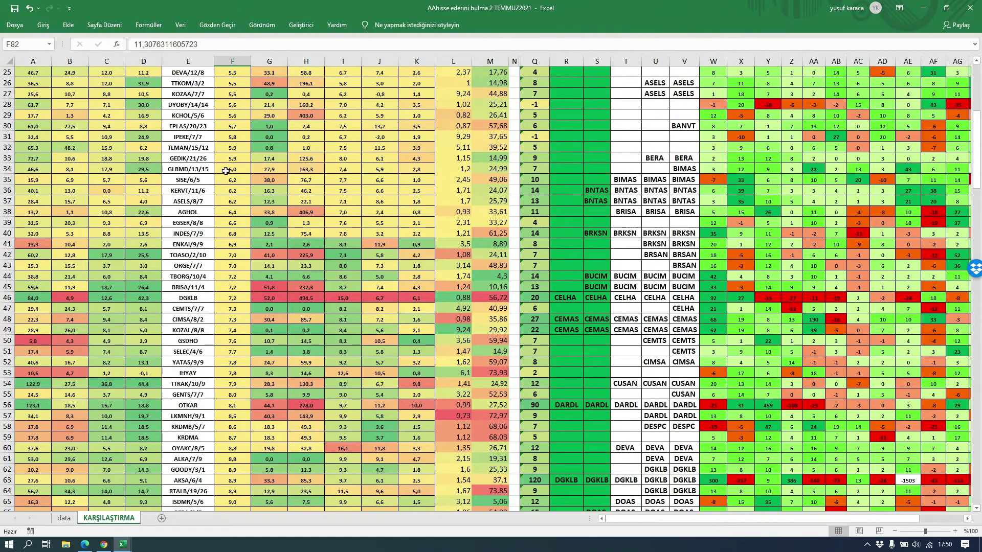
scroll(226, 170, "up", 3)
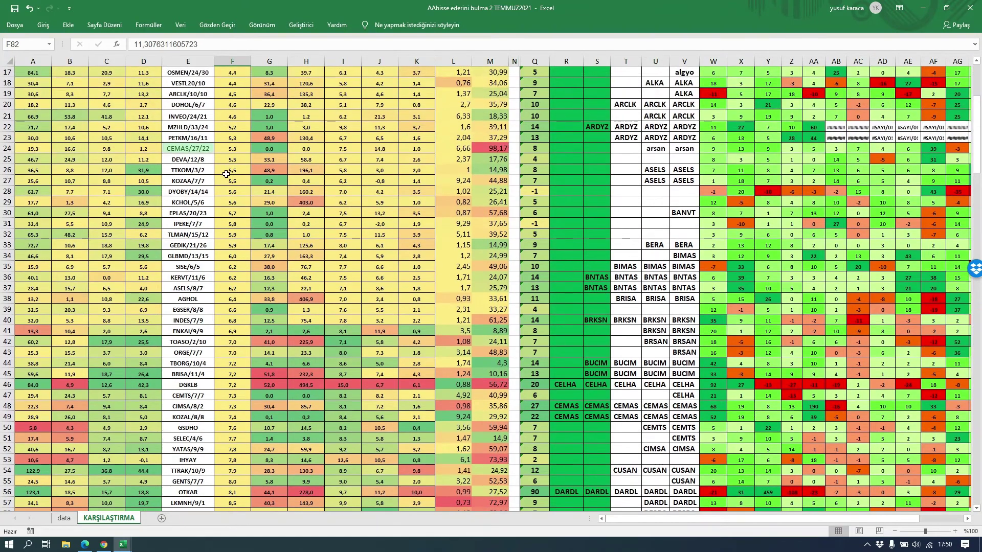
left_click(240, 149)
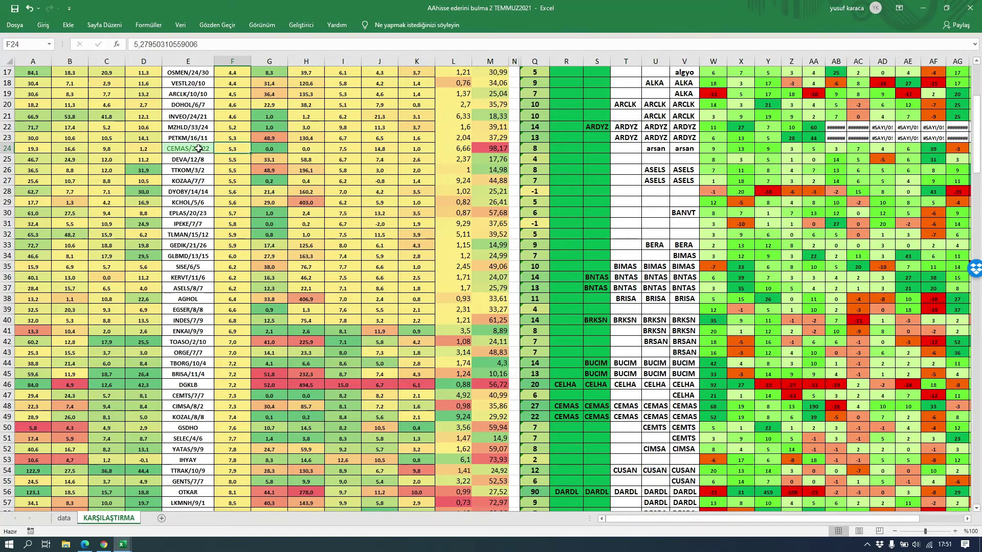
Look through the calculated ranking to the end of the list and on to the second table starting at row 101
scroll(237, 158, "up", 3)
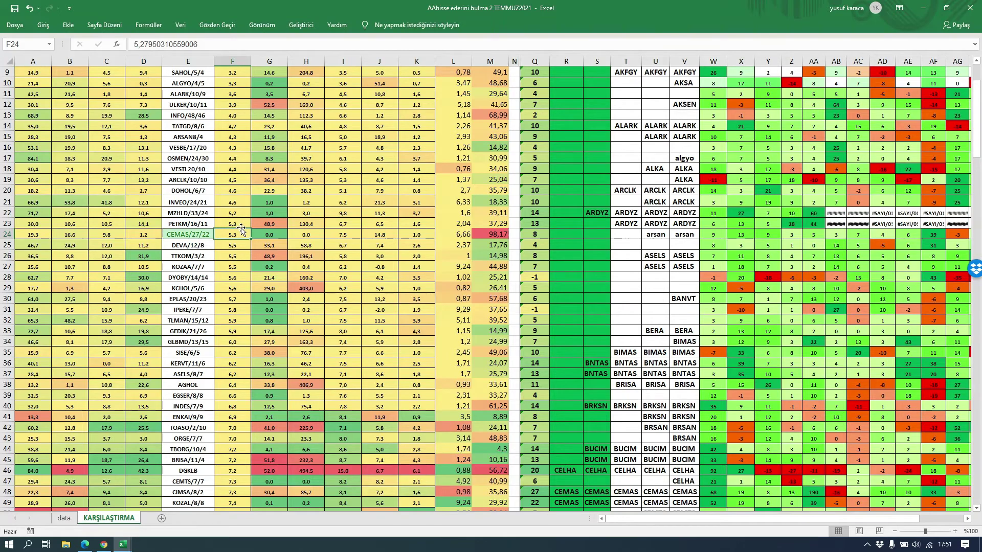
scroll(231, 266, "down", 8)
scroll(231, 270, "down", 11)
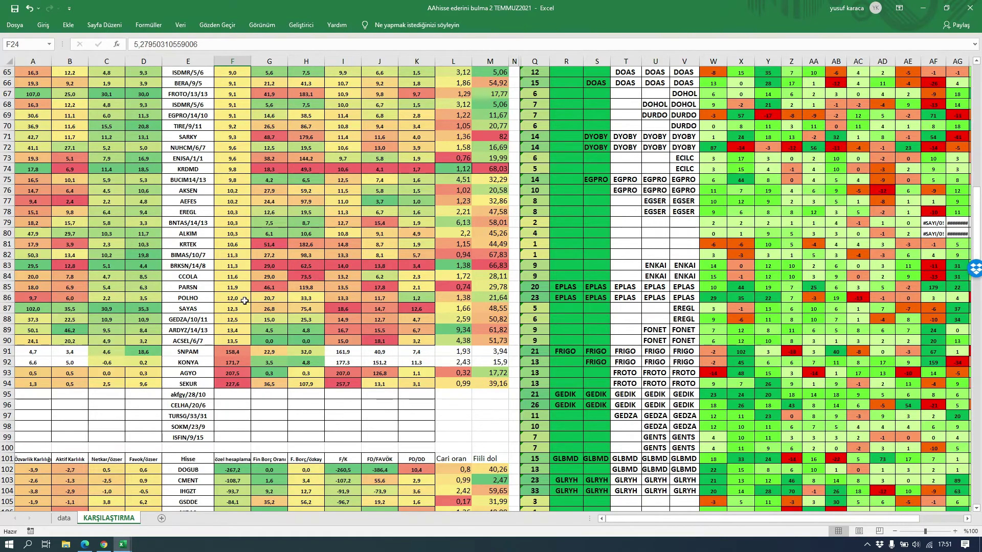
scroll(230, 361, "down", 5)
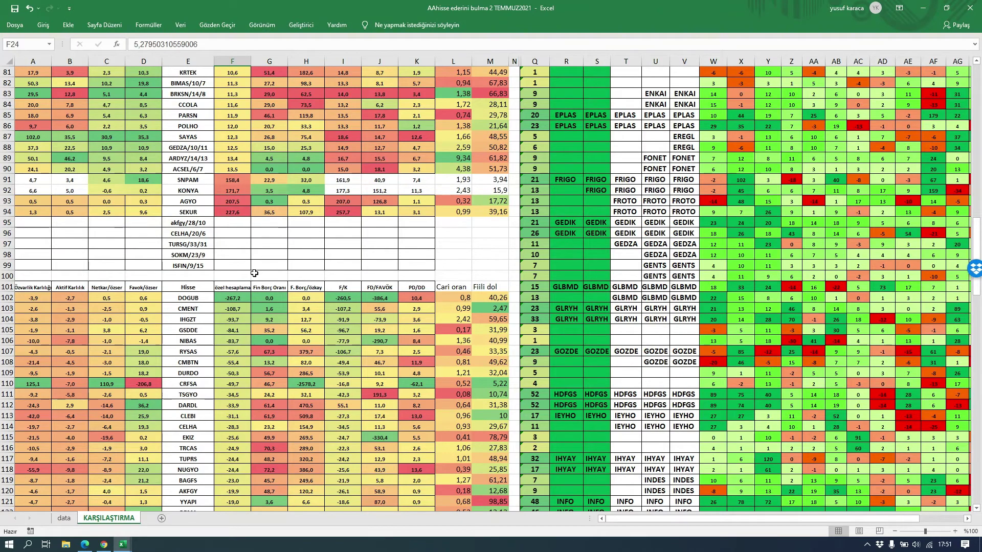
Look through the second table in rows 101 to 130, and highlight the separately listed stocks in E95:E99
scroll(253, 307, "down", 3)
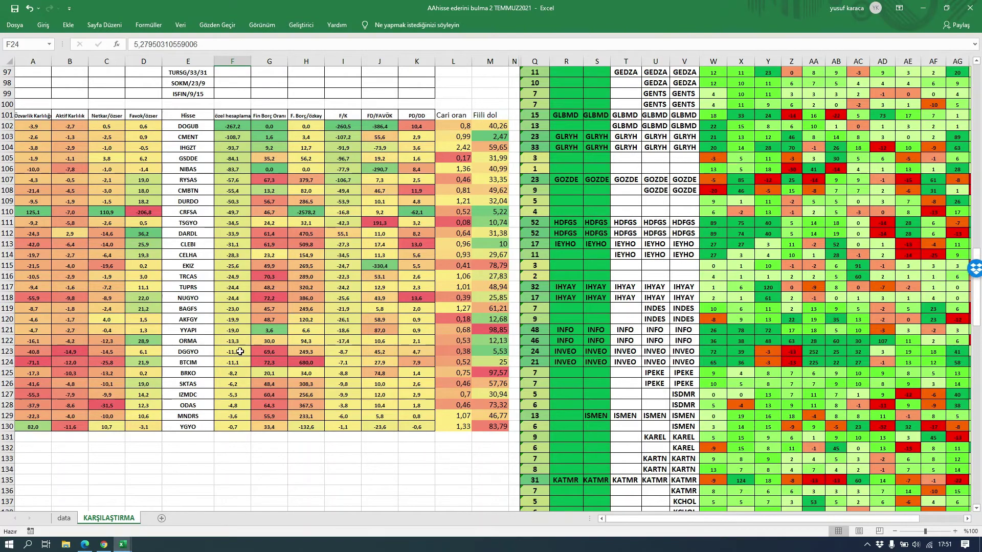
scroll(240, 352, "up", 3)
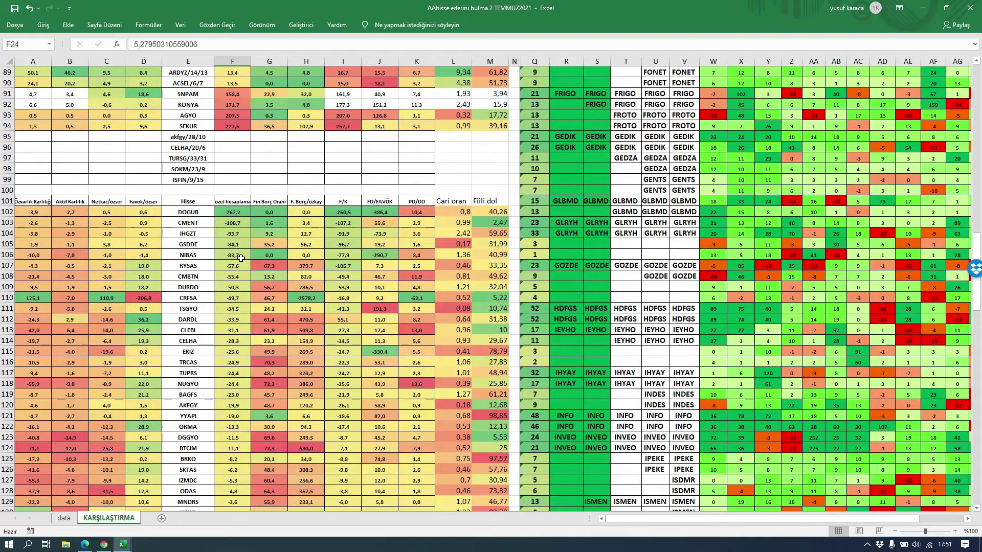
scroll(211, 319, "down", 3)
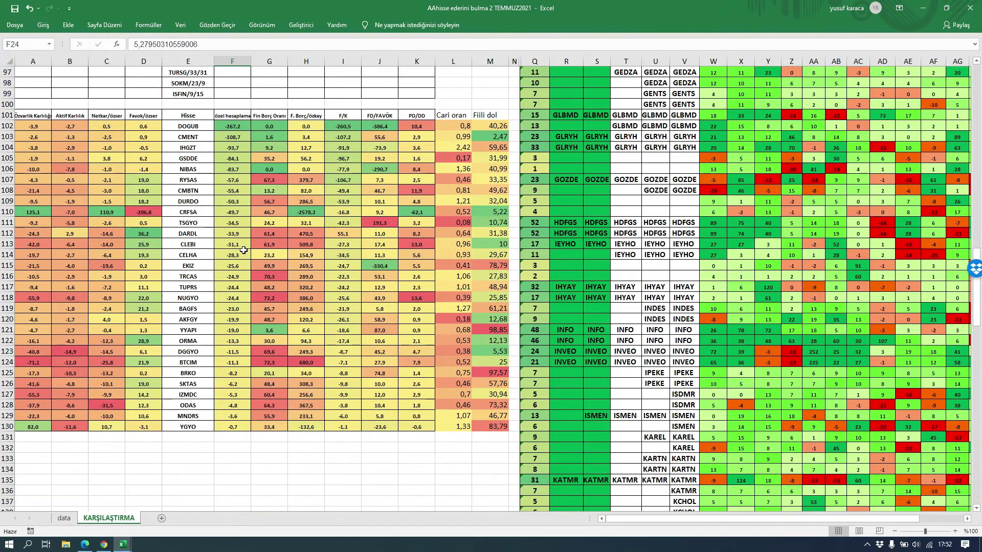
scroll(243, 250, "up", 3)
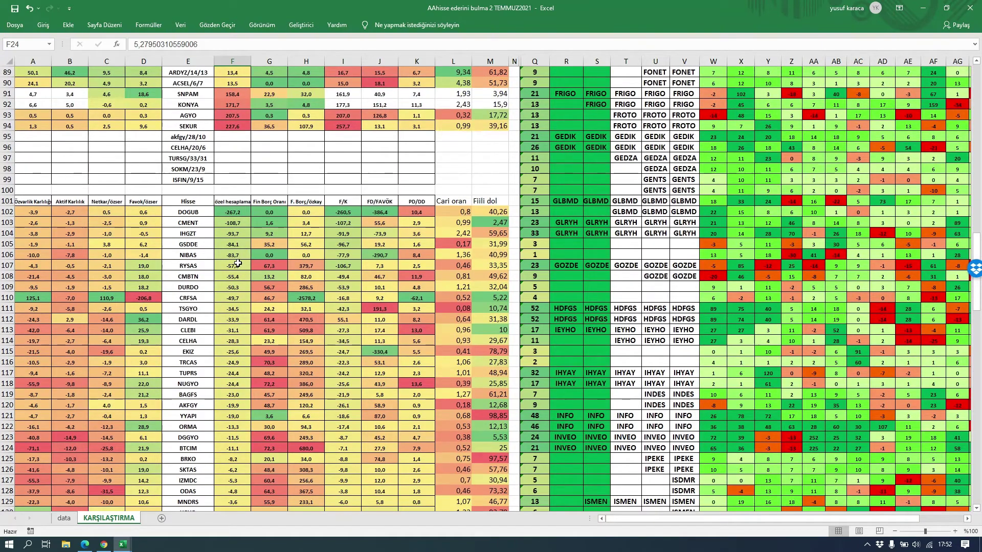
scroll(238, 270, "up", 3)
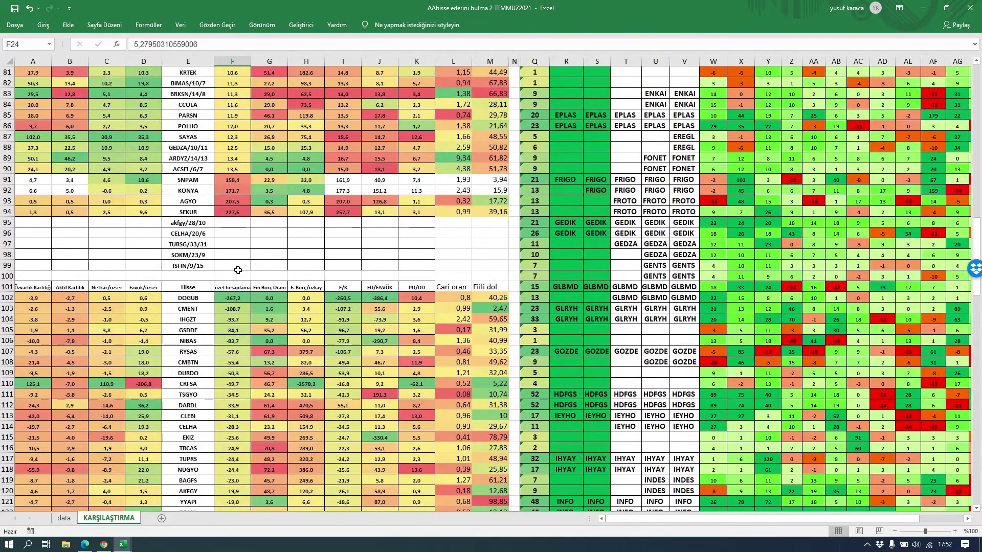
mouse_move(181, 267)
left_mouse_down()
mouse_move(175, 223)
mouse_move(179, 266)
left_mouse_up()
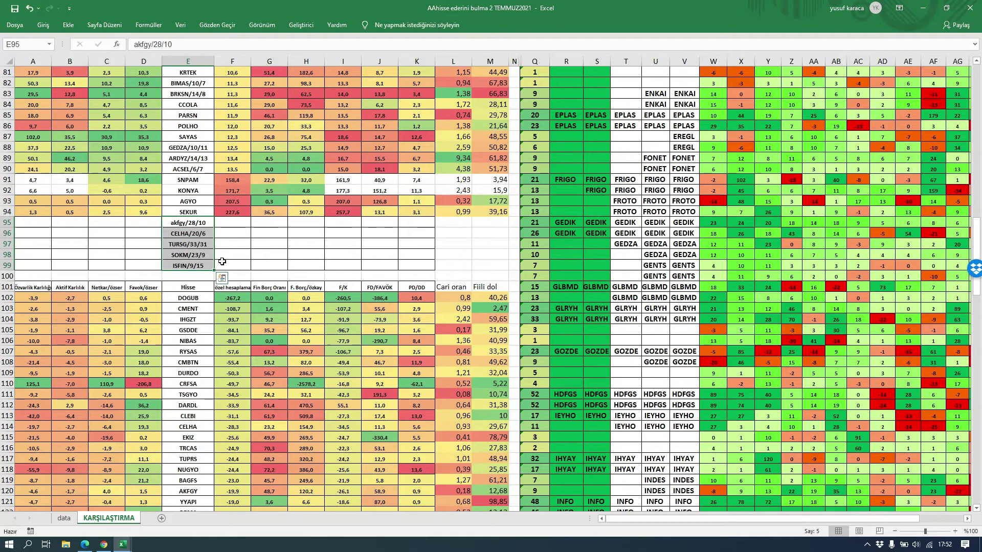
Go back up the ranking to CEMAS in row 24 and select its calculated value in F24
scroll(304, 289, "up", 5)
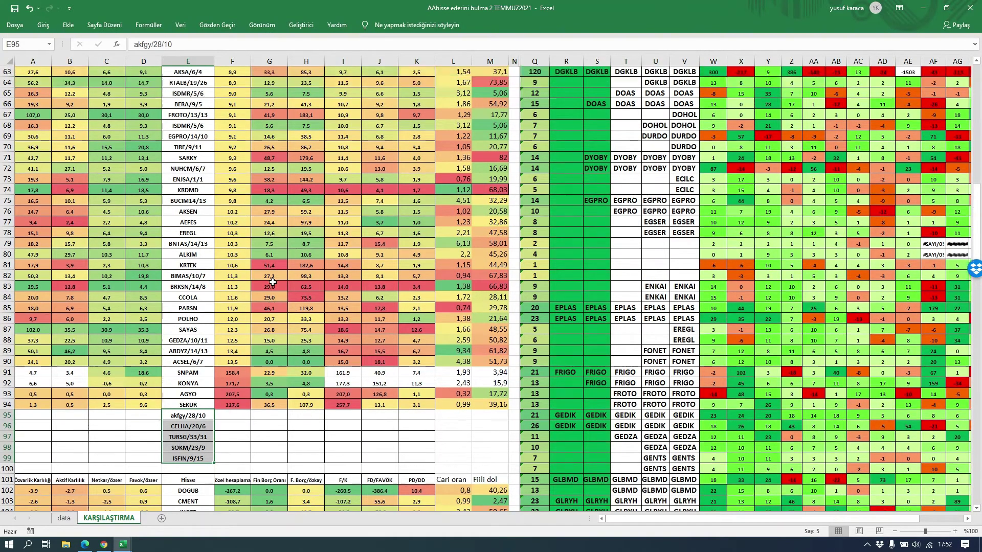
scroll(271, 281, "up", 13)
scroll(222, 242, "up", 4)
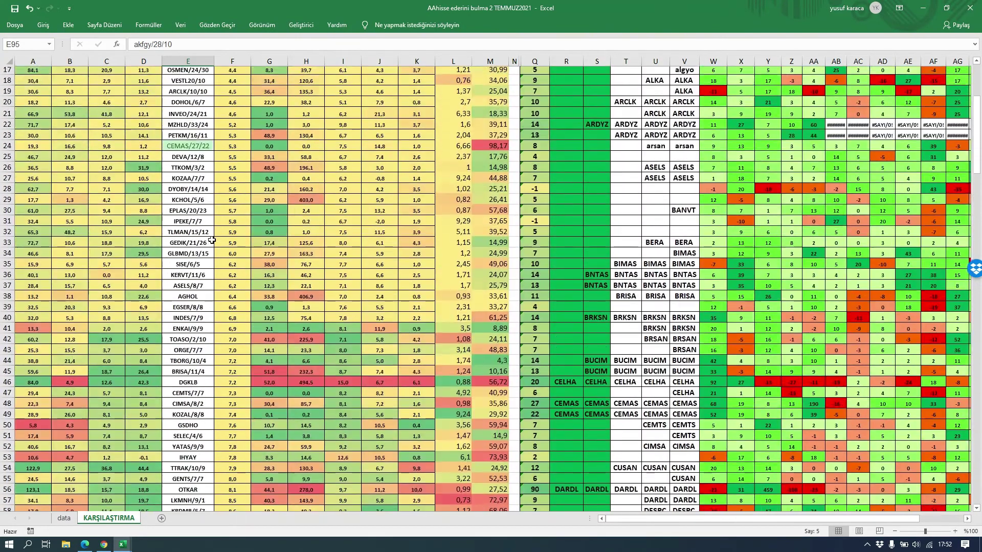
scroll(211, 240, "down", 2)
scroll(212, 239, "up", 3)
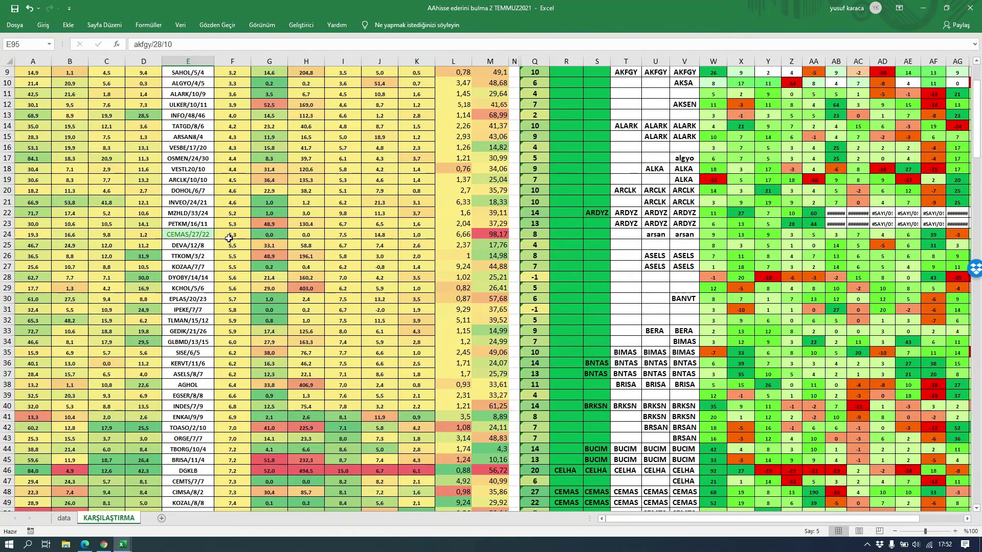
left_click(231, 236)
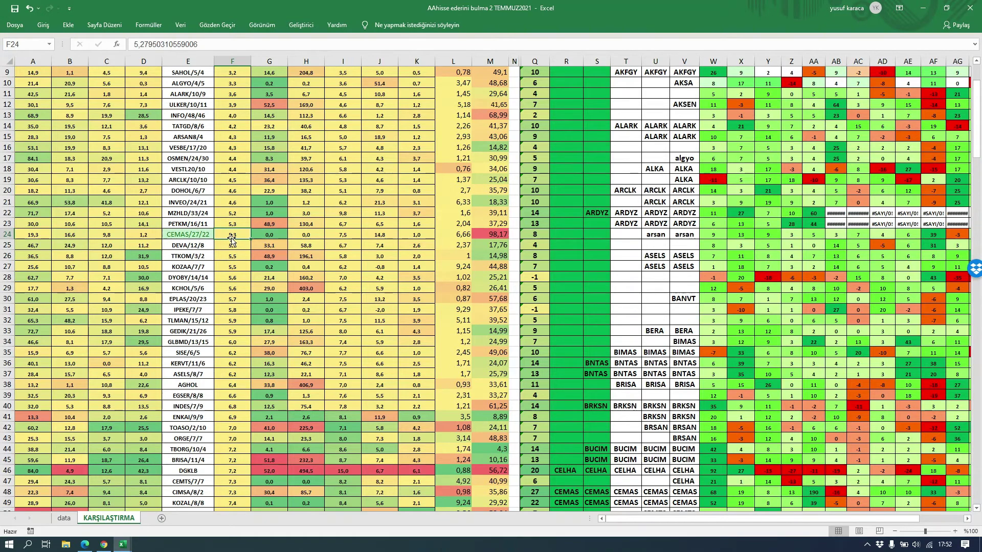
Inspect OZKGY in row 5 near the start of the ranking together with its calculated value in F5
scroll(233, 232, "up", 3)
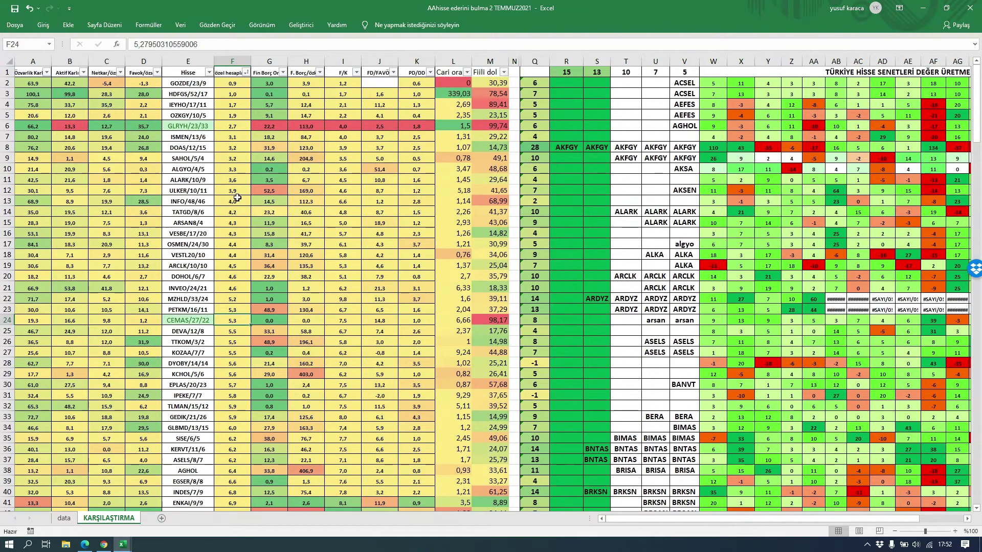
left_click(232, 116)
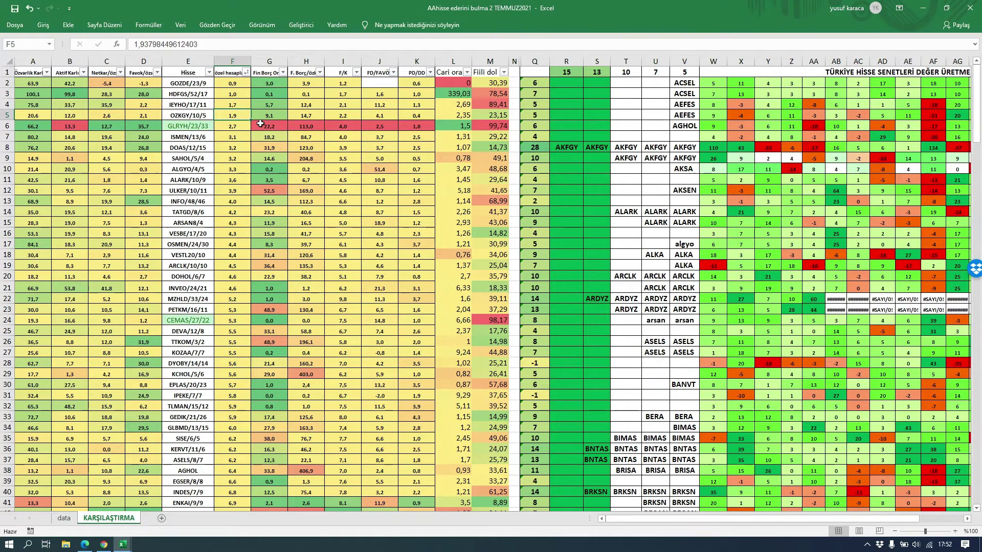
left_click(204, 117)
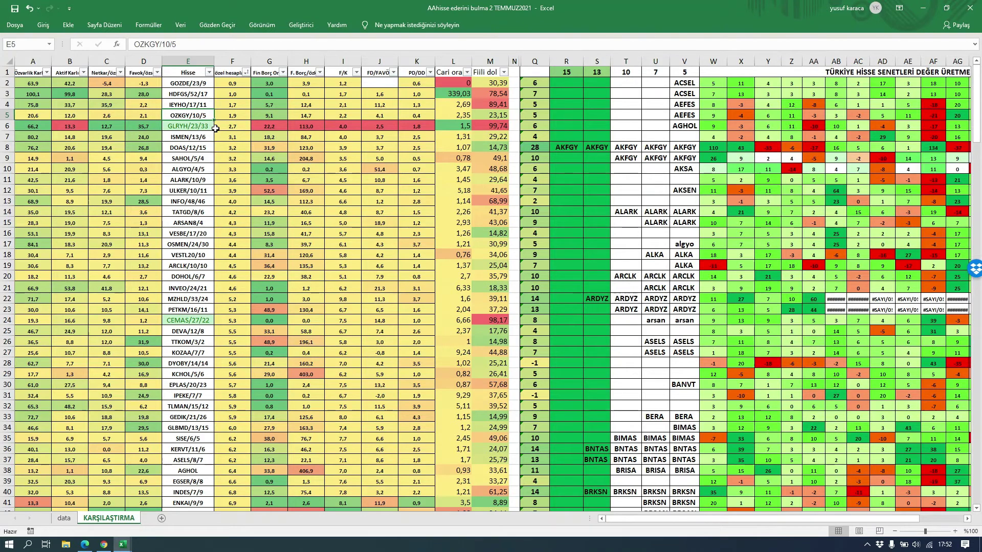
left_click(229, 115)
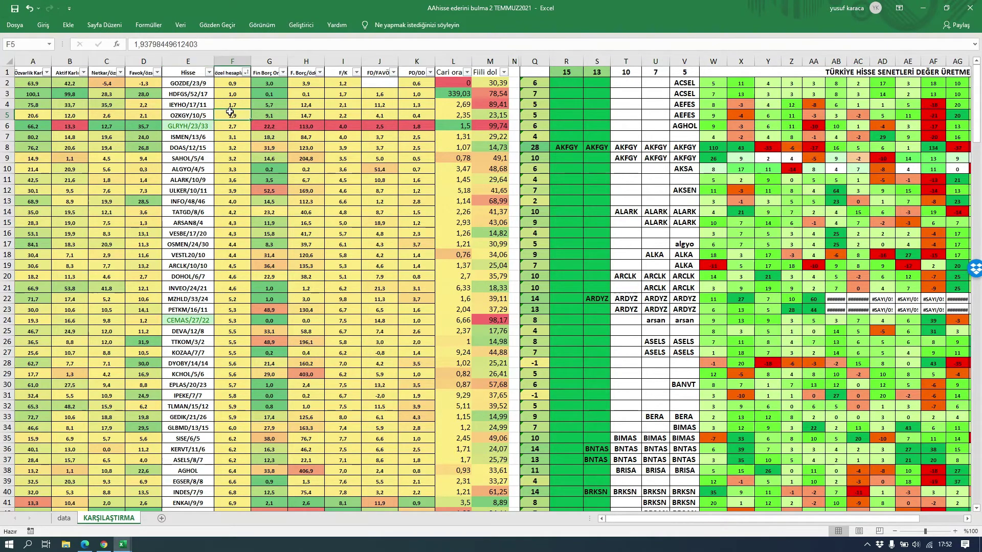
left_click(199, 116)
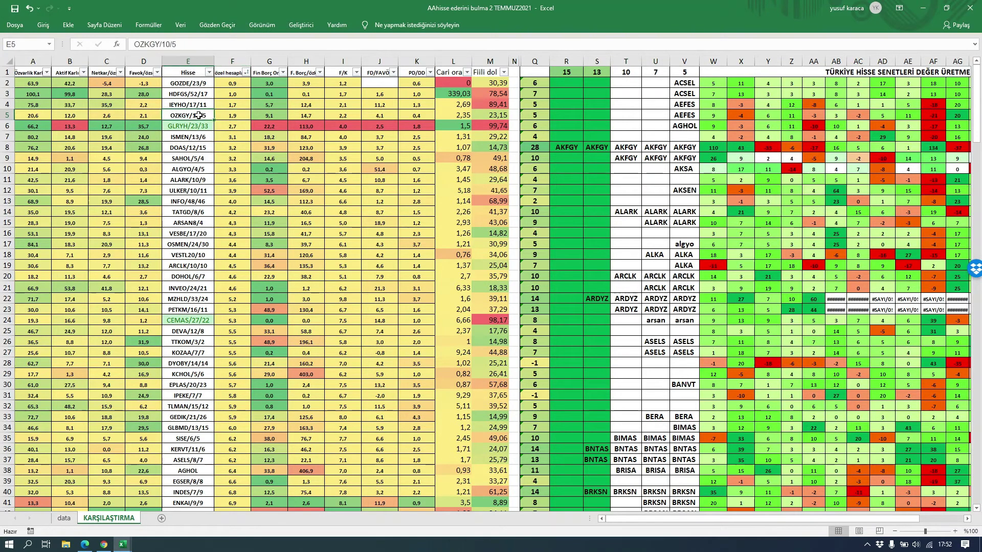
left_click(224, 114)
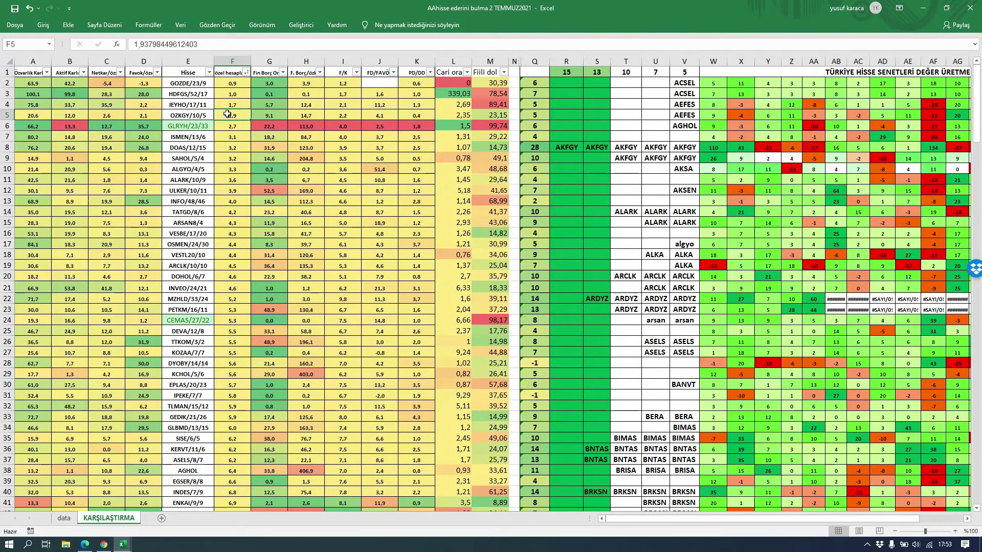
left_click(235, 148)
left_click(229, 118)
Switch to TradingView, load the OZKGY chart and examine its recent price action and indicator signals
left_click(105, 545)
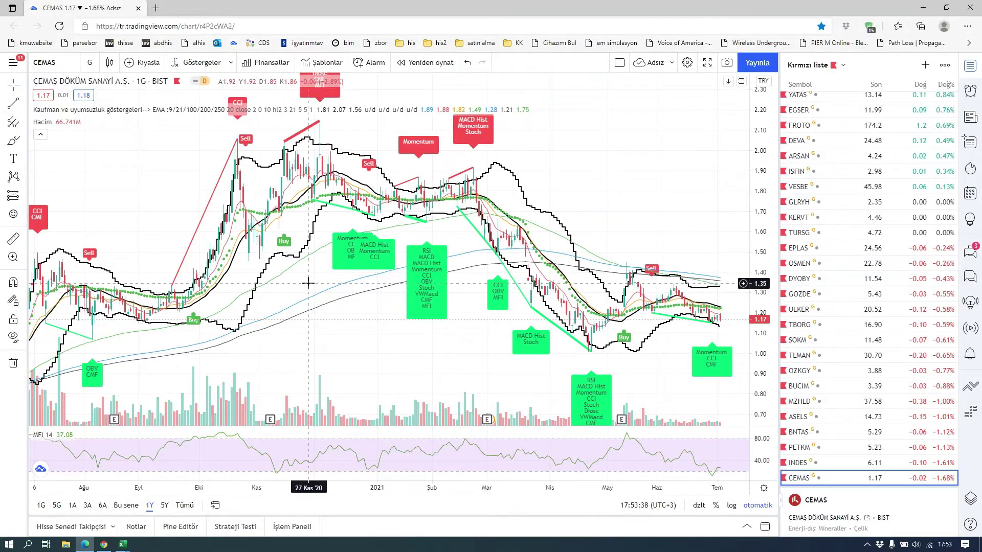
type("OZK")
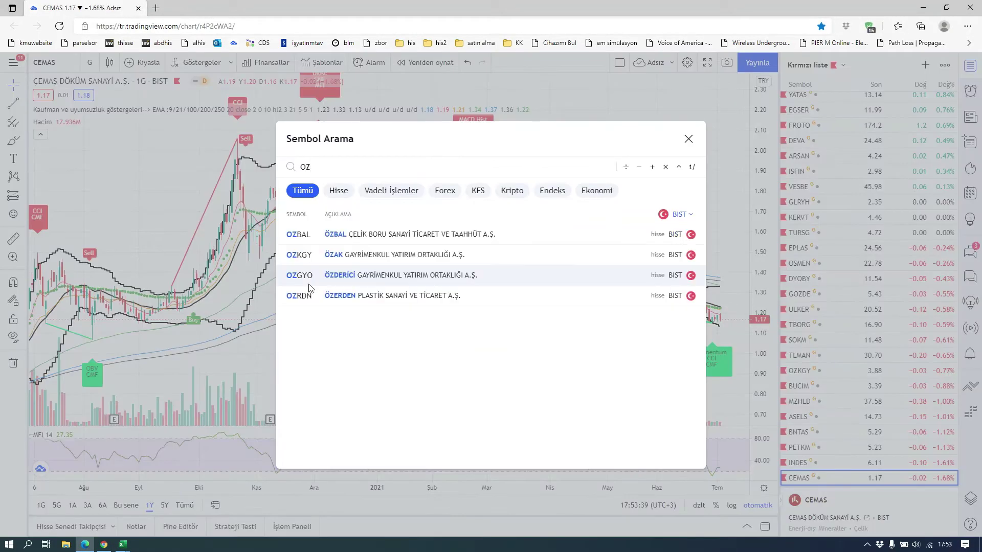
left_click(357, 238)
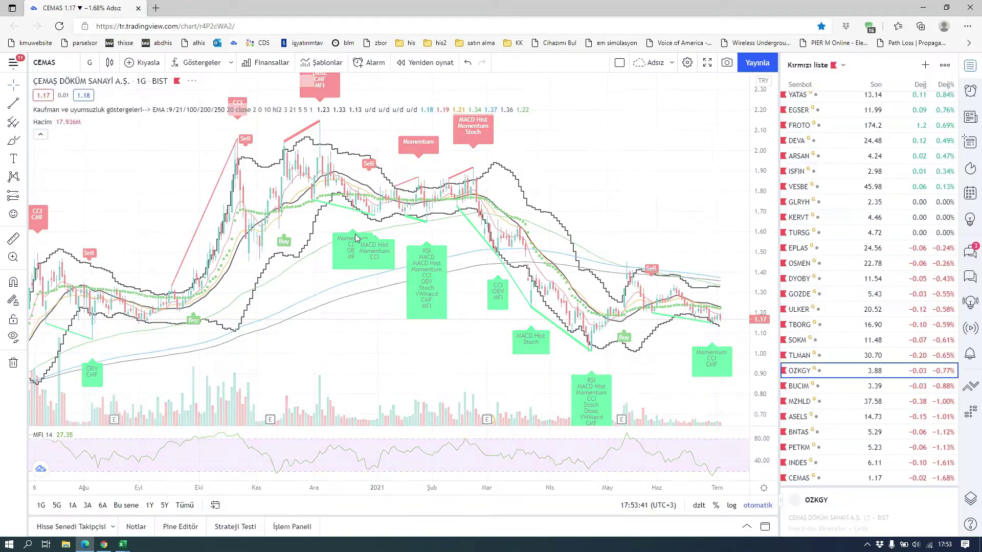
left_click_drag(546, 375, 390, 377)
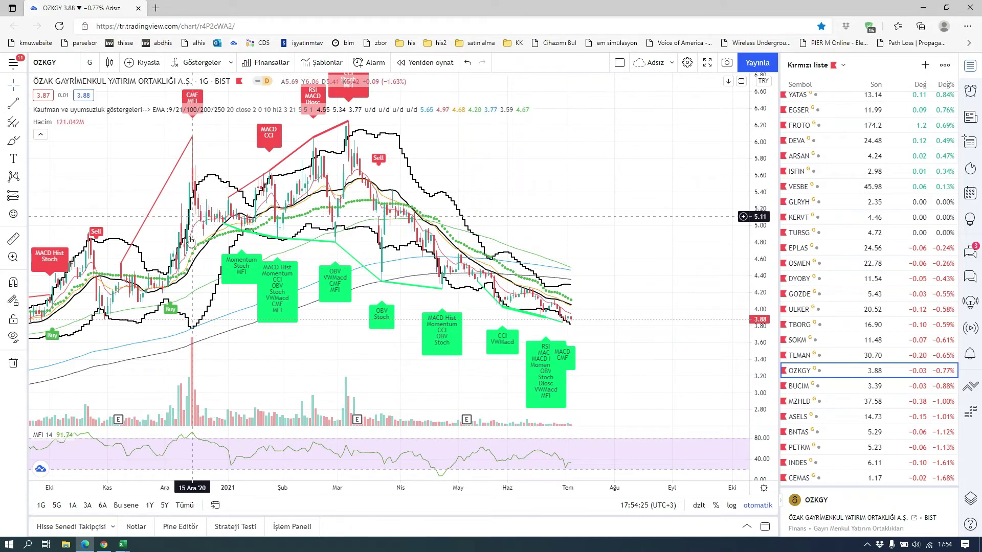
left_click_drag(667, 313, 725, 308)
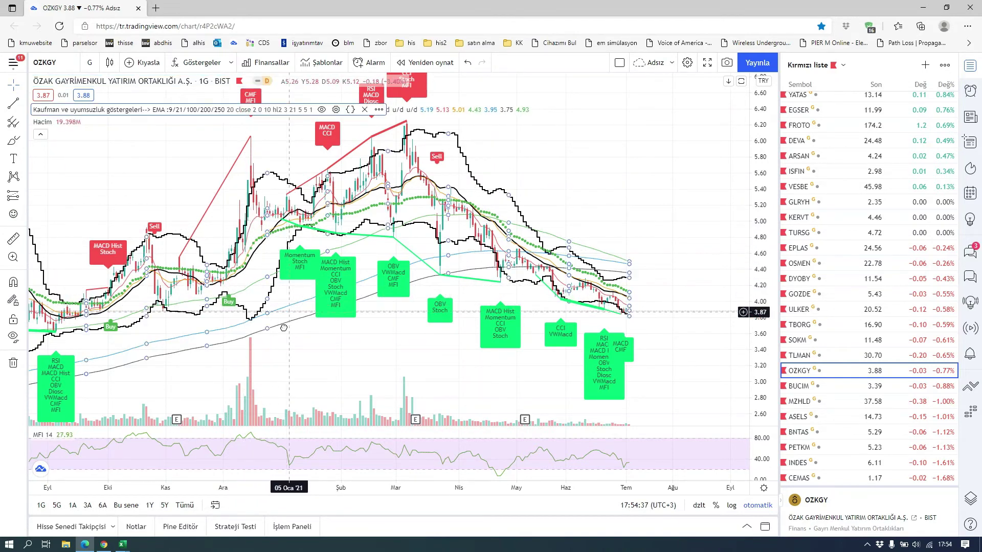
left_click(257, 113)
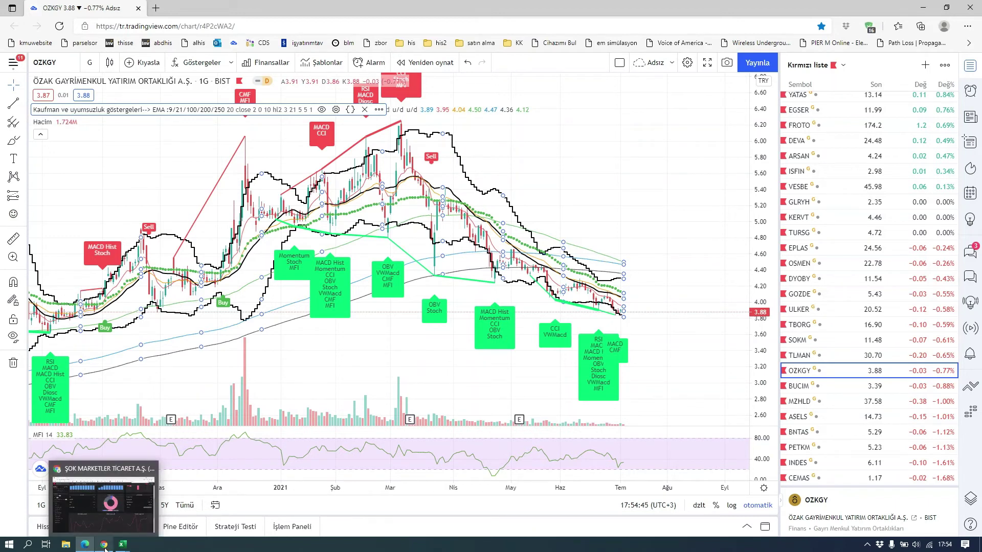
Switch back to the AAhisse ederini bulma workbook in Excel and select GLRYH in E6
mouse_move(124, 545)
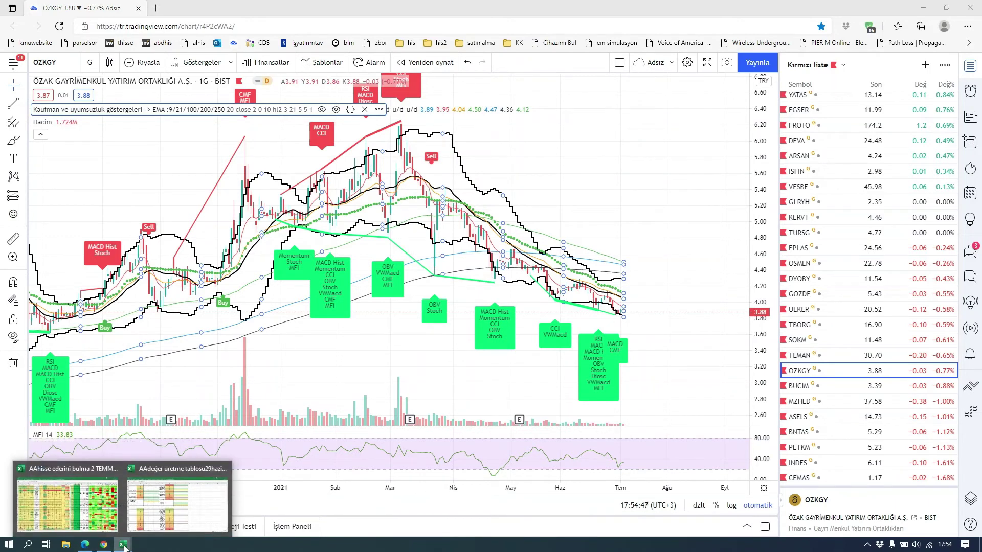
left_click(103, 513)
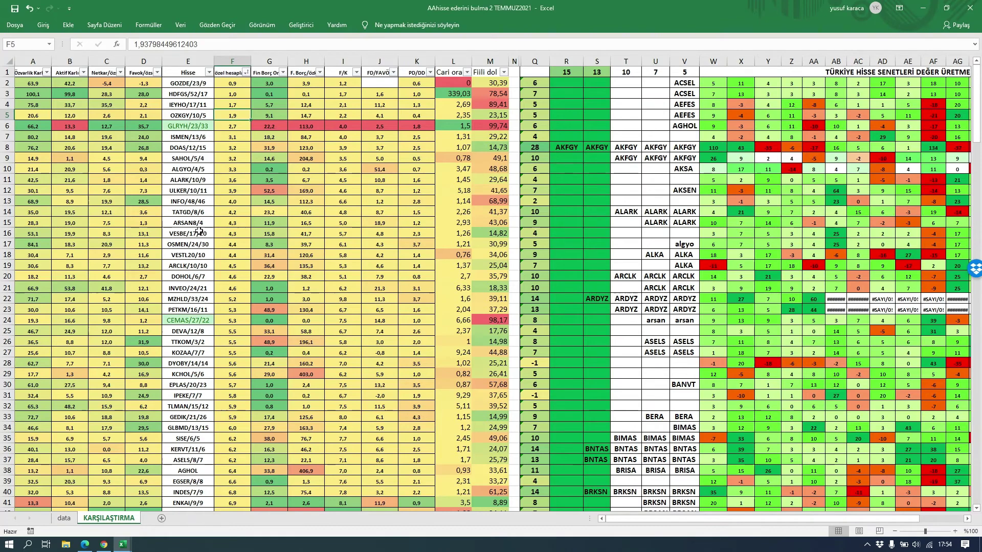
left_click(194, 125)
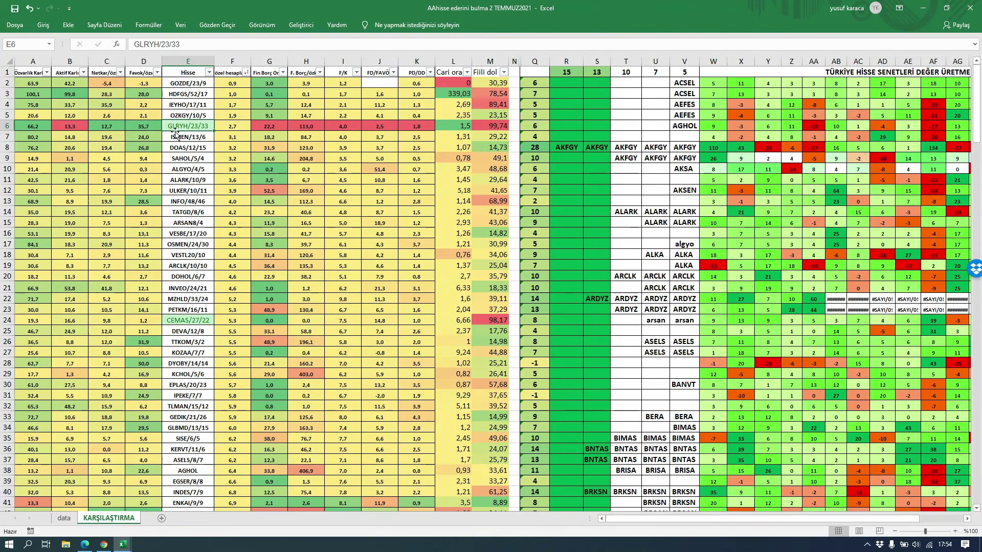
Switch to TradingView and show the GLRYH chart over a one-year range
left_click(105, 545)
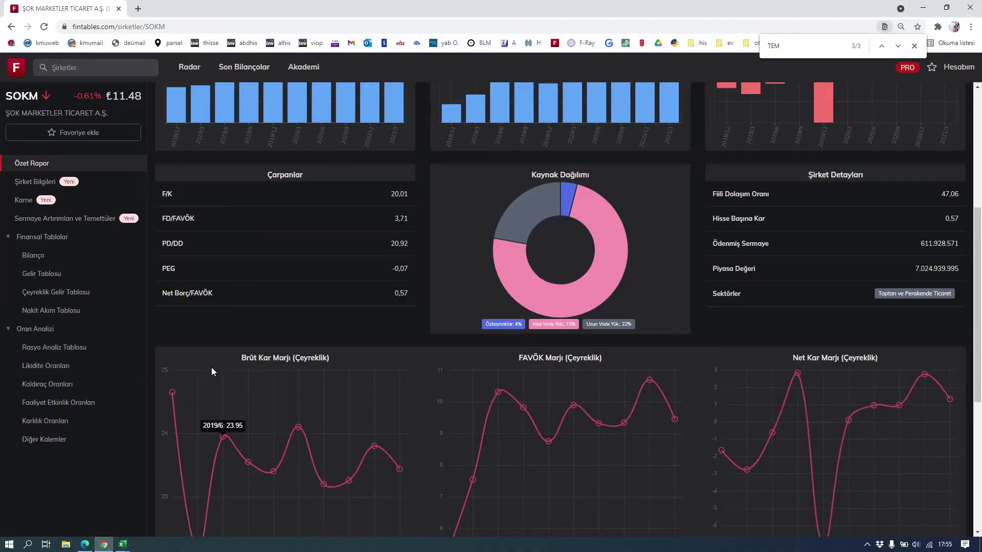
left_click(85, 545)
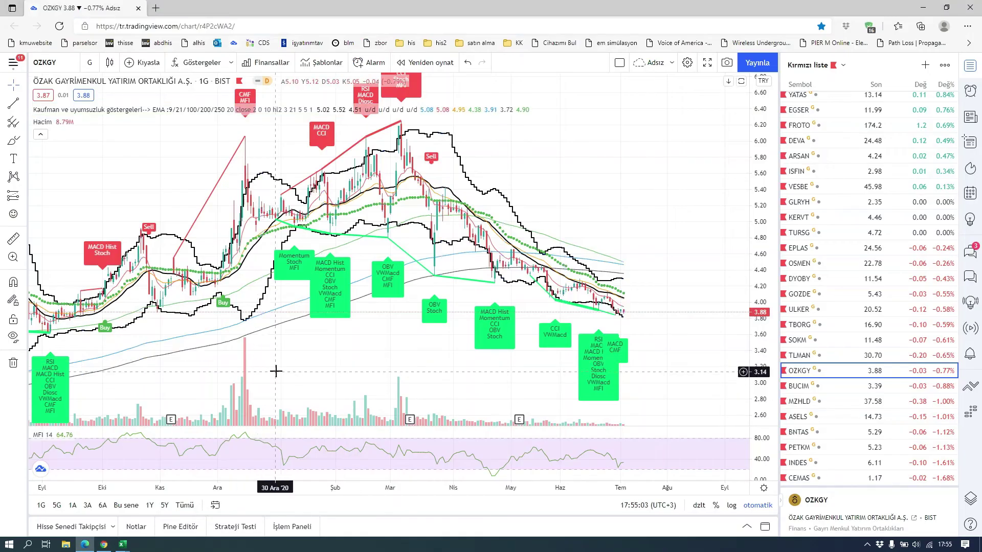
type("GLR")
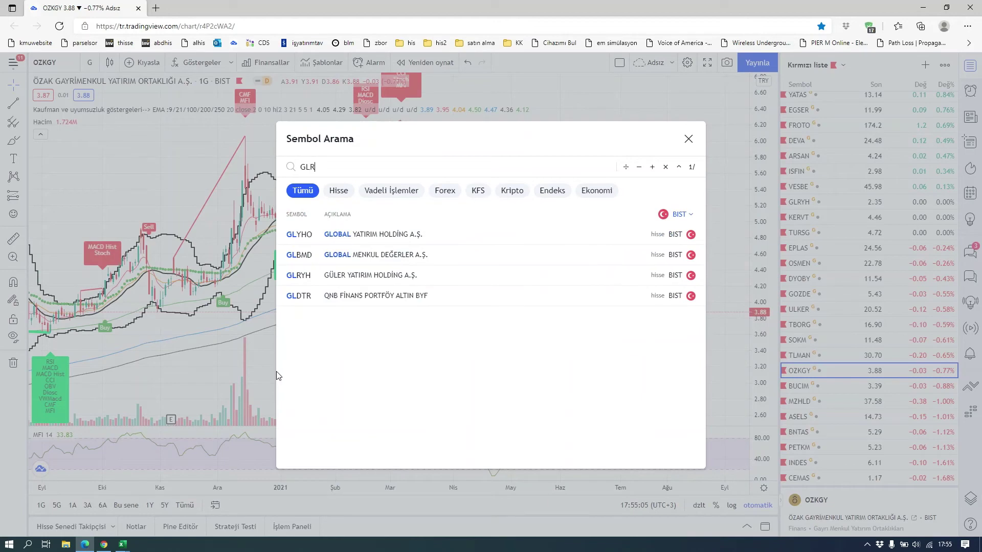
left_click(366, 236)
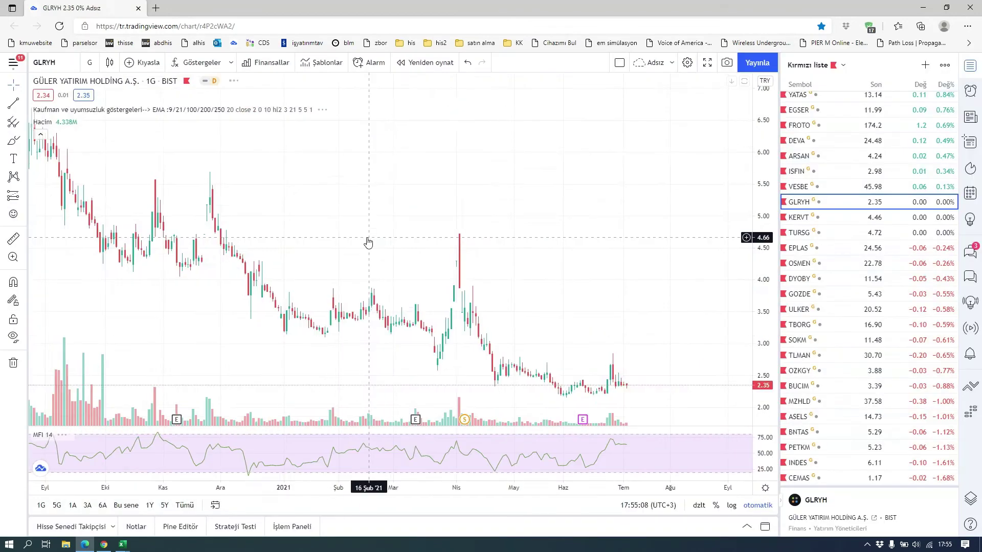
left_click(150, 505)
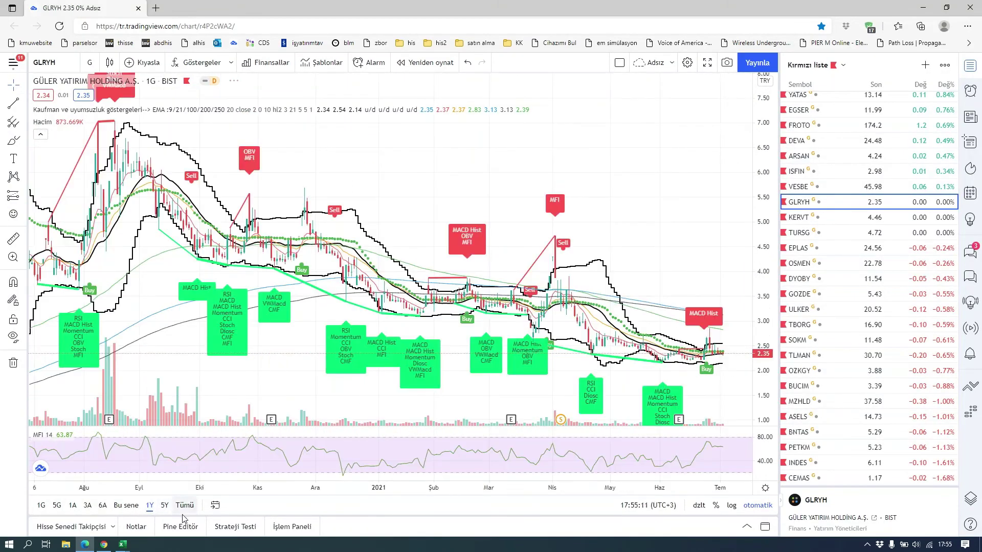
Measure the GLRYH price drop from its August 2020 peak down to the current price level, and clear the measurement
left_click(12, 237)
left_click(112, 199)
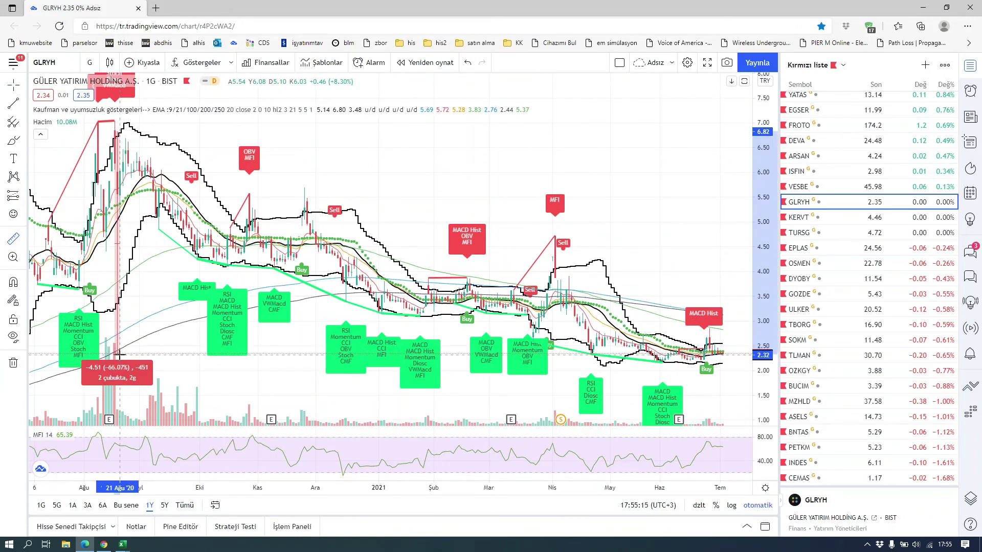
key("Escape")
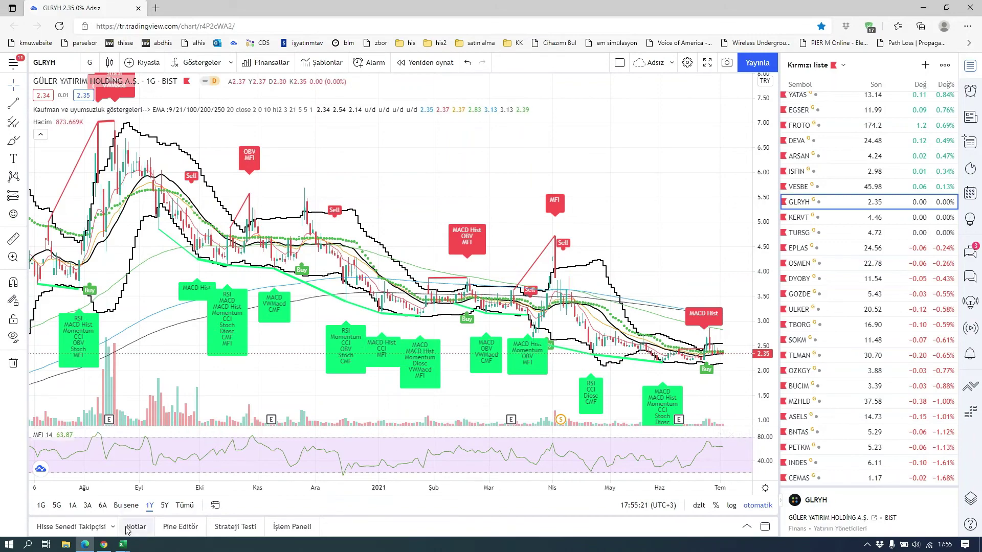
Switch to the AAhisse ederini bulma workbook in Excel, find the GLRYH rows in the value table and select W103:Z104
mouse_move(119, 545)
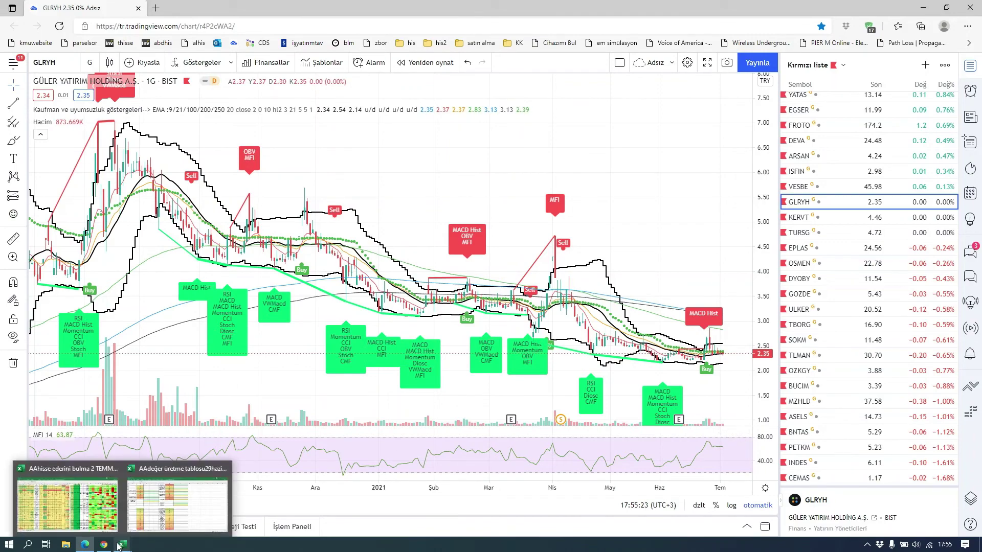
left_click(102, 518)
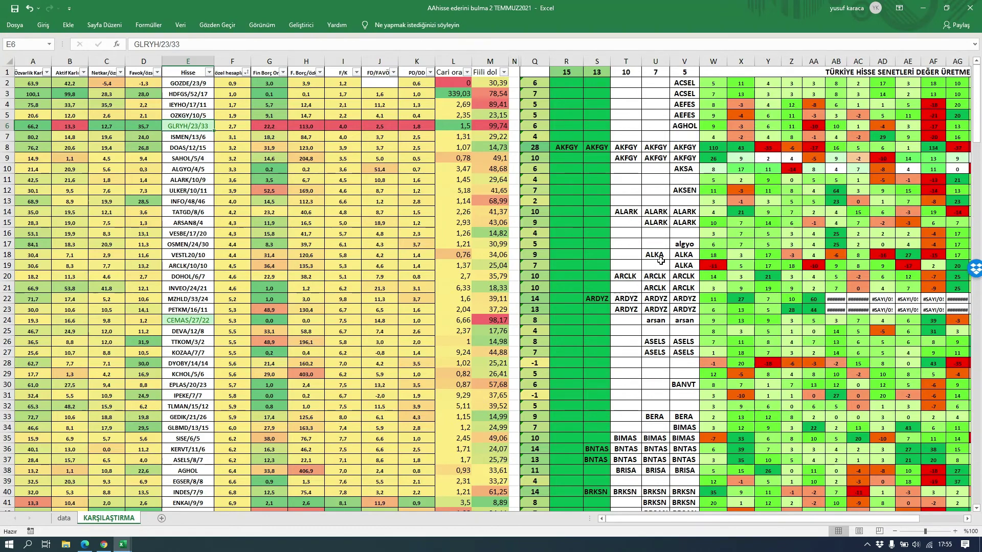
scroll(655, 312, "down", 5)
scroll(653, 313, "down", 3)
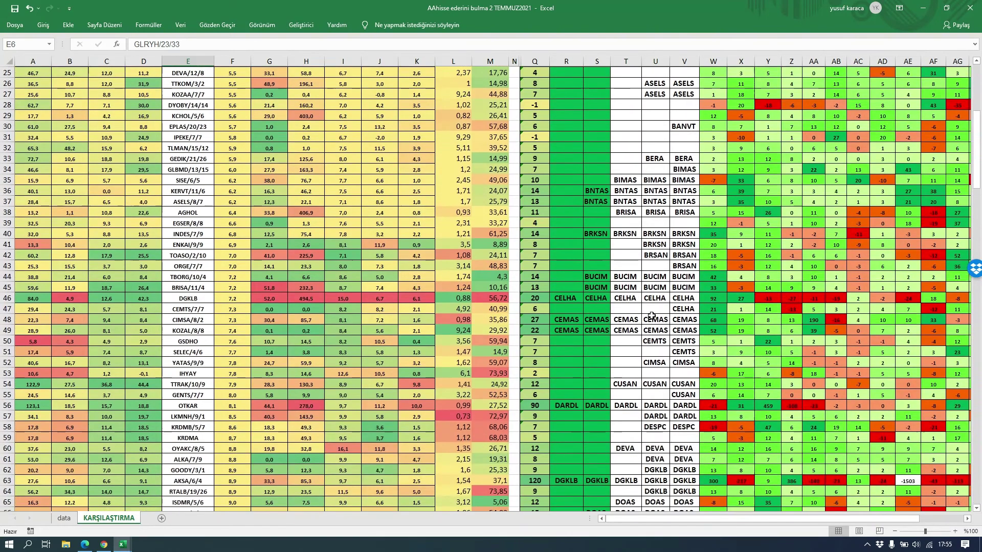
scroll(651, 315, "down", 9)
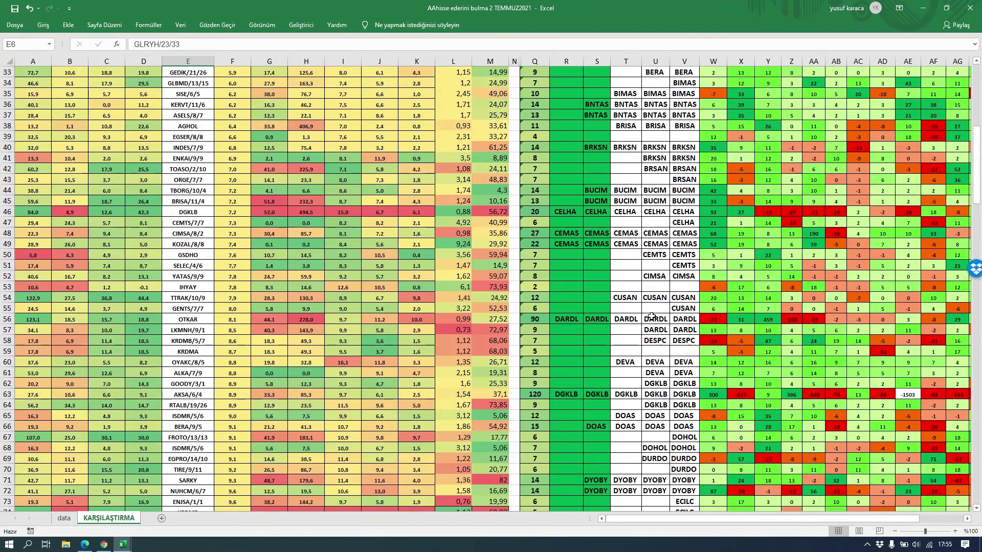
scroll(650, 317, "down", 10)
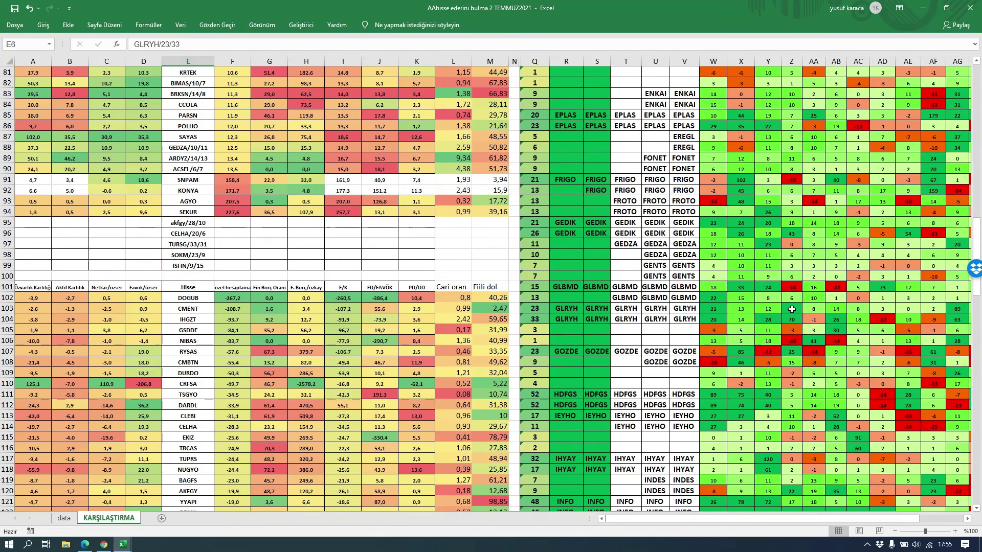
mouse_move(791, 309)
left_mouse_down()
mouse_move(712, 314)
mouse_move(786, 321)
left_mouse_up()
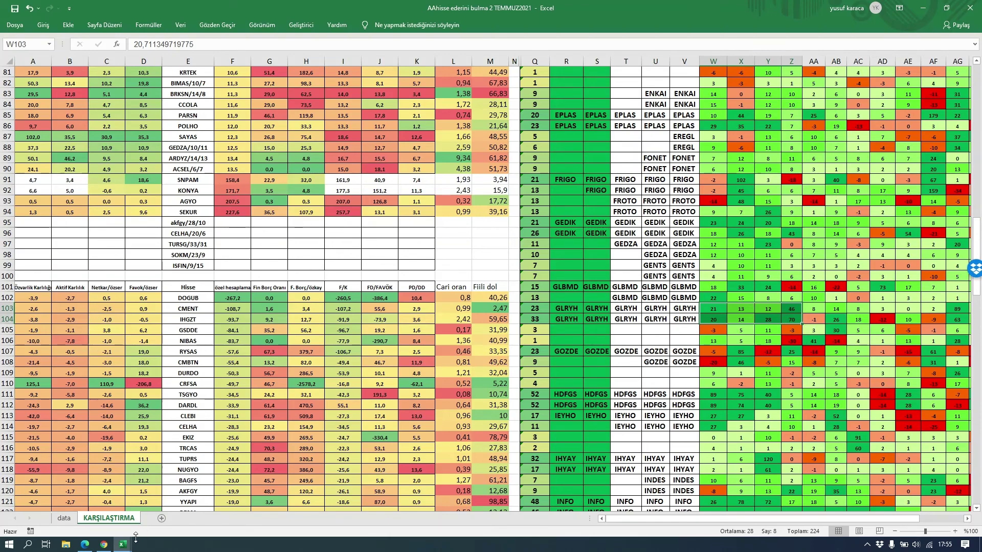
View the AAdeğer üretme tablosu workbook, and return to the start of the KARŞILAŞTIRMA sheet in the AAhisse ederini bulma workbook
mouse_move(102, 547)
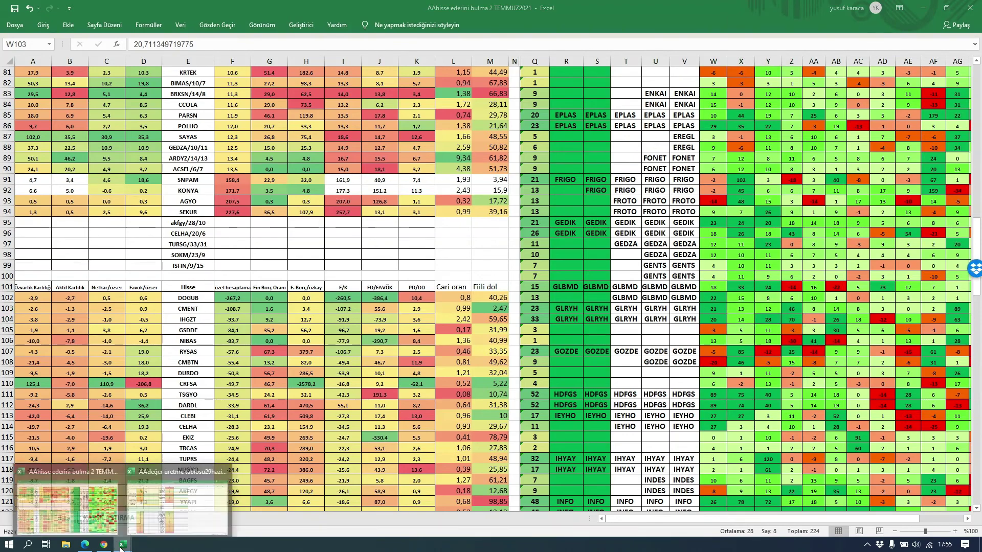
left_click(151, 509)
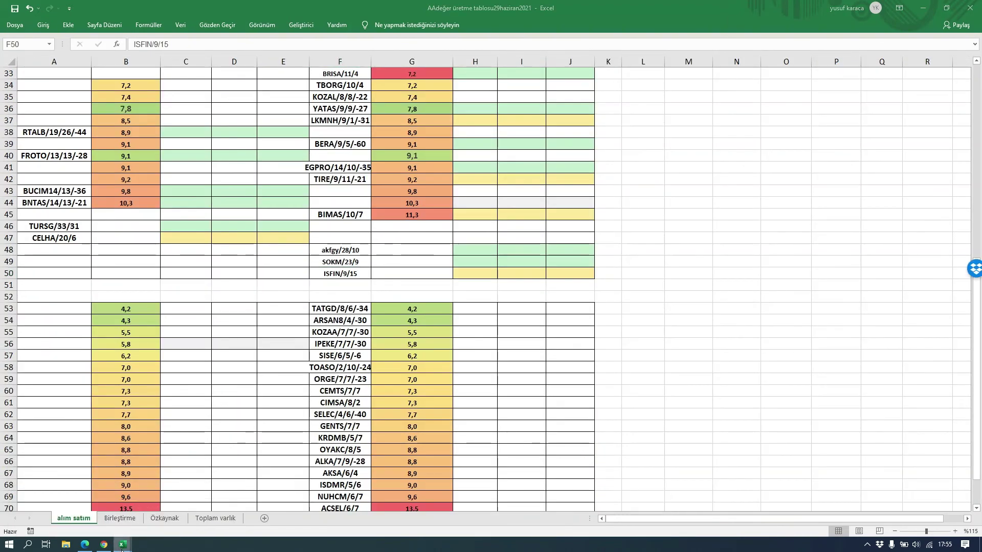
left_click(66, 498)
scroll(98, 402, "up", 20)
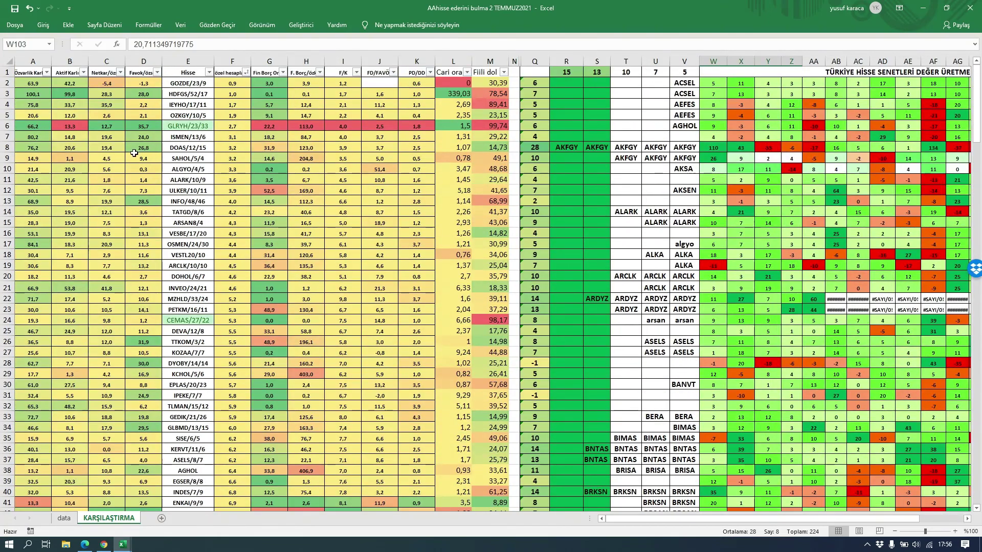
Examine GLRYH's calculated cheapness value, financial debt ratio and free float in row 6, ending on its name in E6
left_click(187, 126)
left_click(239, 129)
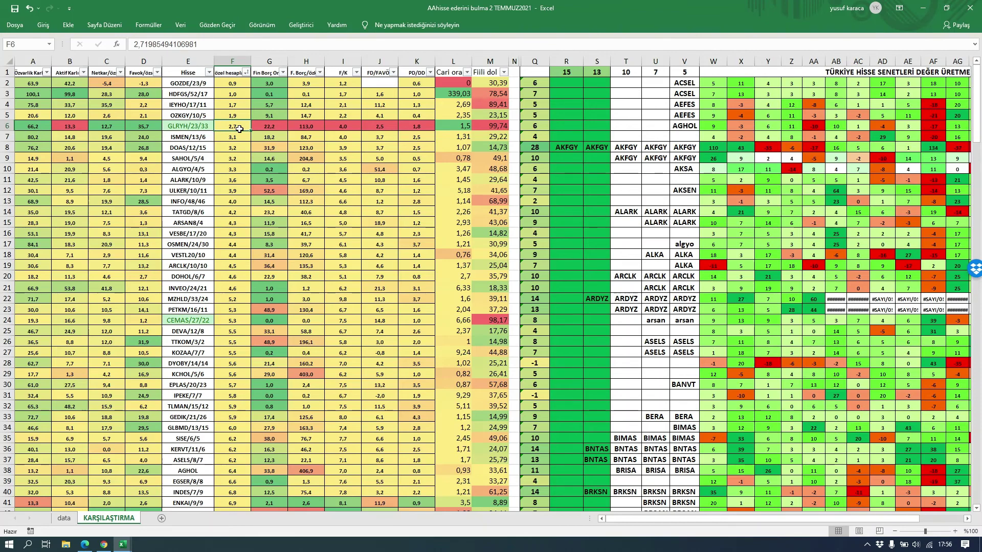
left_click(260, 126)
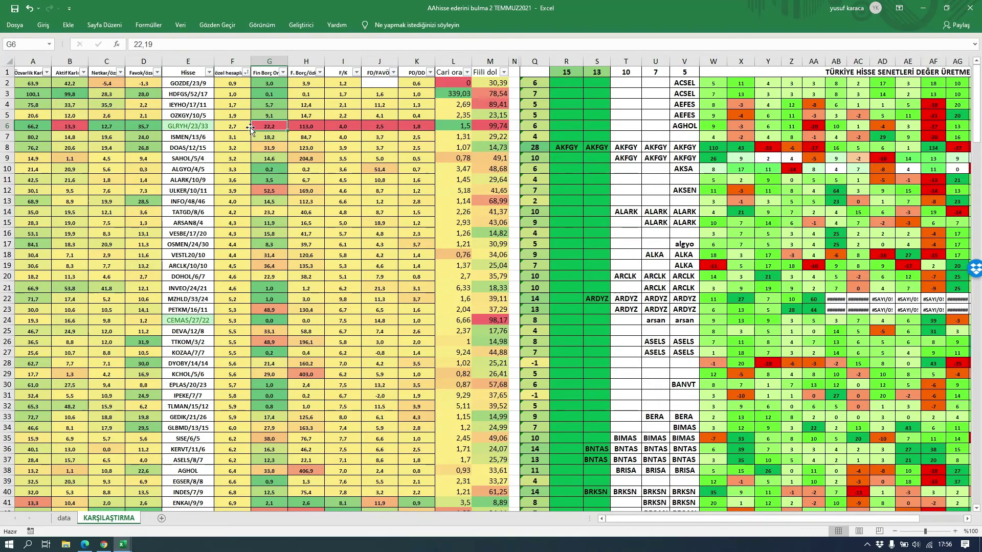
left_click(197, 130)
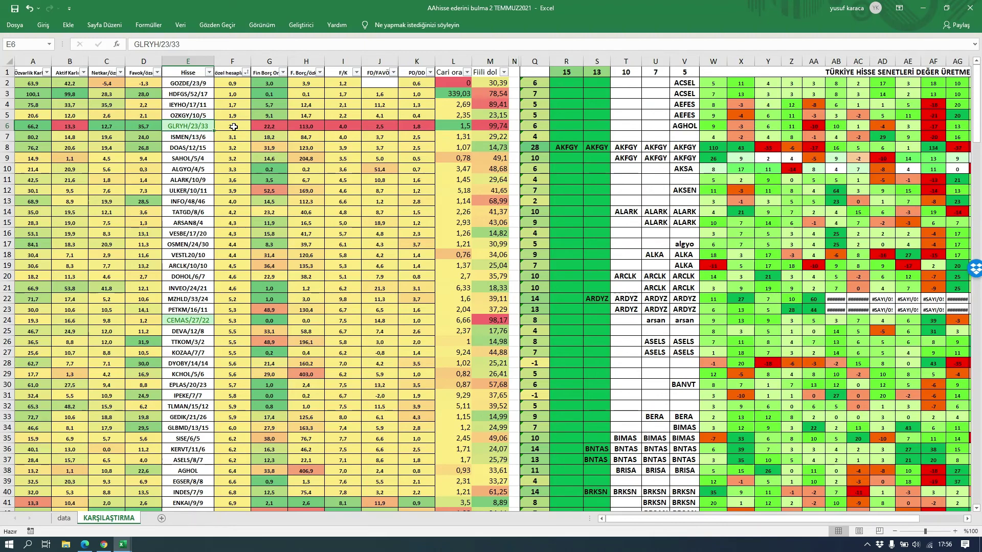
left_click(488, 125)
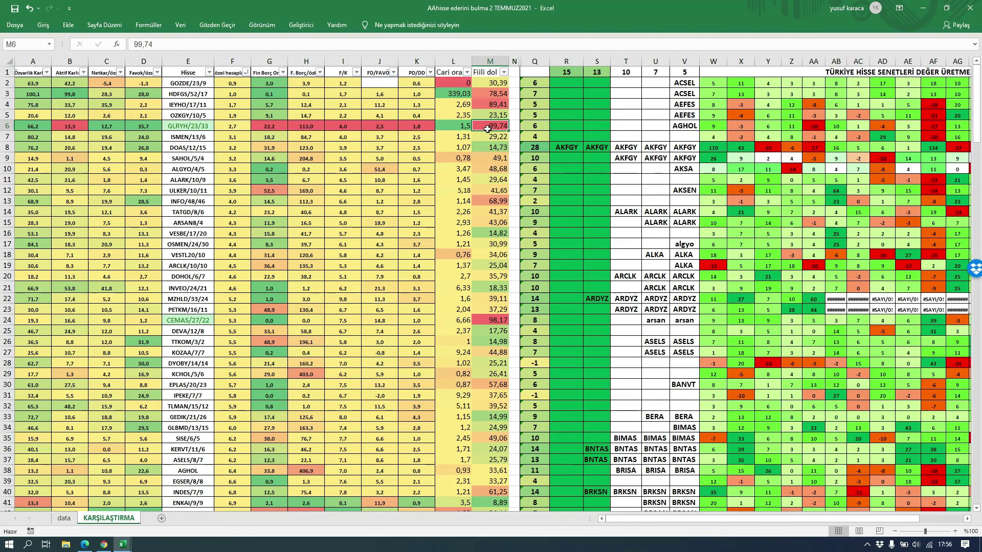
left_click(234, 126)
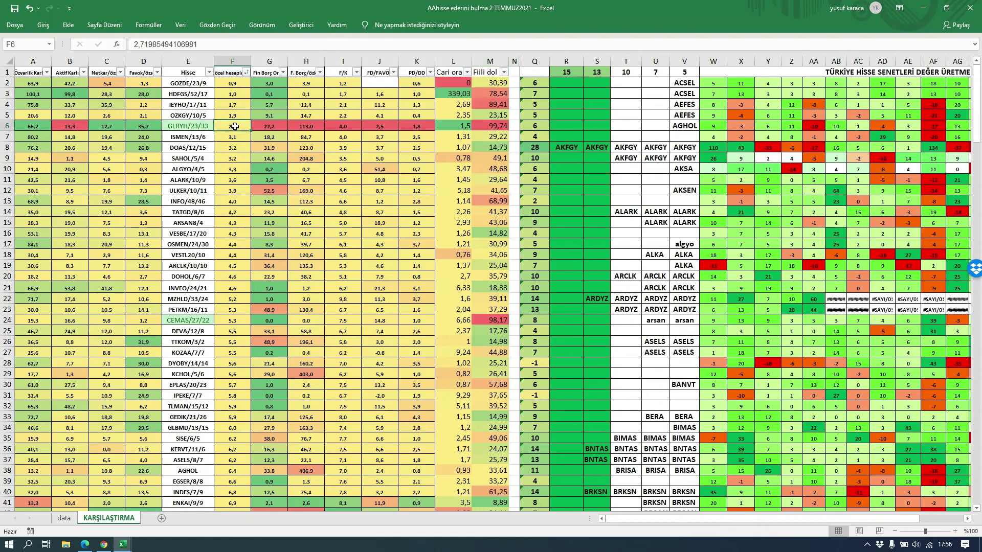
left_click(193, 126)
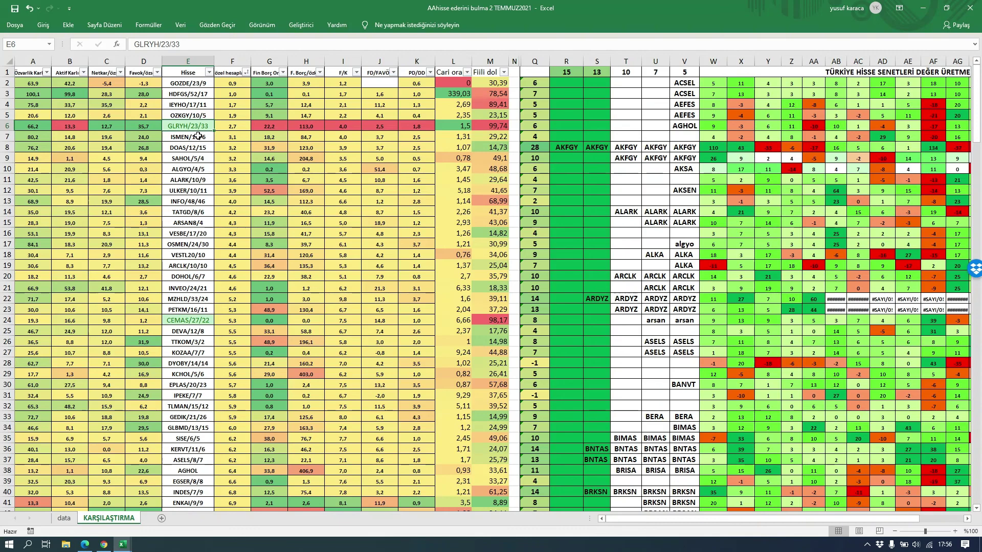
Check the GLRYH chart in TradingView, and return to the Excel comparison sheet to select EPLAS's calculated value in F30
left_click(85, 544)
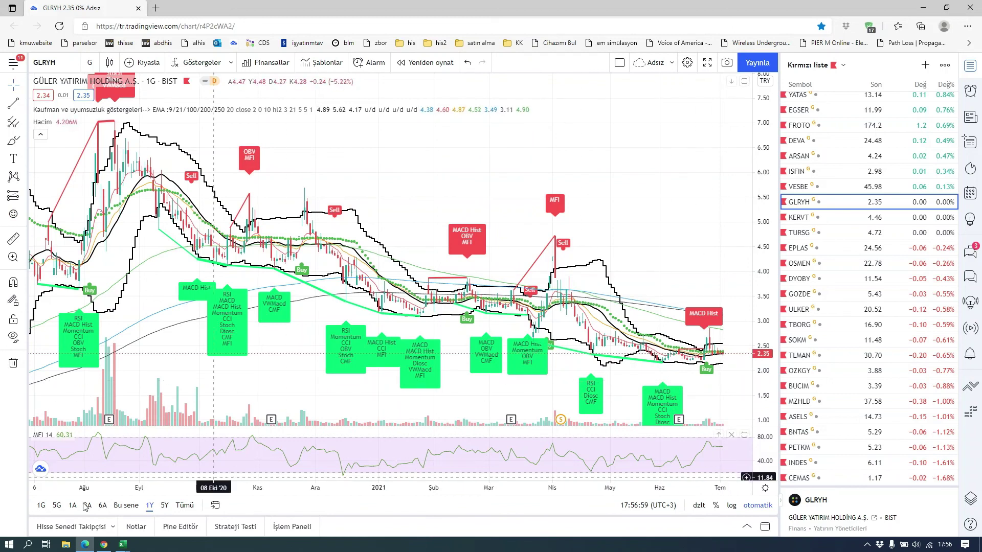
left_click(122, 544)
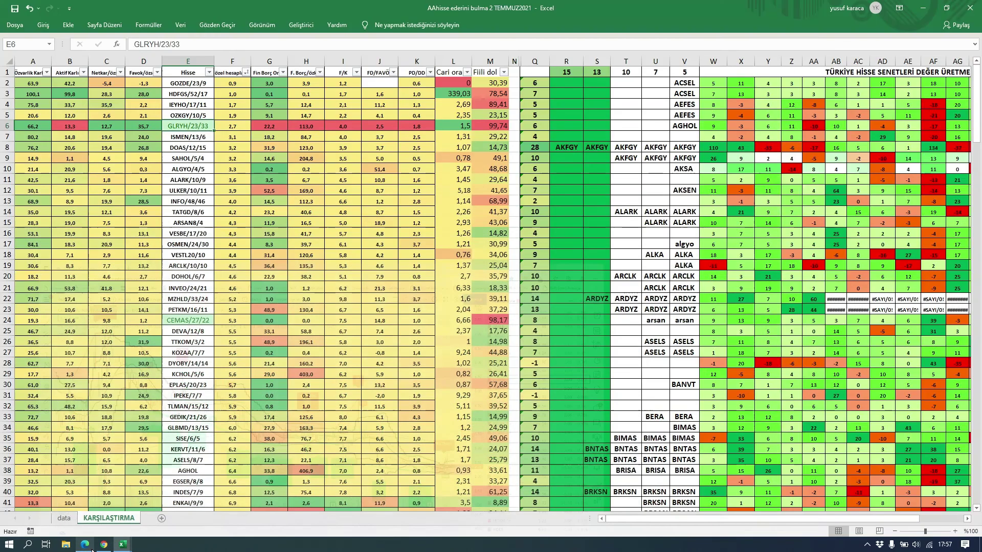
left_click(237, 386)
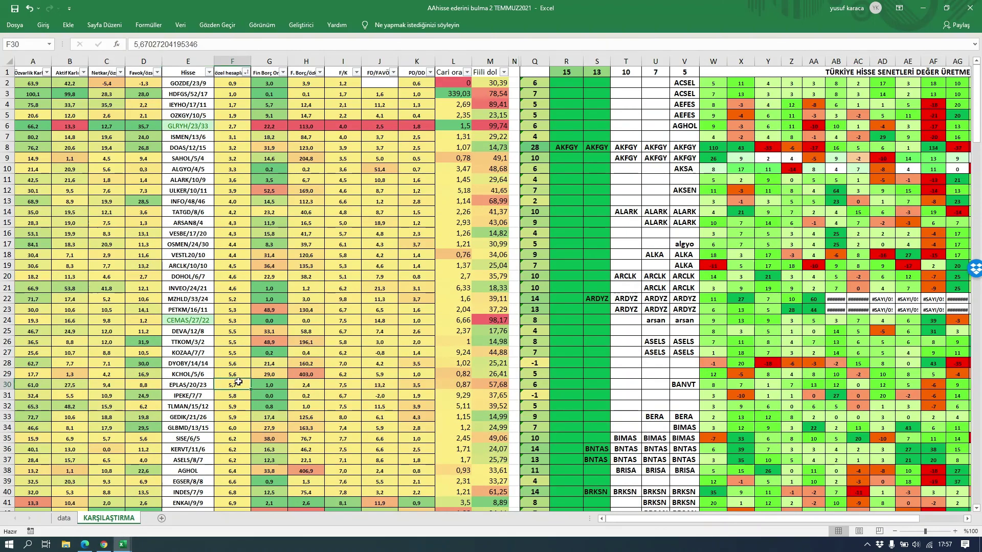